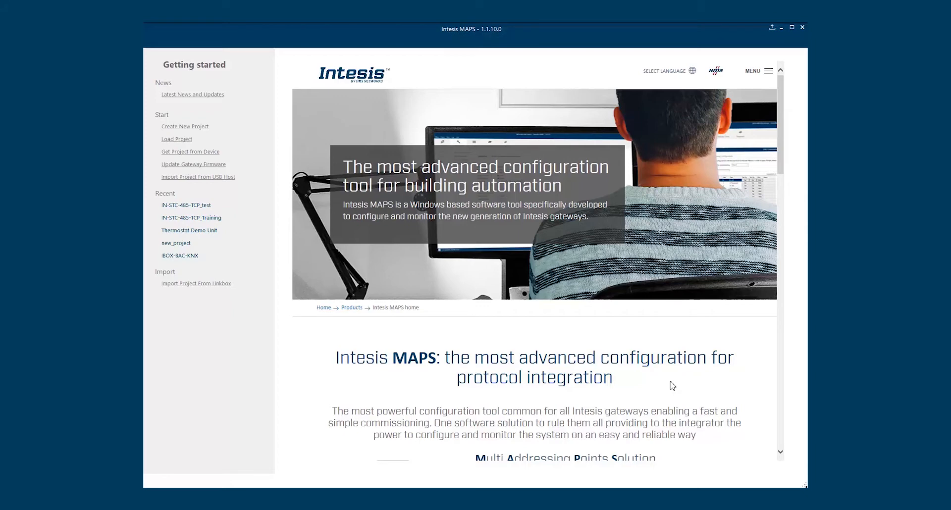
Start a new project and scroll through the offered gateway templates
scroll(664, 349, "down", 7)
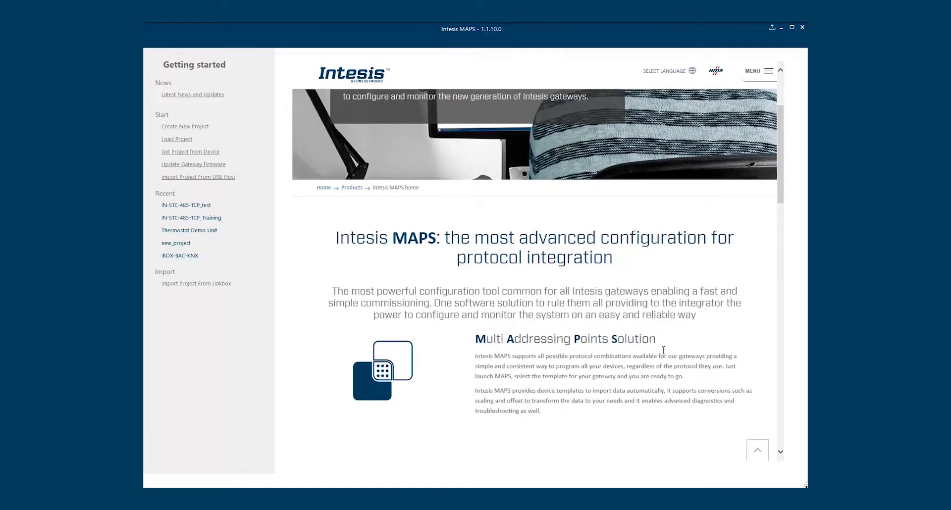
scroll(664, 349, "up", 8)
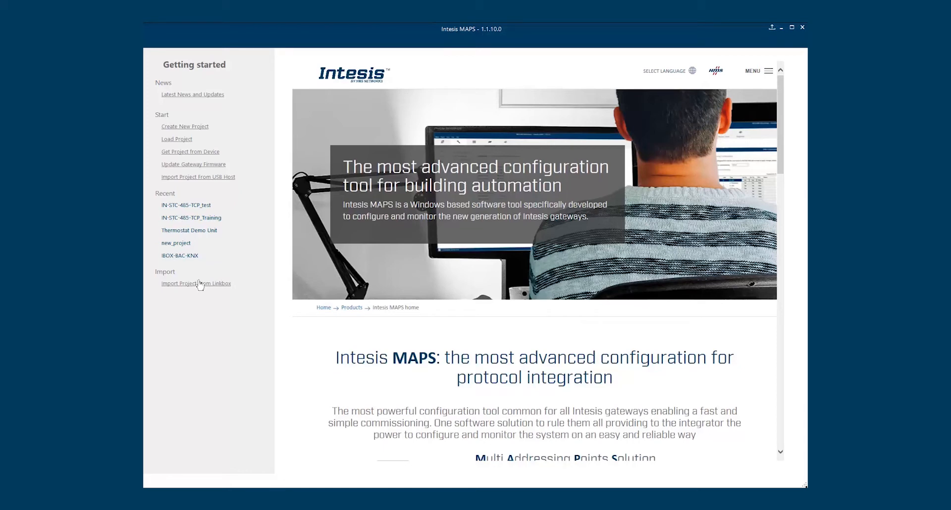
left_click(200, 129)
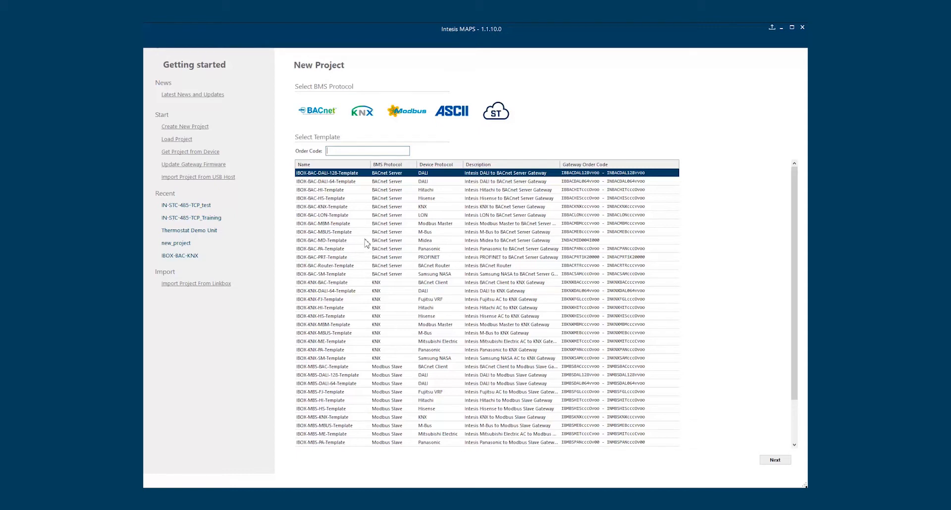
scroll(367, 243, "down", 3)
scroll(367, 240, "up", 3)
Filter templates by BACnet, KNX, Modbus, ASCII and ST Cloud, then clear the filter
left_click(324, 111)
left_click(367, 114)
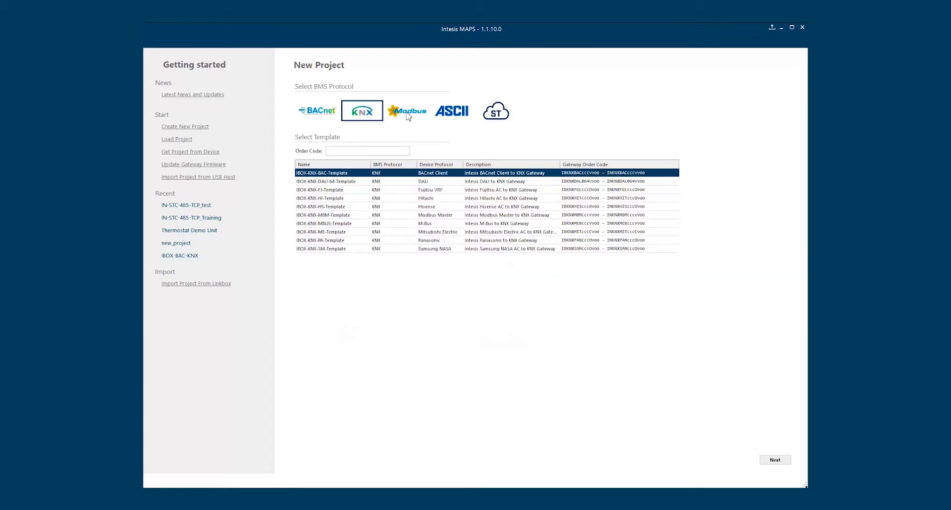
left_click(409, 114)
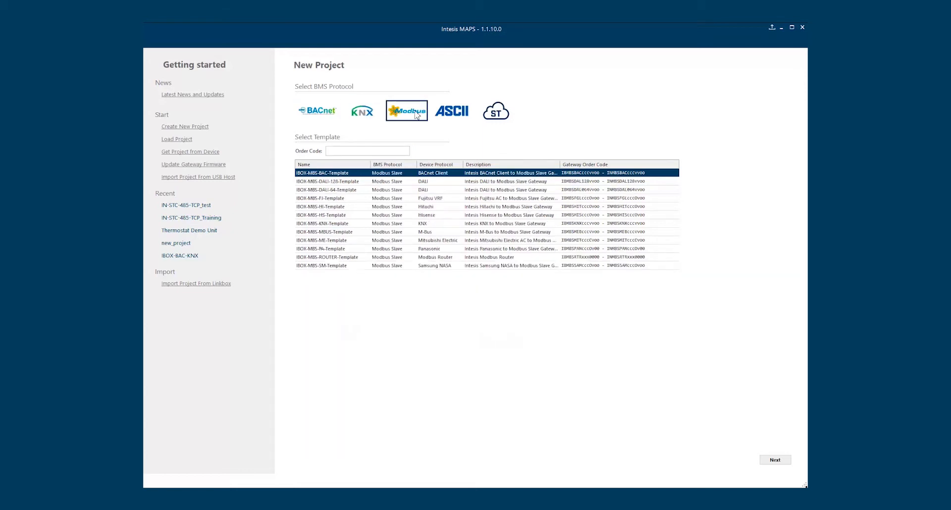
left_click(452, 112)
left_click(497, 114)
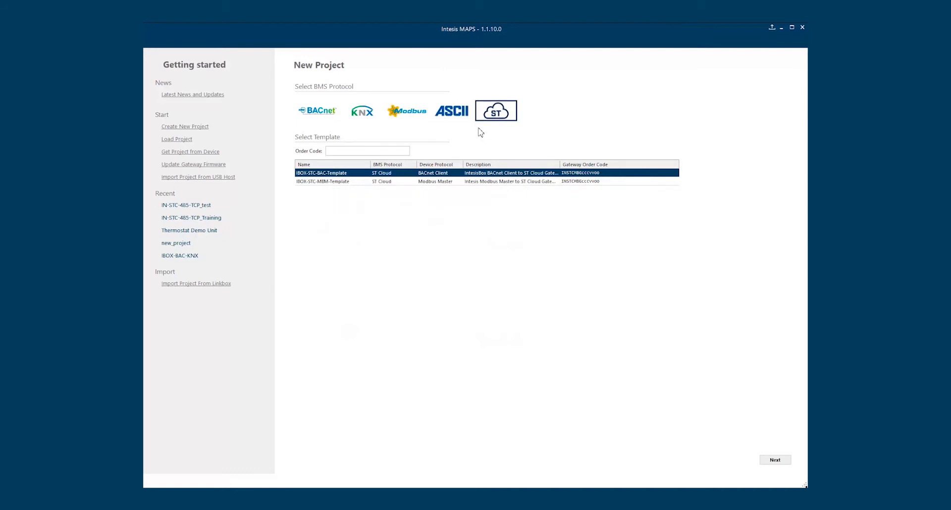
left_click(486, 115)
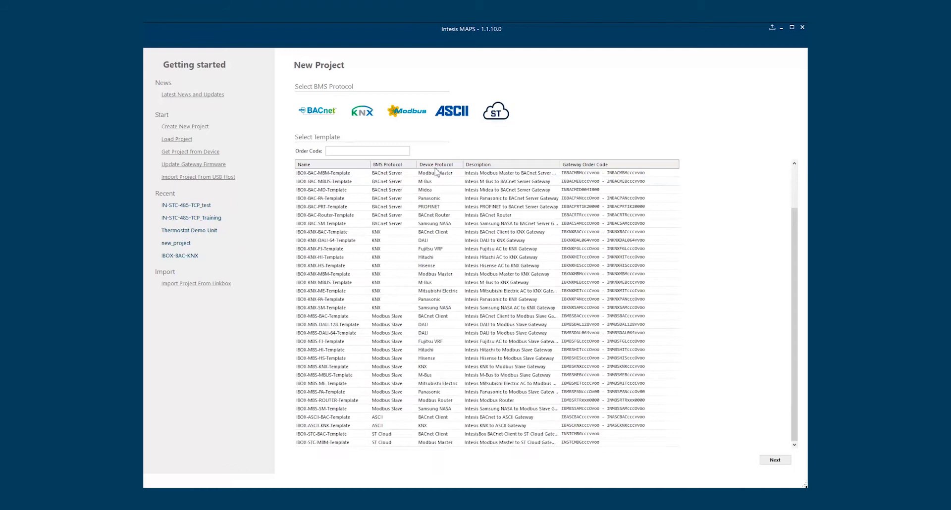
left_click(348, 149)
type("INBAC")
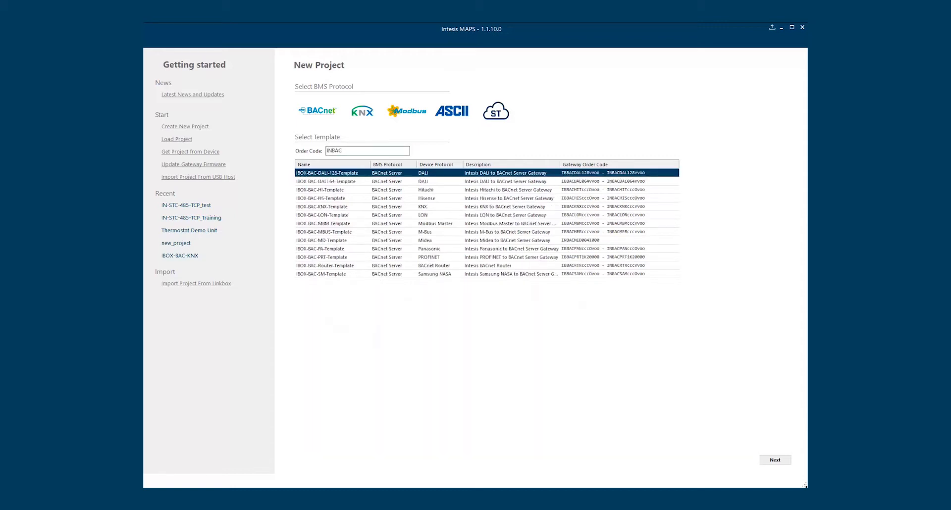
type("DAL")
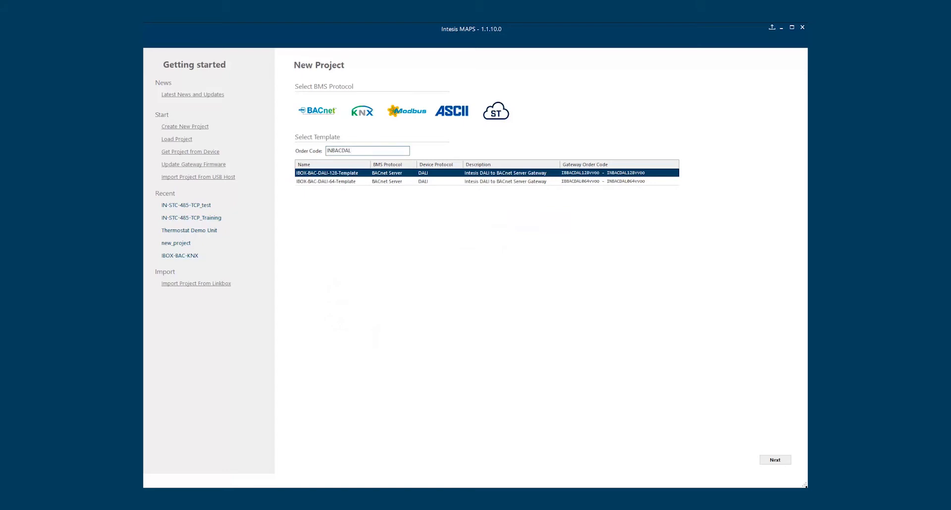
double_click(348, 150)
key("BackSpace")
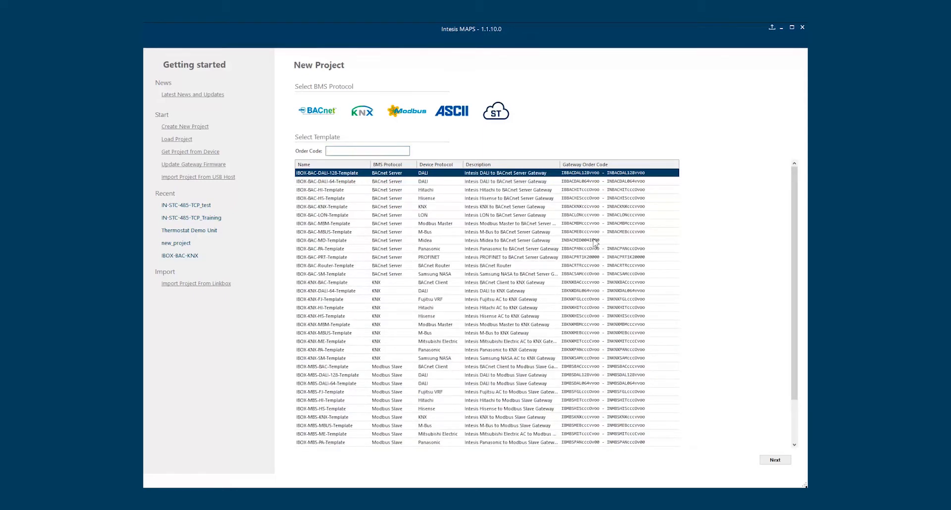
left_click(328, 182)
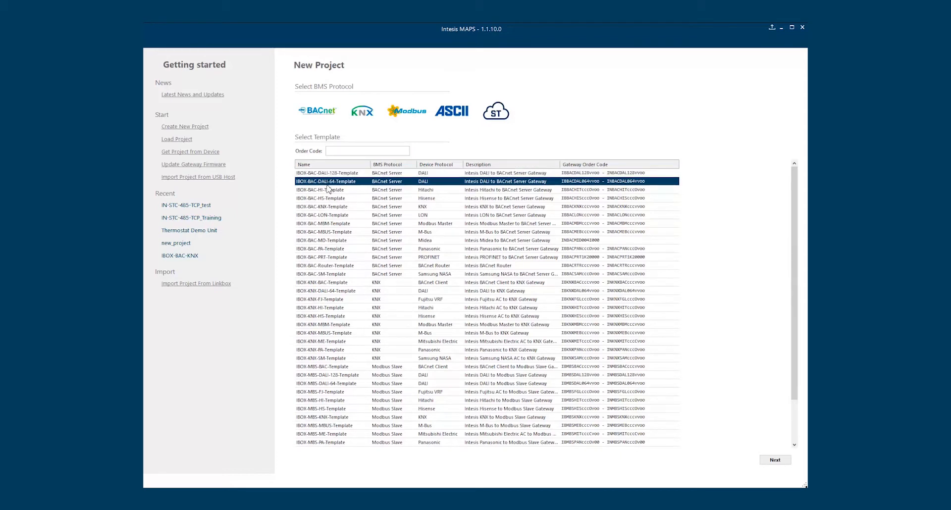
left_click(328, 199)
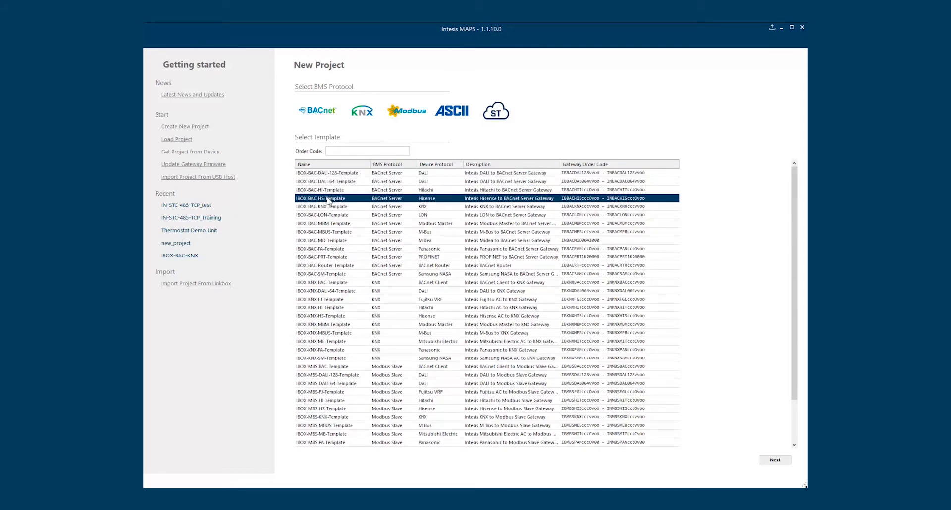
left_click(396, 176)
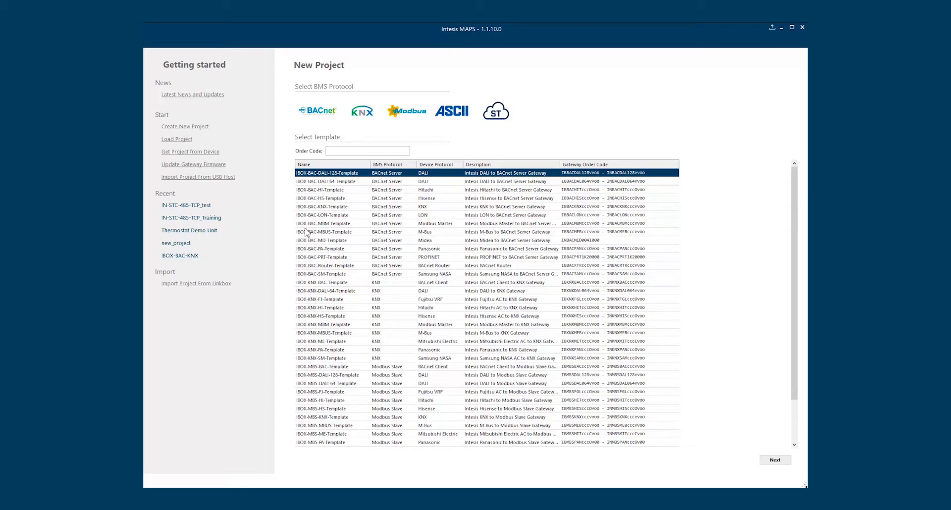
left_click(175, 141)
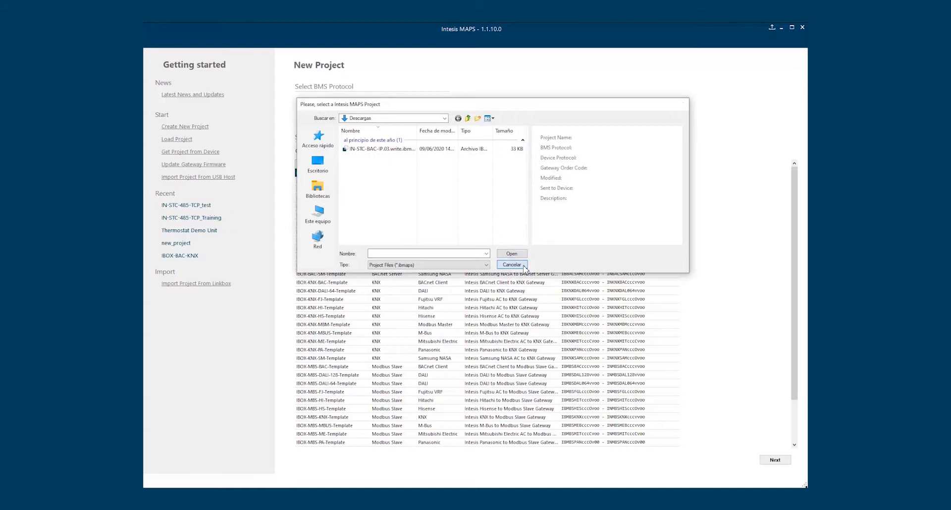
left_click(524, 268)
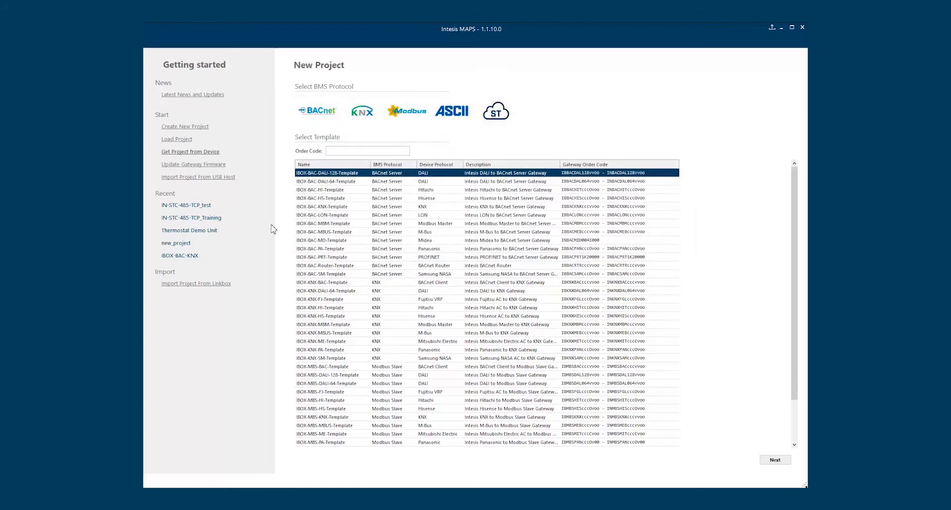
Find gateways via Get Project from Device, view IN-STC-485-TCP details, then switch discovery to USB (COM3)
left_click(201, 154)
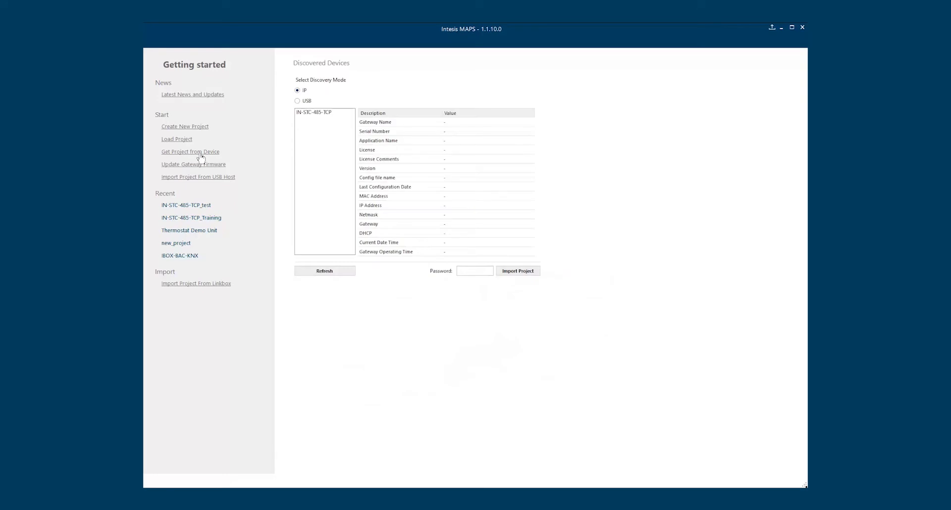
left_click(318, 114)
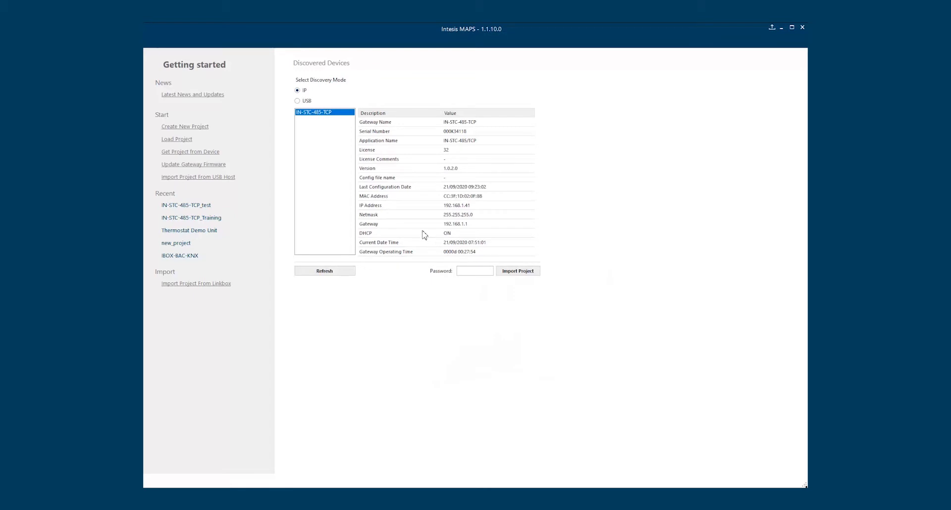
left_click(472, 273)
left_click(310, 101)
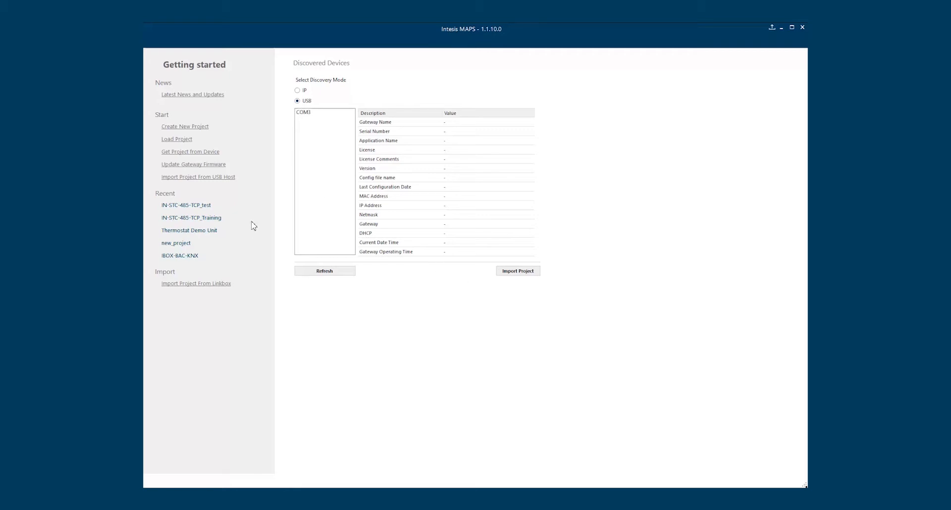
Switch to Update Gateway Firmware over IP and show the IN-STC-485-TCP gateway's details
left_click(194, 165)
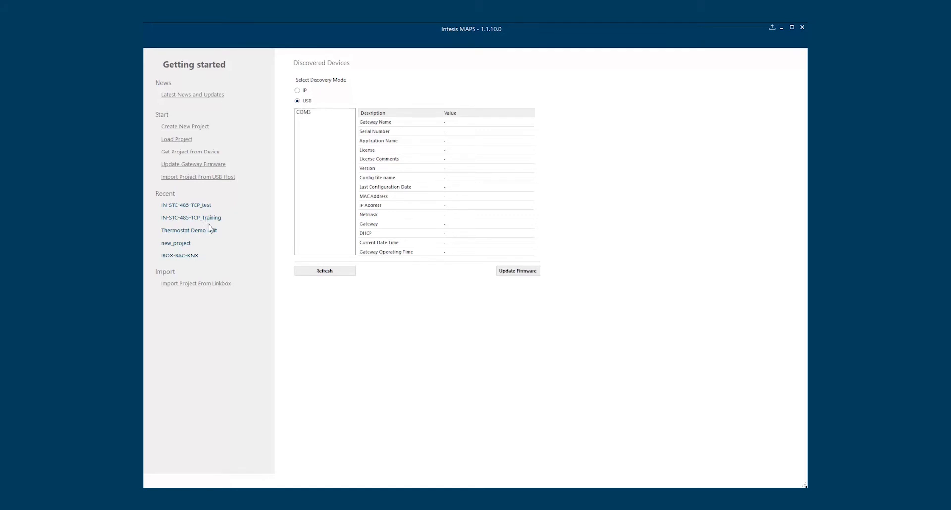
left_click(299, 91)
left_click(317, 113)
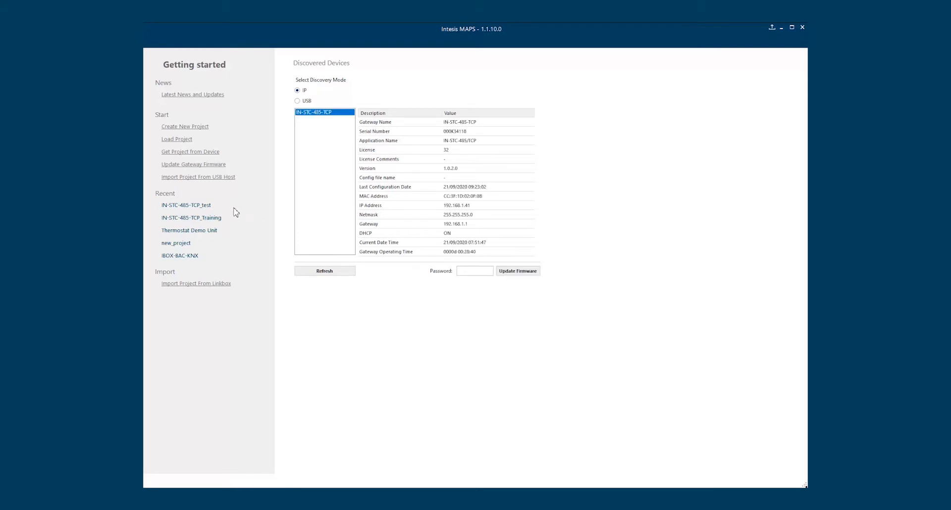
Open the Import Project From USB Host file picker, then cancel it without importing
left_click(211, 180)
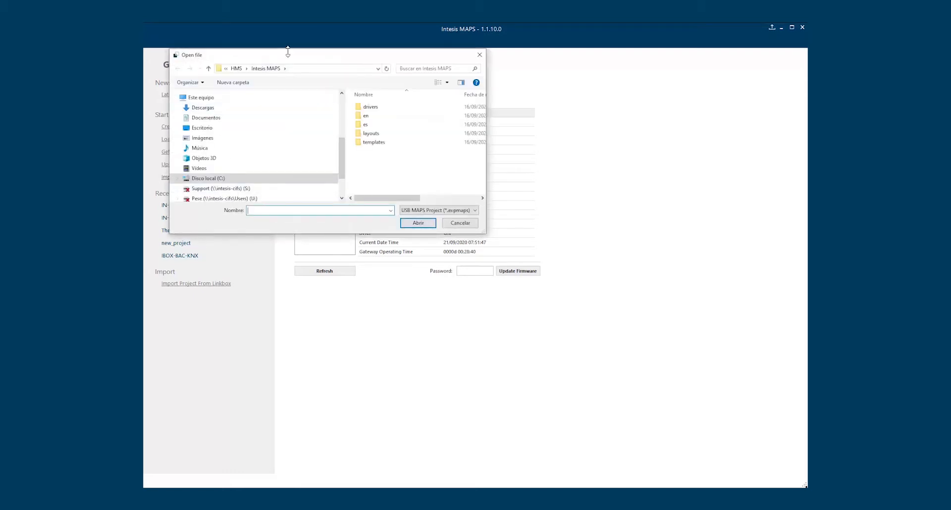
left_click_drag(291, 55, 442, 88)
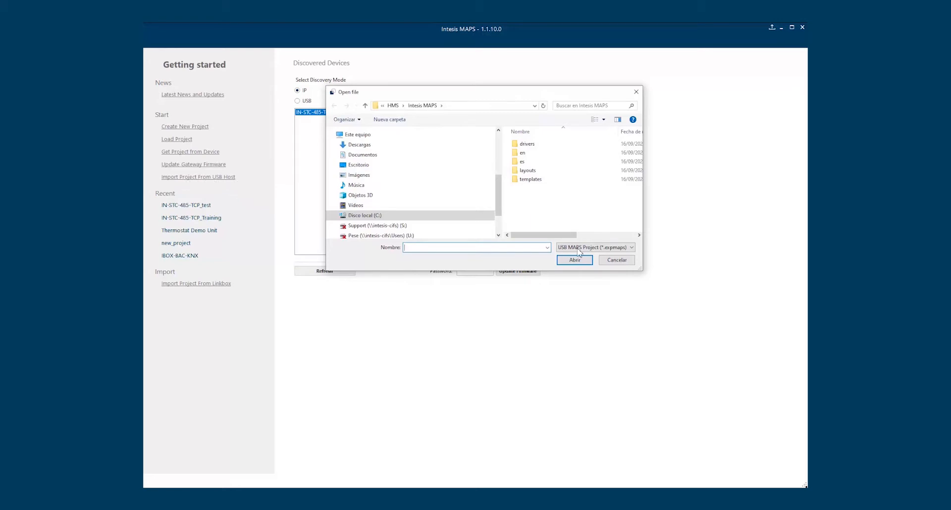
left_click(618, 263)
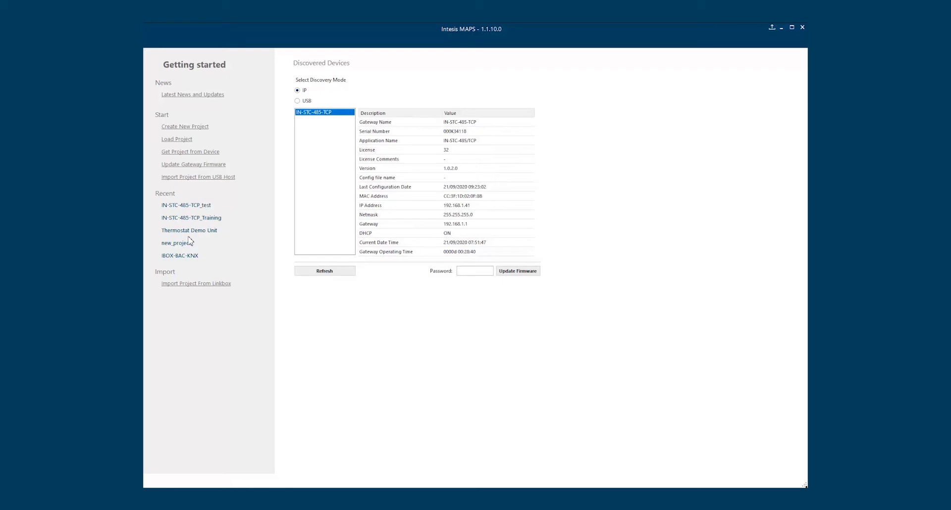
left_click(206, 287)
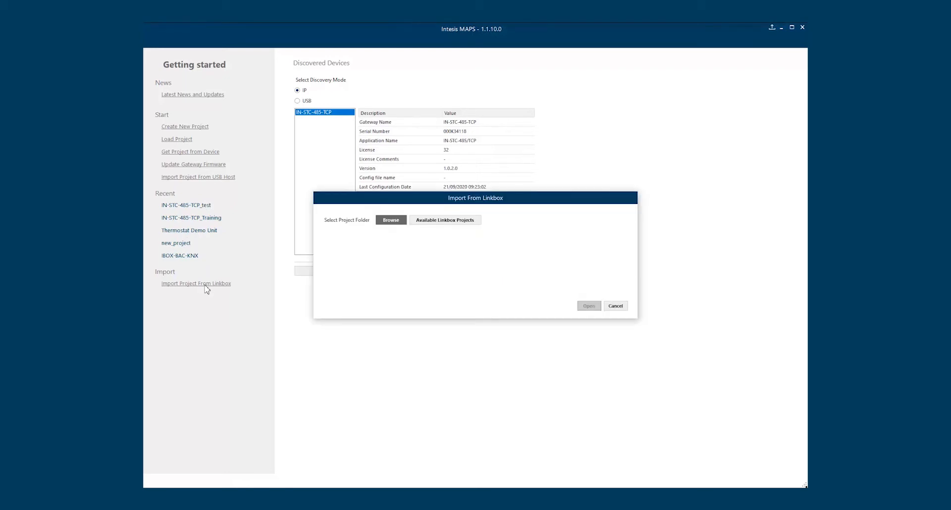
left_click(442, 226)
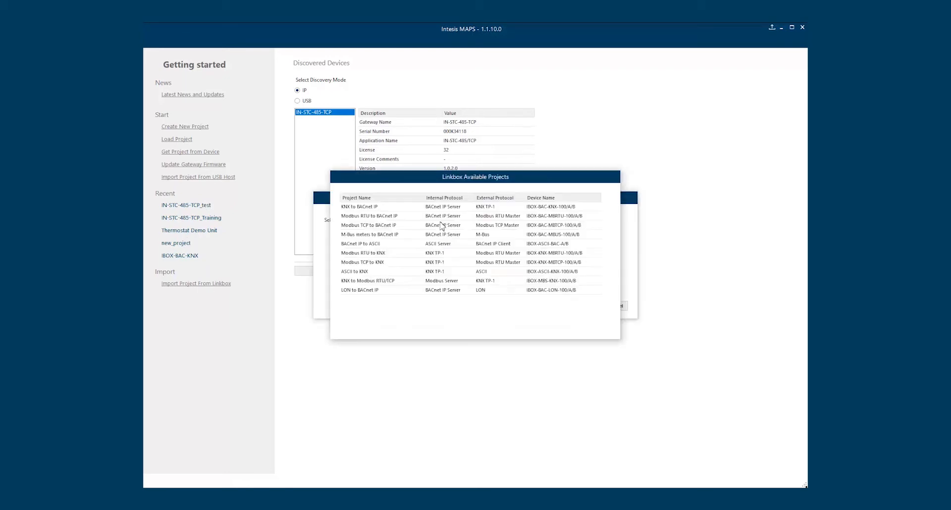
left_click_drag(501, 190, 561, 242)
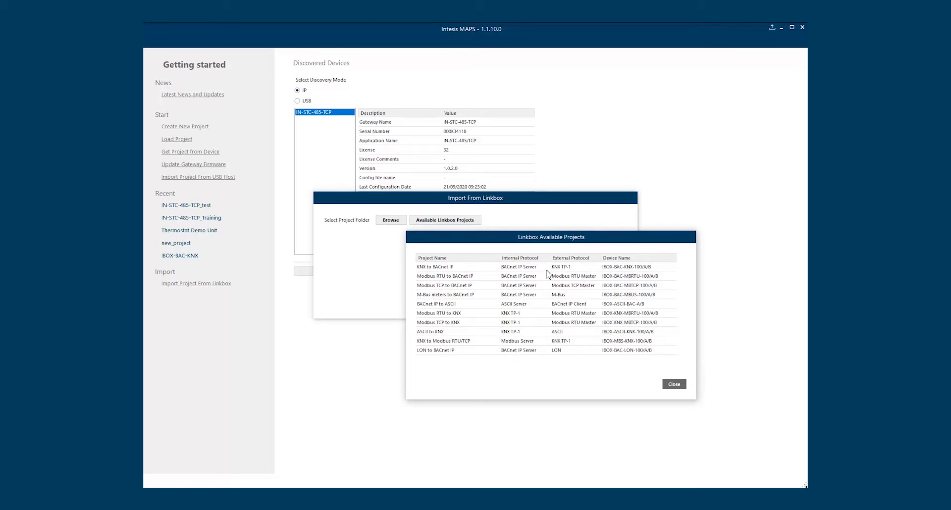
left_click(679, 387)
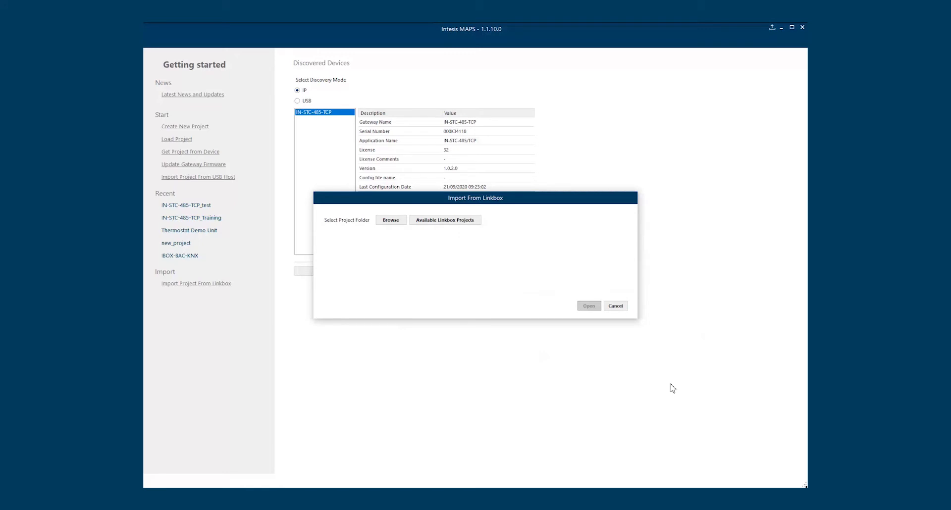
left_click(615, 306)
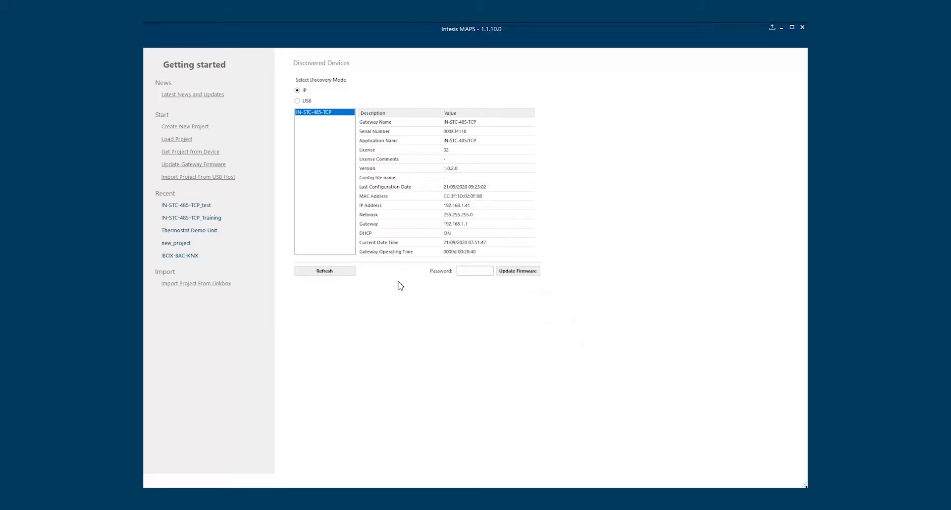
Create a new project from the ST Cloud IBOX-STC-MBM-Template (Modbus Master to ST Cloud)
left_click(197, 128)
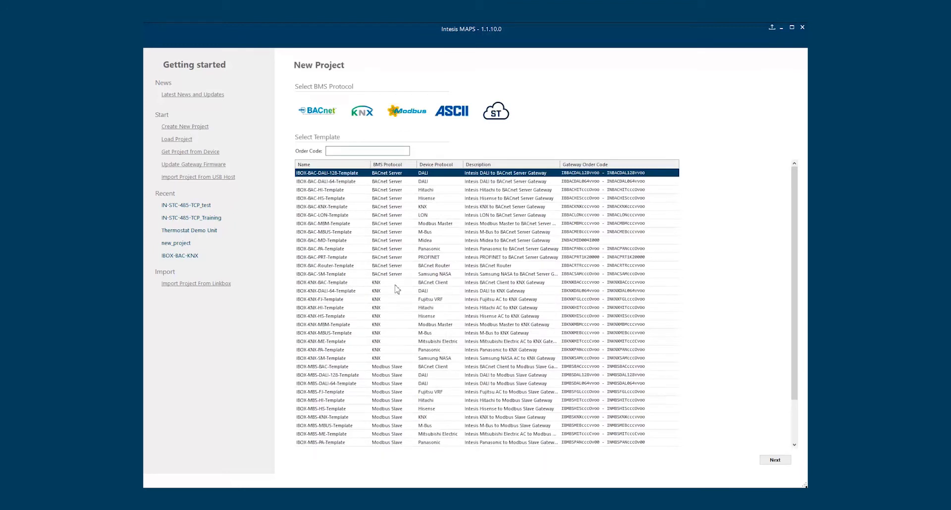
left_click(497, 120)
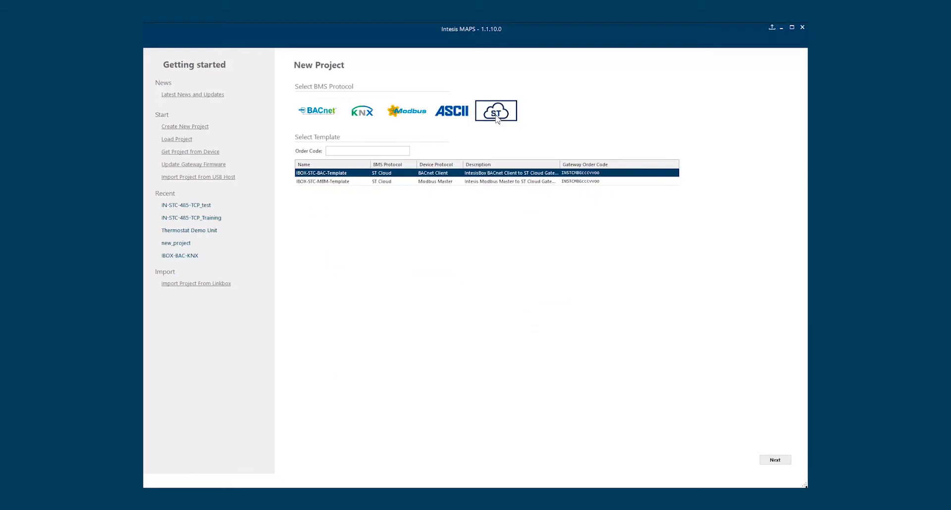
left_click(331, 182)
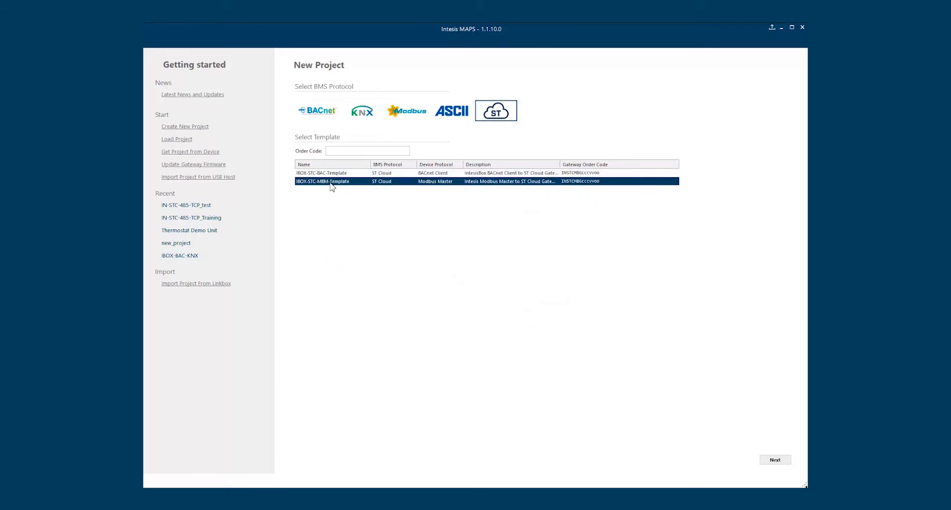
left_click(774, 460)
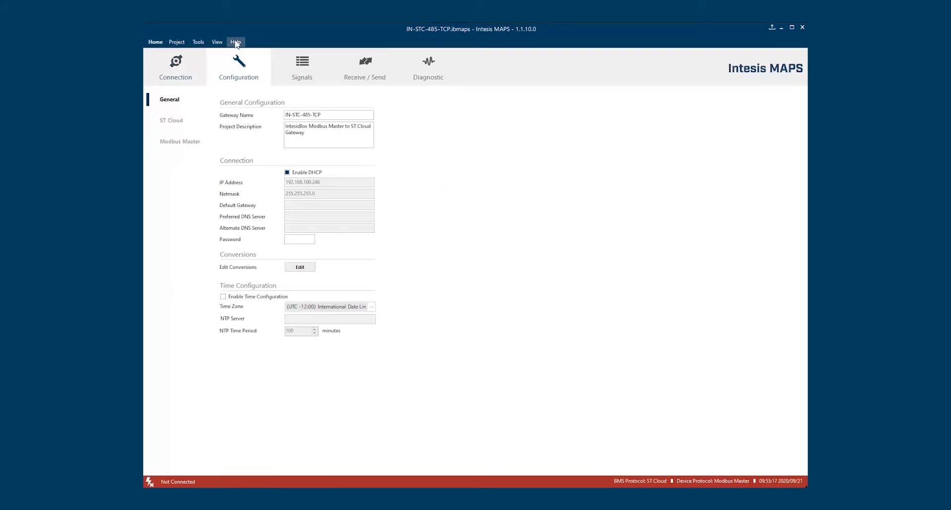
Look through the Project menu, then bring up the Tools menu with Language and Firmware
left_click(175, 43)
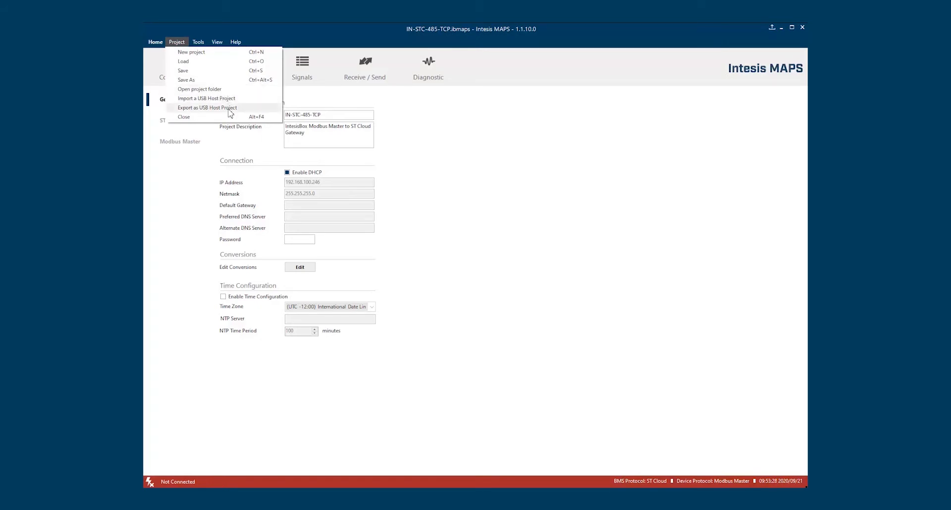
mouse_move(198, 43)
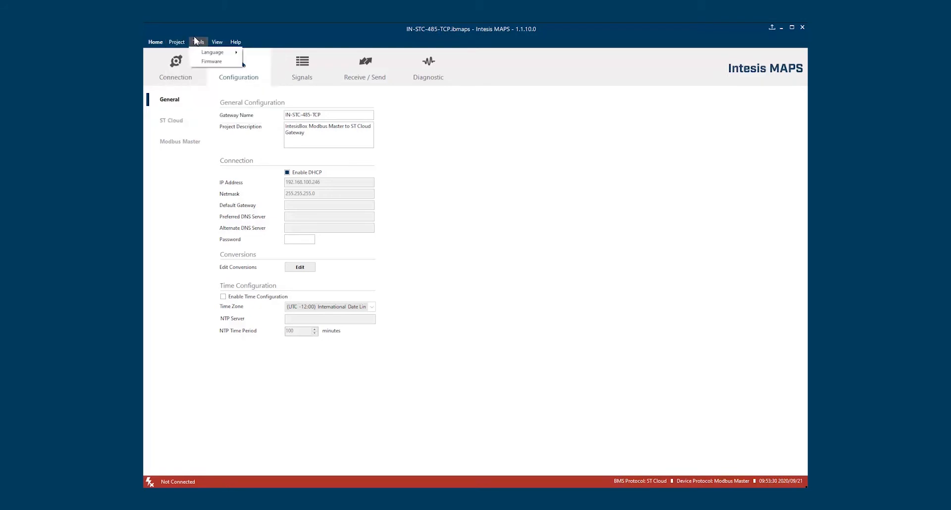
Open and close the Firmware Manager, then dismiss the diagnostics layout choice unchanged
left_click(214, 62)
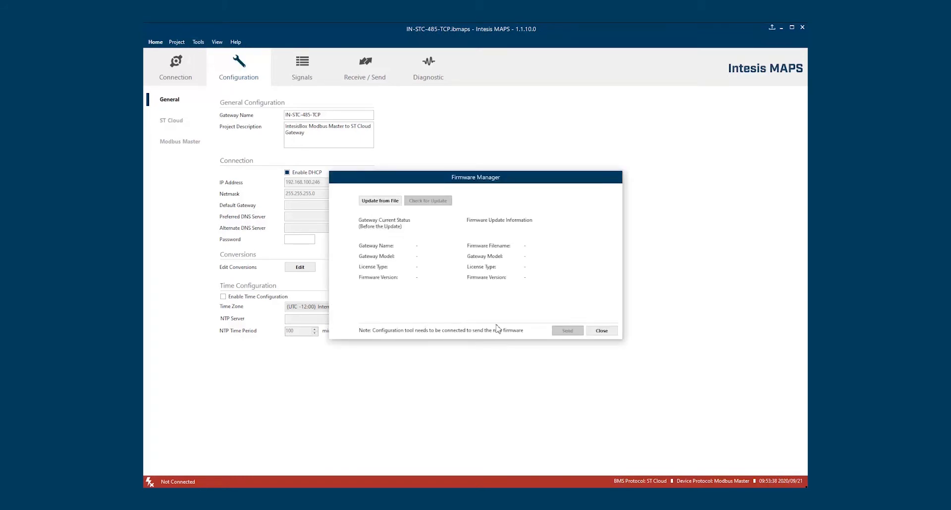
left_click_drag(526, 330, 481, 331)
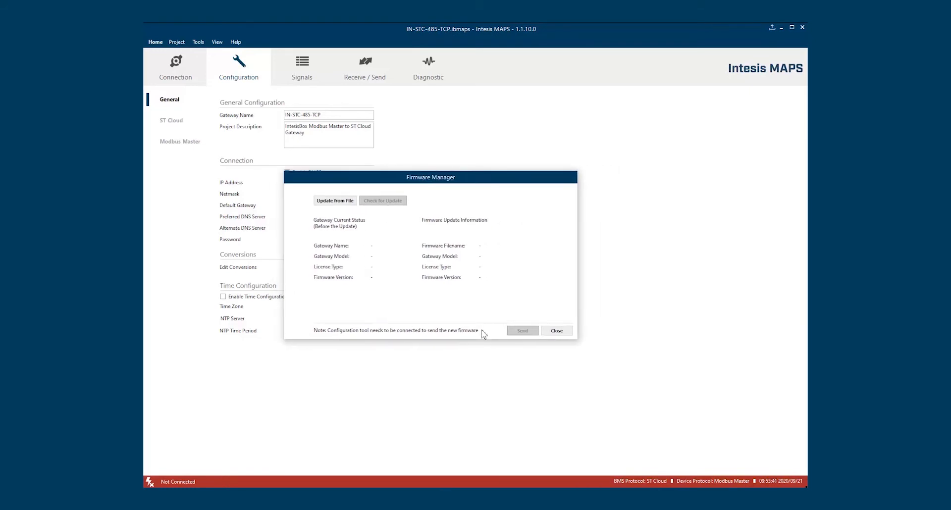
left_click(556, 330)
left_click(217, 43)
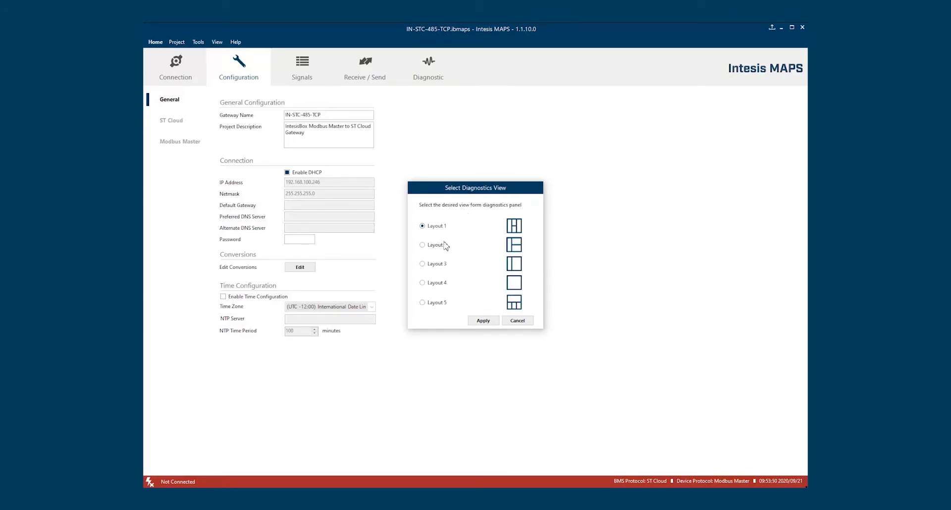
left_click(518, 321)
View Help > About, then check for updates and dismiss the already-updated notice
left_click(238, 42)
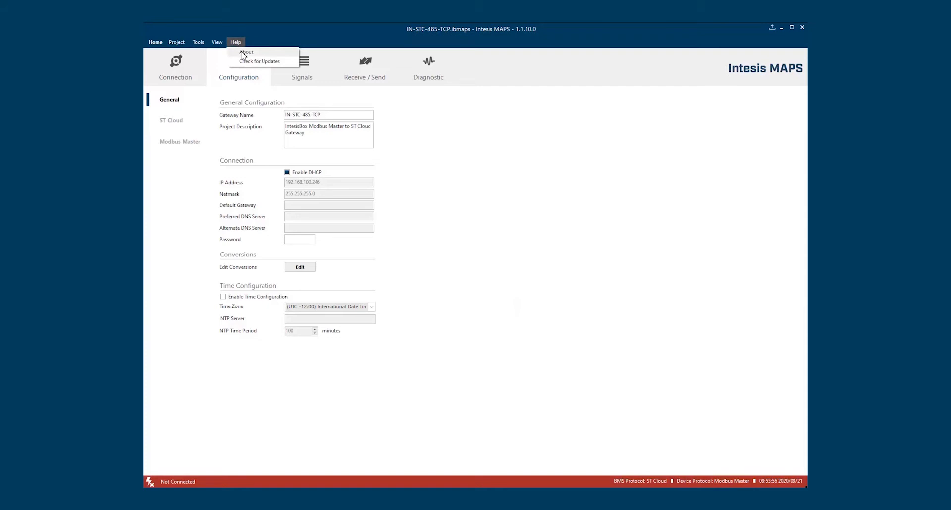
left_click(245, 52)
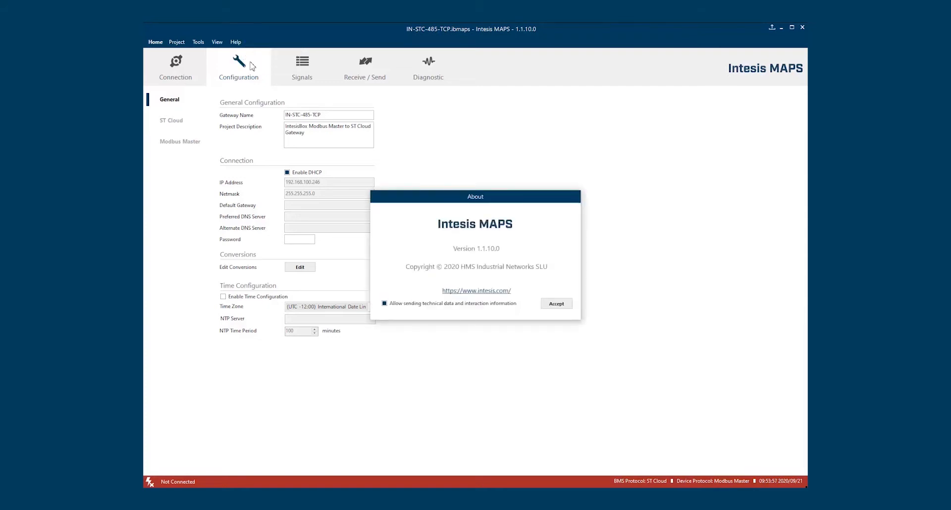
left_click(559, 306)
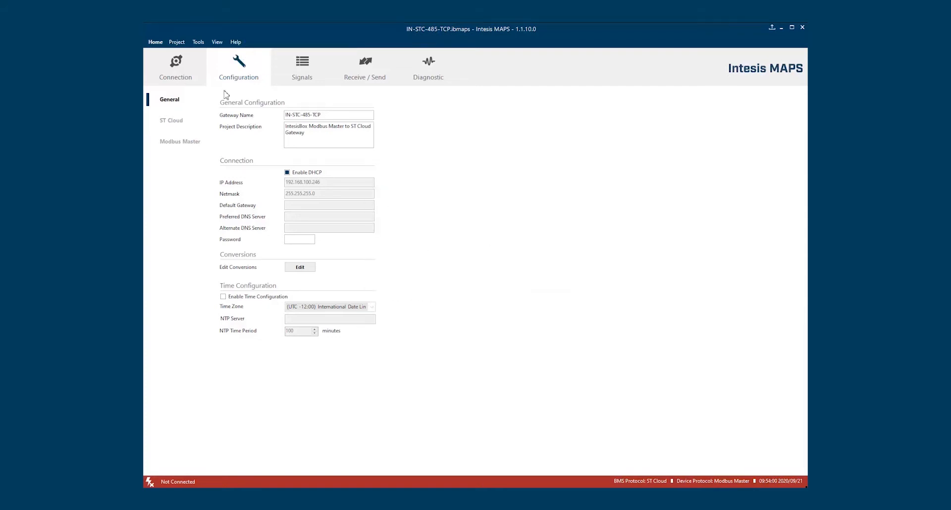
left_click(241, 43)
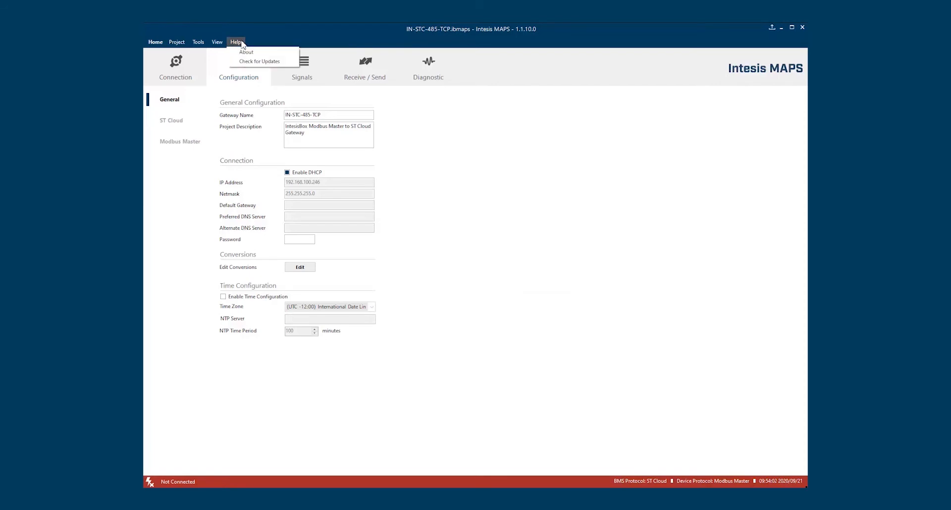
left_click(259, 61)
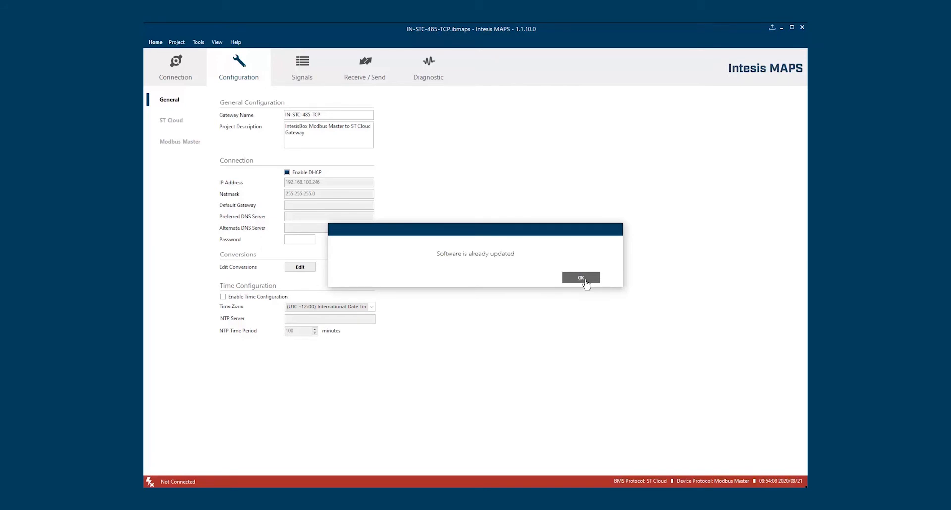
left_click(585, 281)
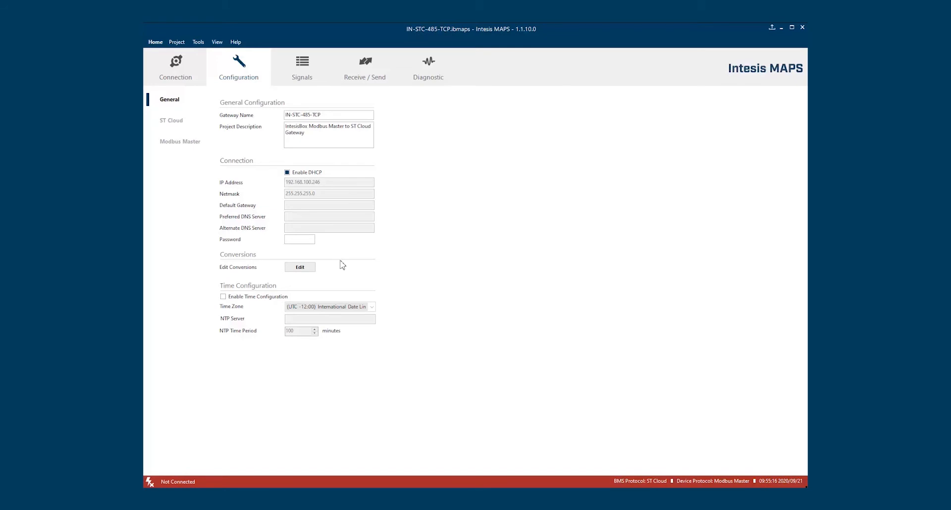
Open the Conversions Manager and review each filter, from Is not 0 to Limit to 0-100
left_click(308, 269)
left_click_drag(411, 142, 509, 117)
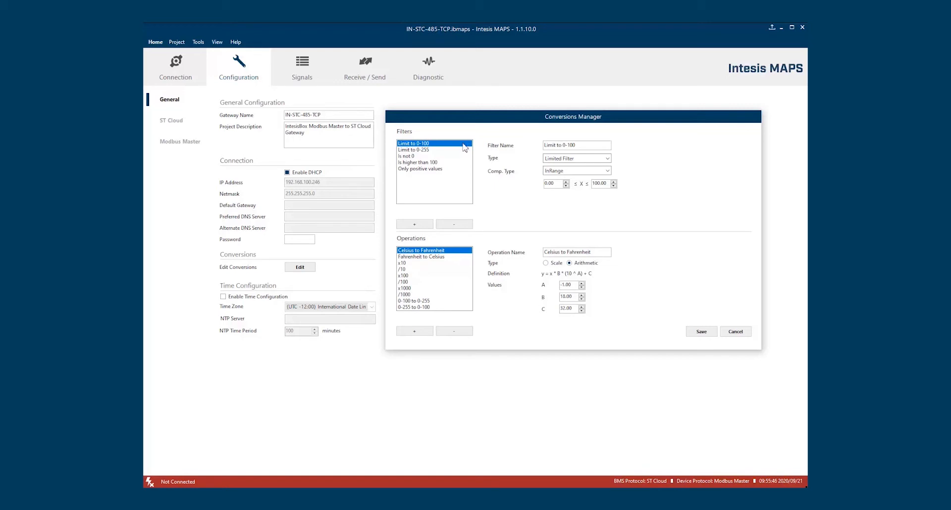
left_click(443, 156)
left_click(443, 162)
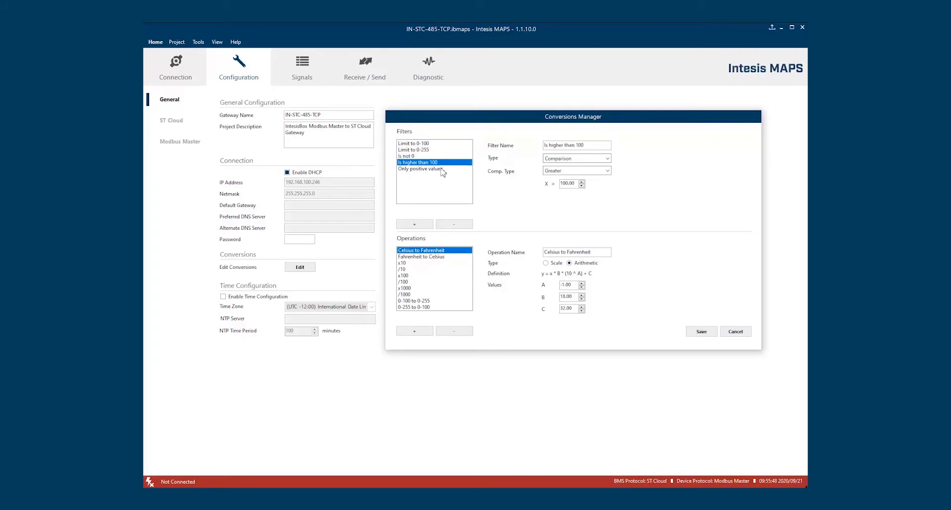
left_click(443, 169)
left_click(445, 150)
left_click(445, 143)
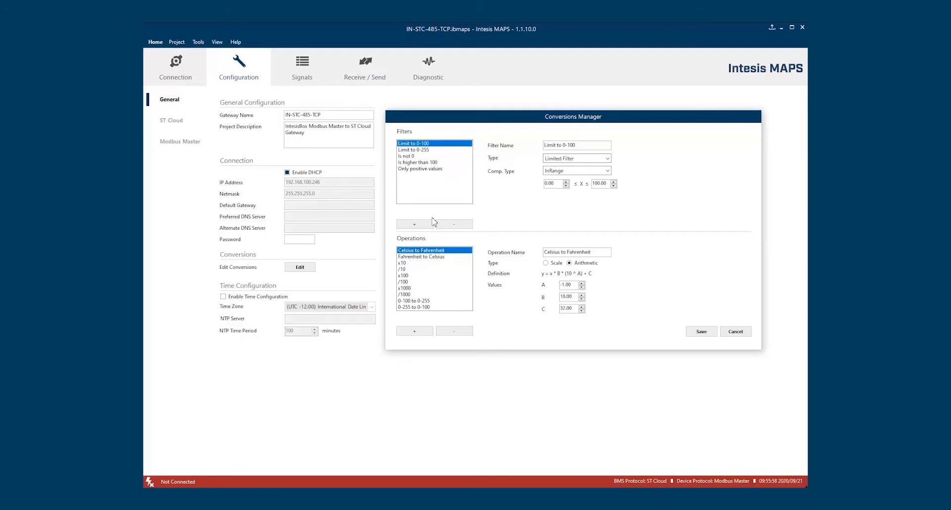
left_click(432, 163)
left_click(432, 169)
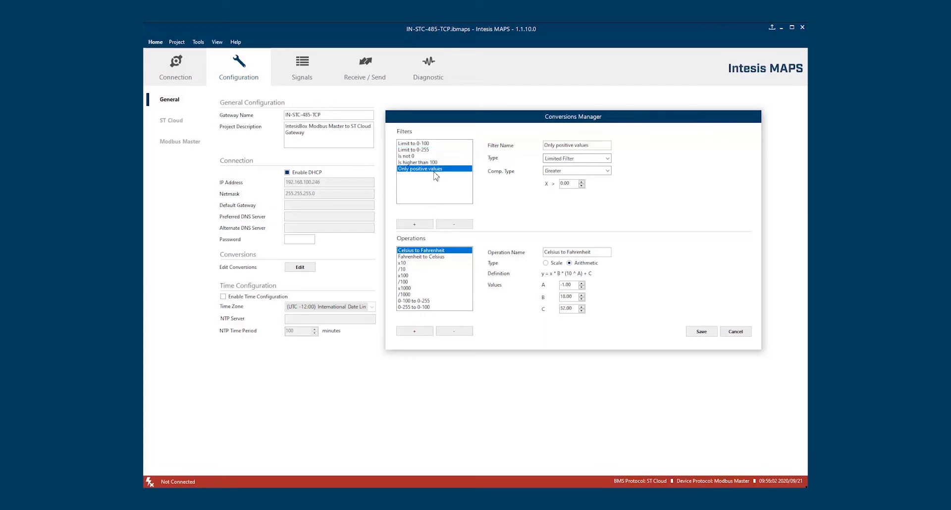
Review the operations: /10, x1000, 0-100↔0-255 and Fahrenheit/Celsius conversions
left_click(433, 268)
left_click(433, 288)
left_click(432, 300)
left_click(434, 307)
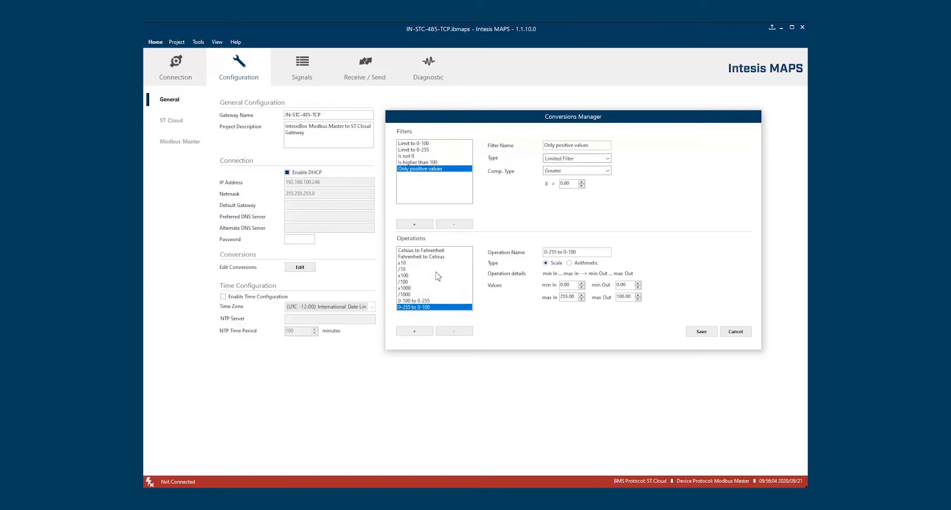
left_click(439, 257)
left_click(439, 251)
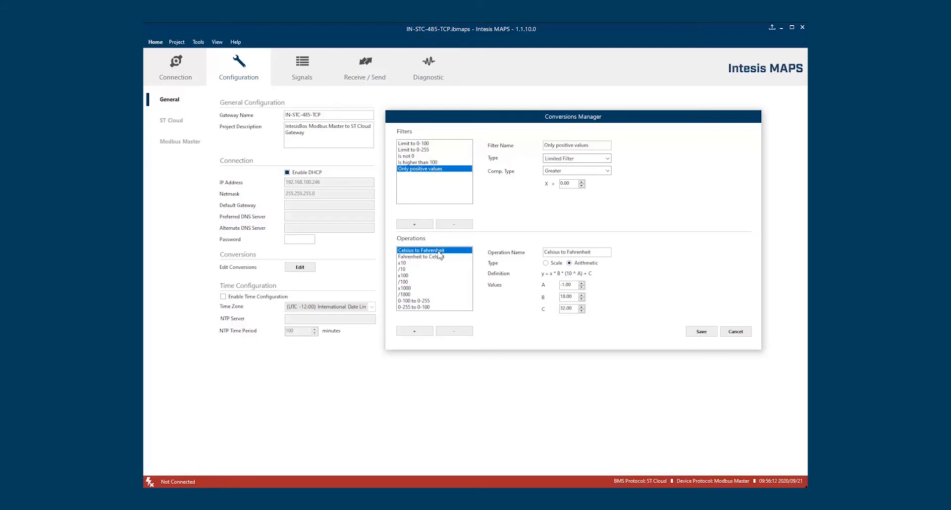
Add an operation named 'New Operation' with Scale type
left_click(414, 332)
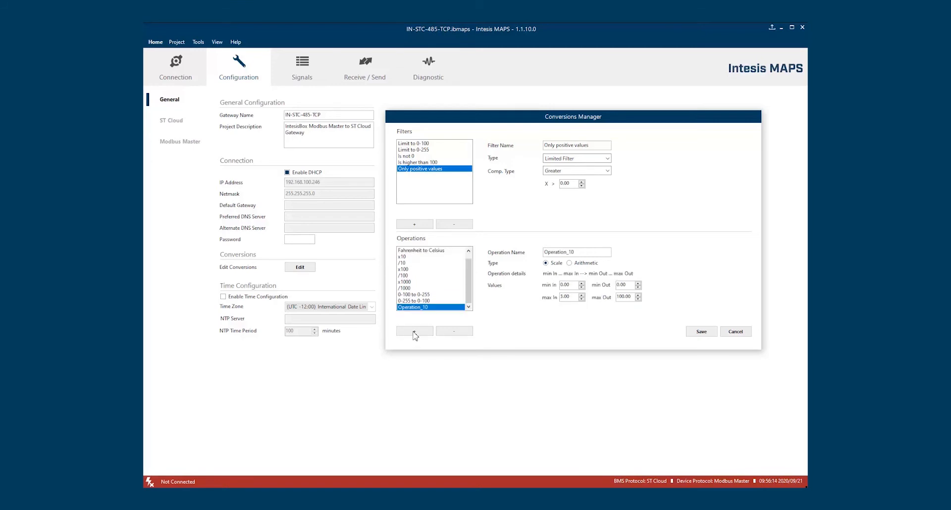
double_click(587, 252)
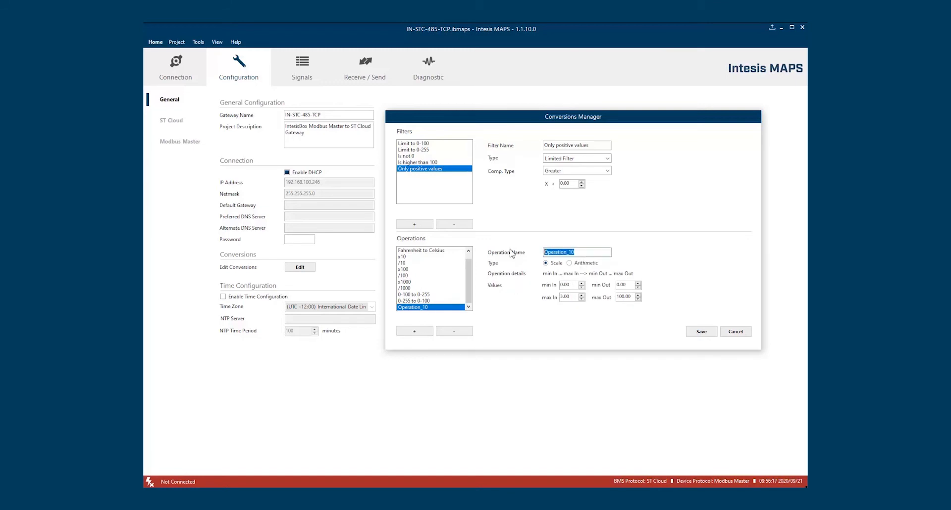
type("New Operation")
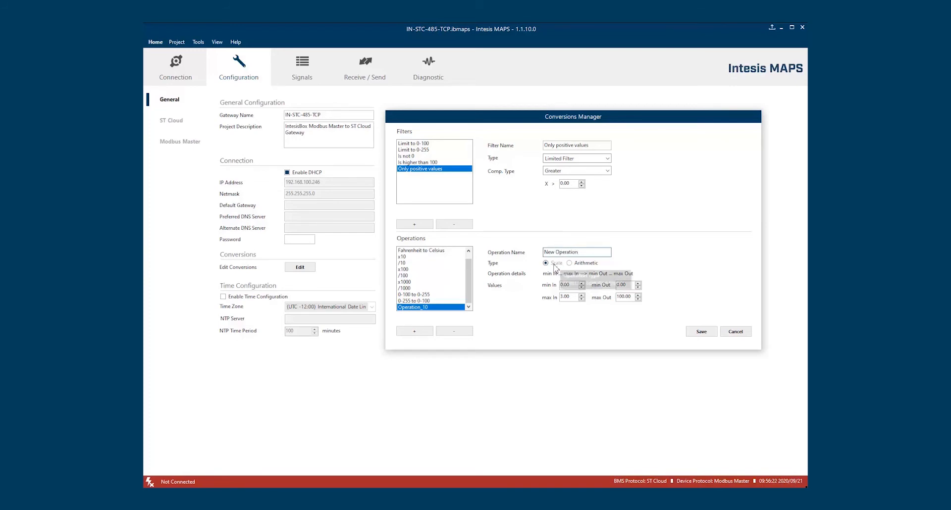
left_click(569, 263)
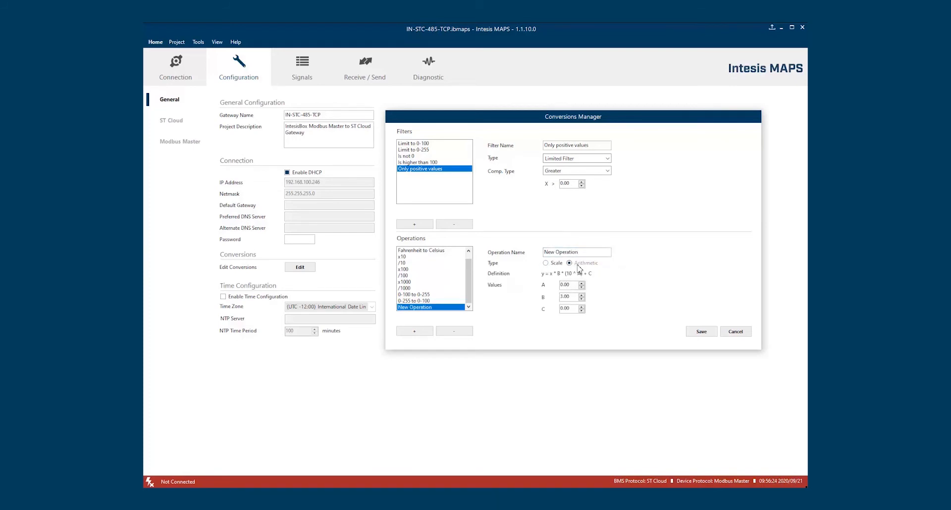
left_click(547, 263)
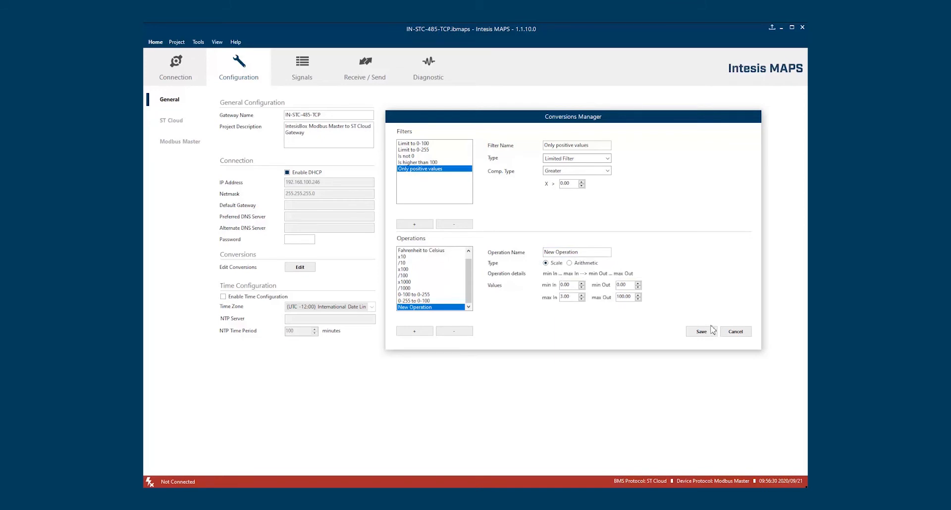
Add a filter named 'New Fitler' of type Comparison with comparison Greater
left_click(415, 224)
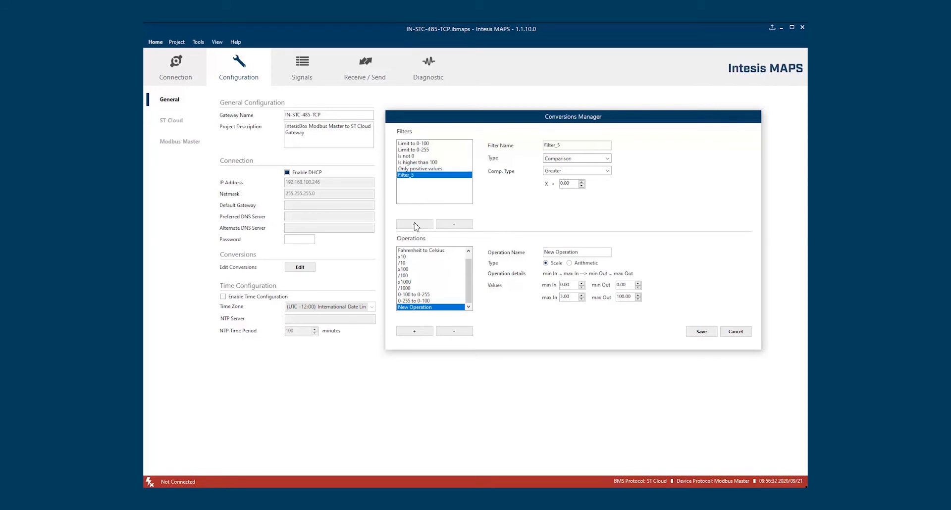
left_click_drag(573, 145, 524, 145)
type("N")
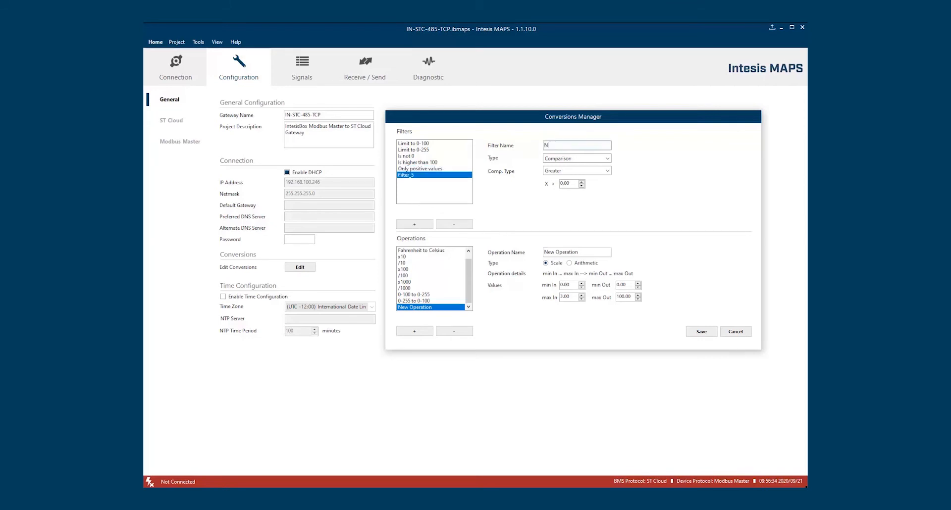
type("ew Fitler")
left_click(599, 161)
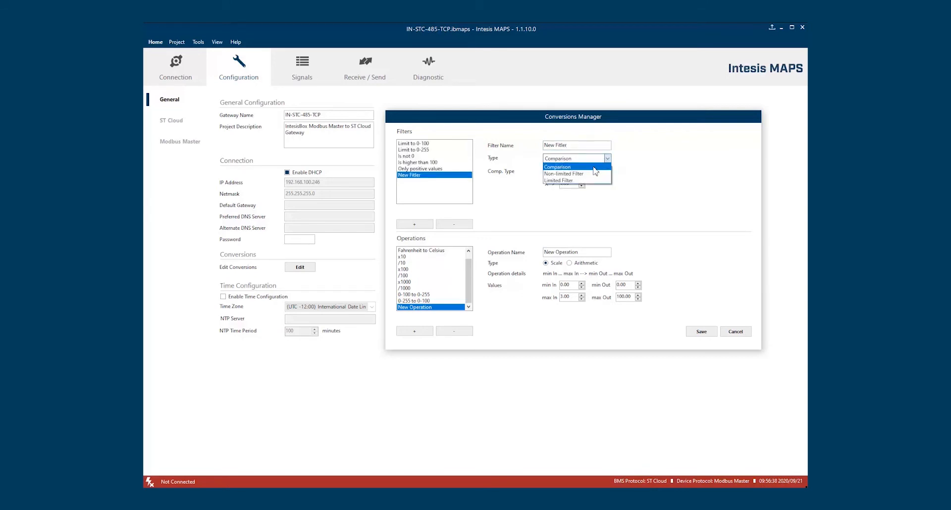
left_click(608, 167)
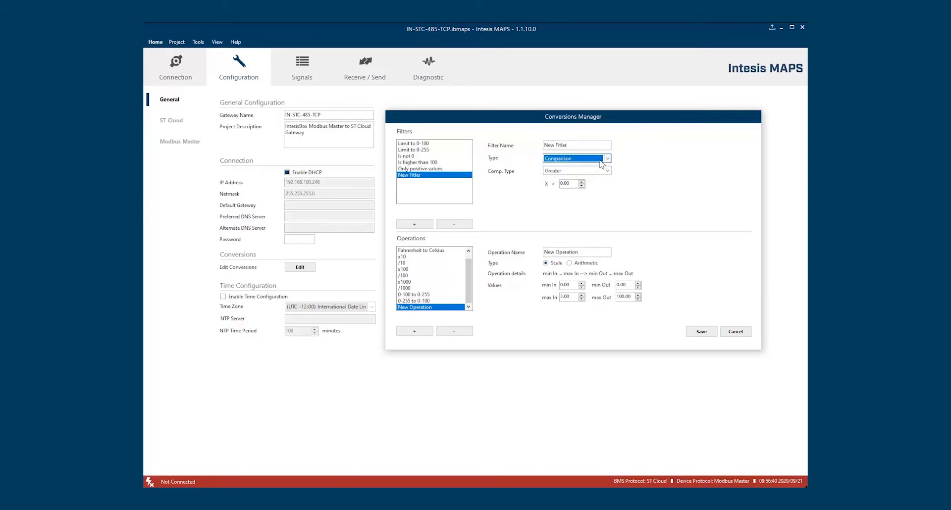
left_click(588, 170)
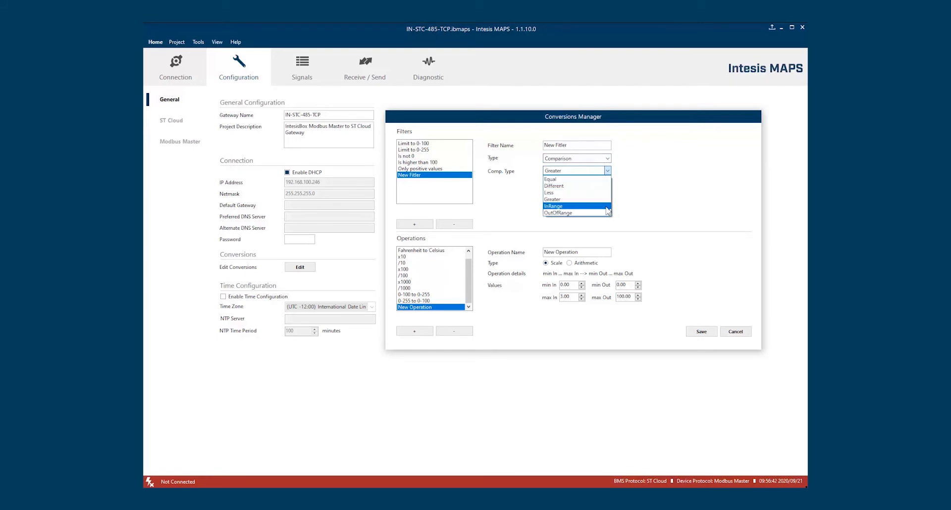
left_click(661, 212)
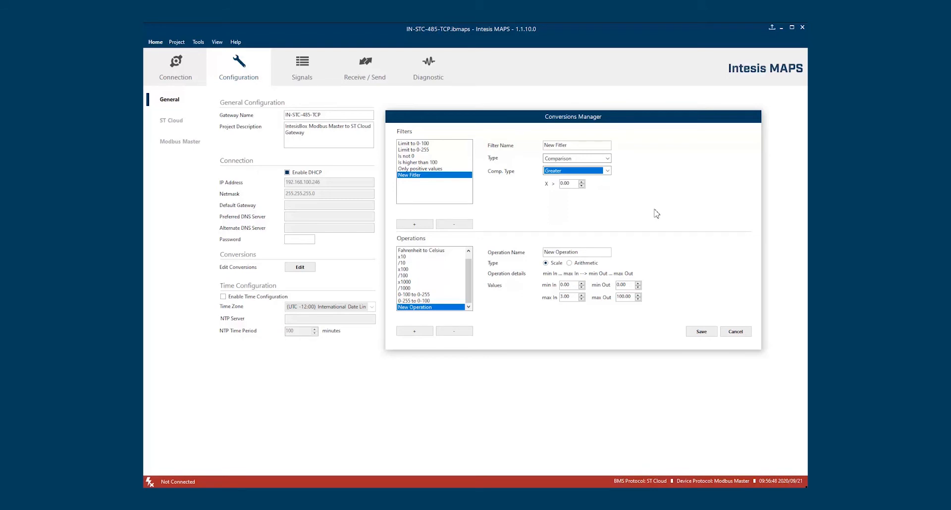
Cancel the Conversions Manager changes and open Modbus Master configuration by way of the ST Cloud page
left_click(728, 333)
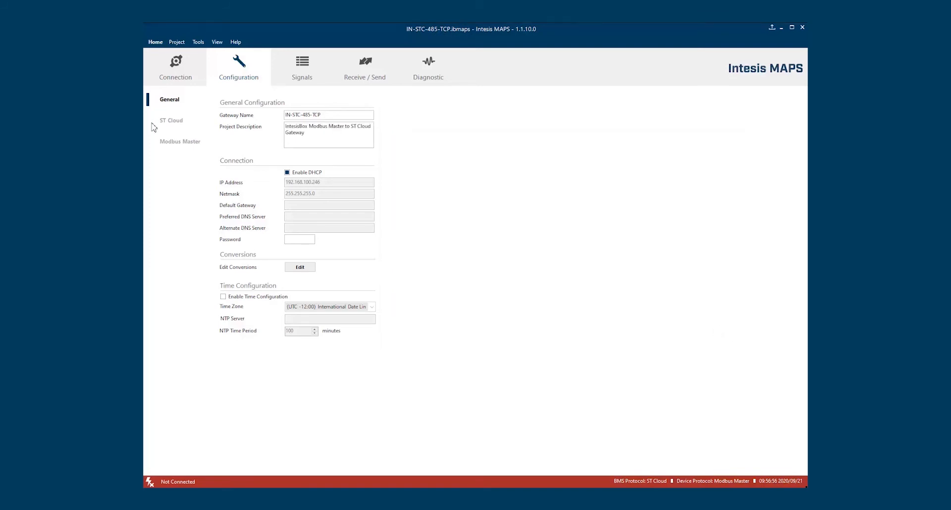
left_click(176, 123)
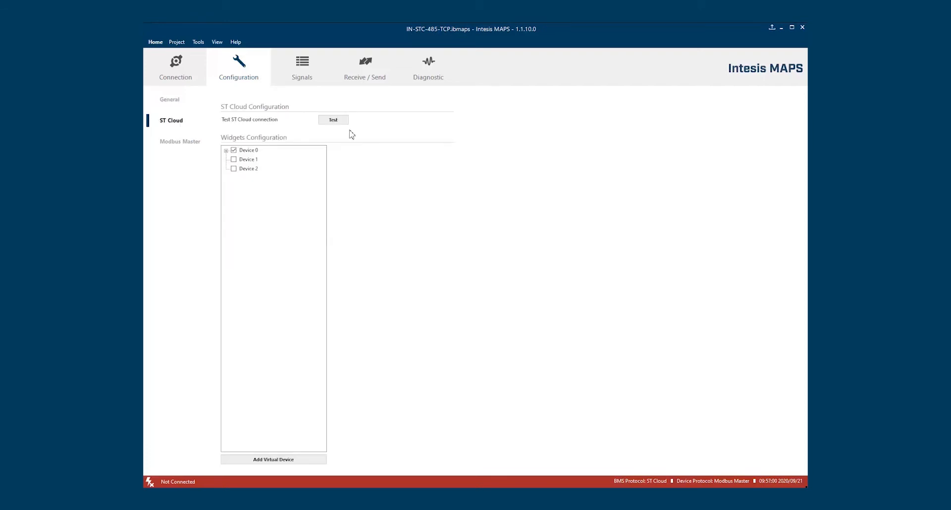
left_click(179, 148)
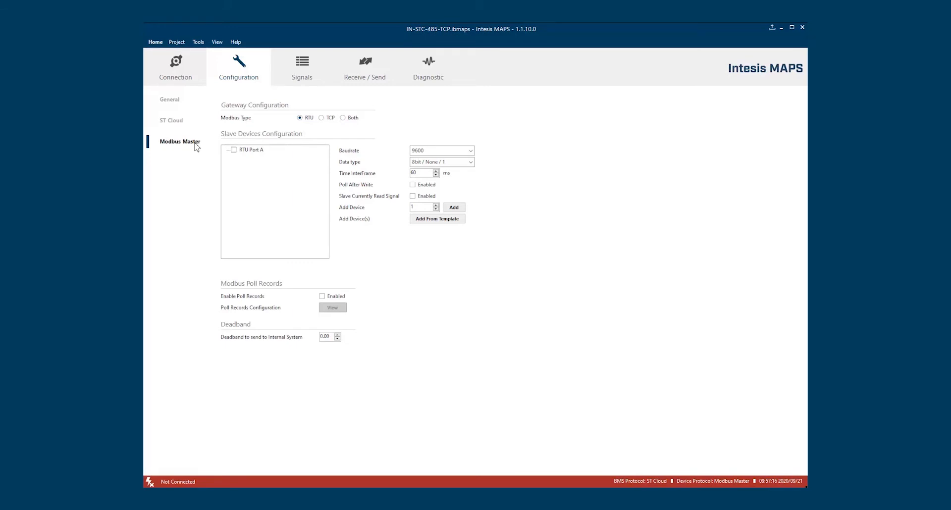
Open the Signals tab and add five signal rows
left_click(305, 76)
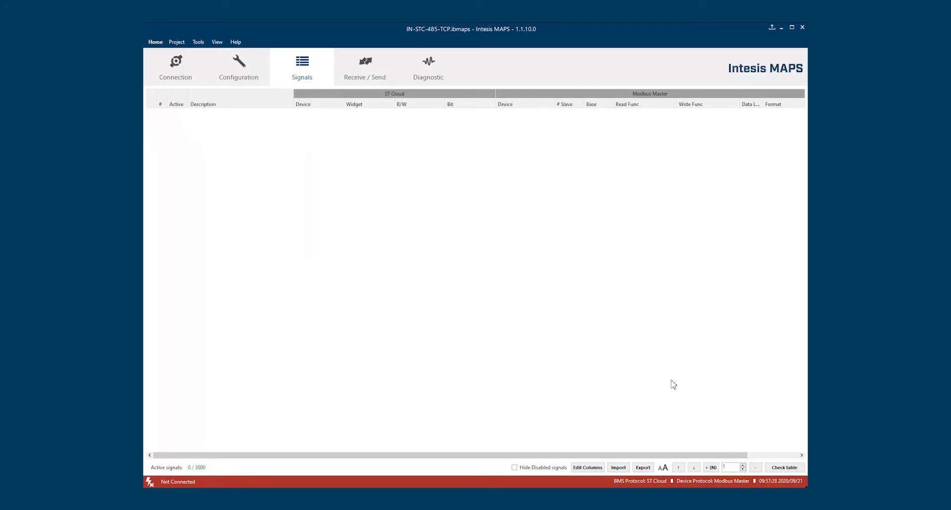
left_click(712, 468)
left_click(712, 468)
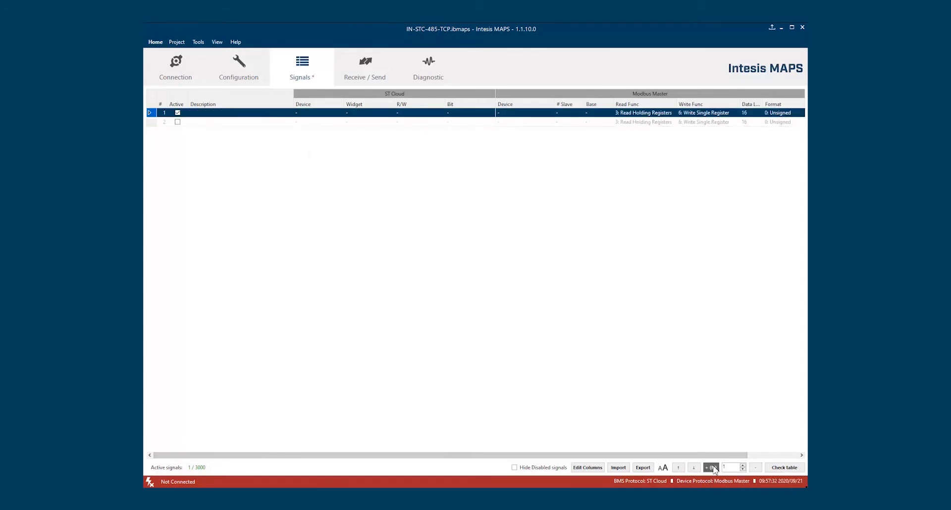
left_click(712, 467)
left_click(711, 468)
left_click(711, 468)
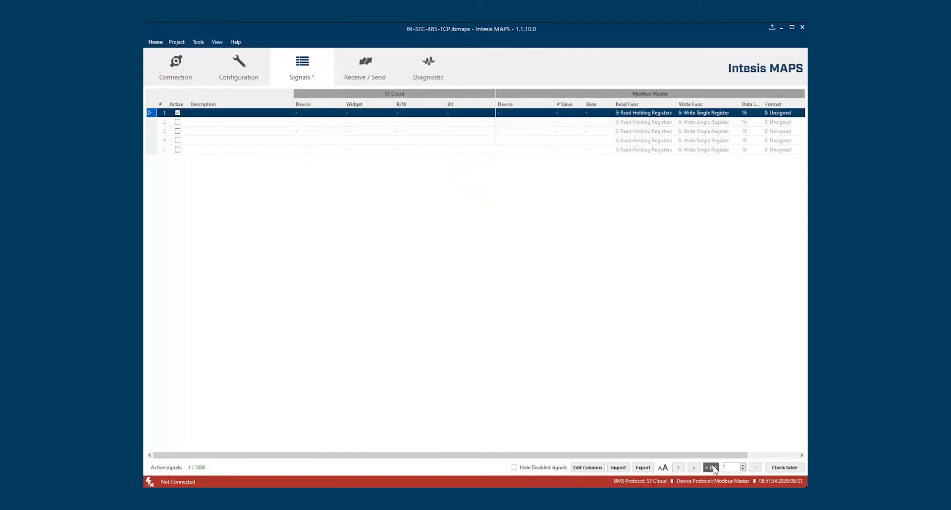
Assign ST Cloud Device 1 to rows 1–2 and Device 2 to rows 4–5
left_click(308, 113)
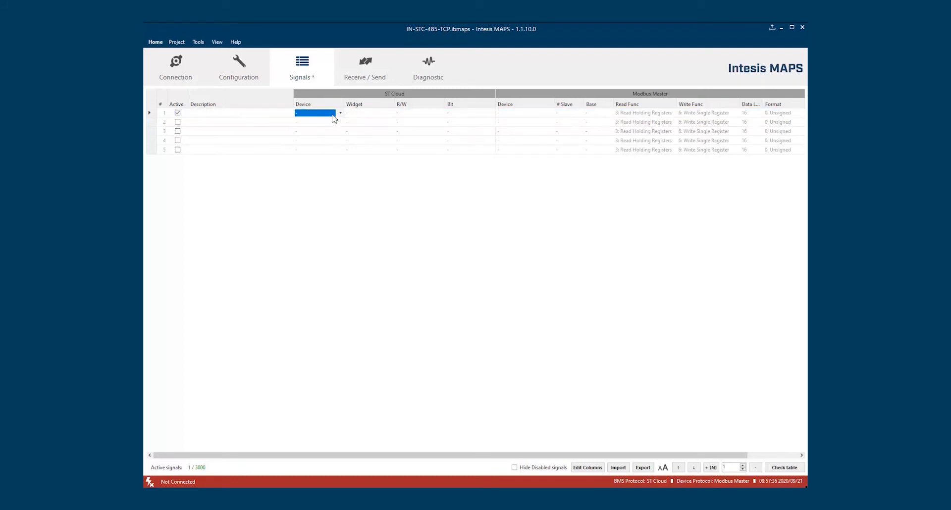
left_click(340, 114)
left_click(329, 128)
left_click(338, 124)
left_click(340, 123)
left_click(335, 137)
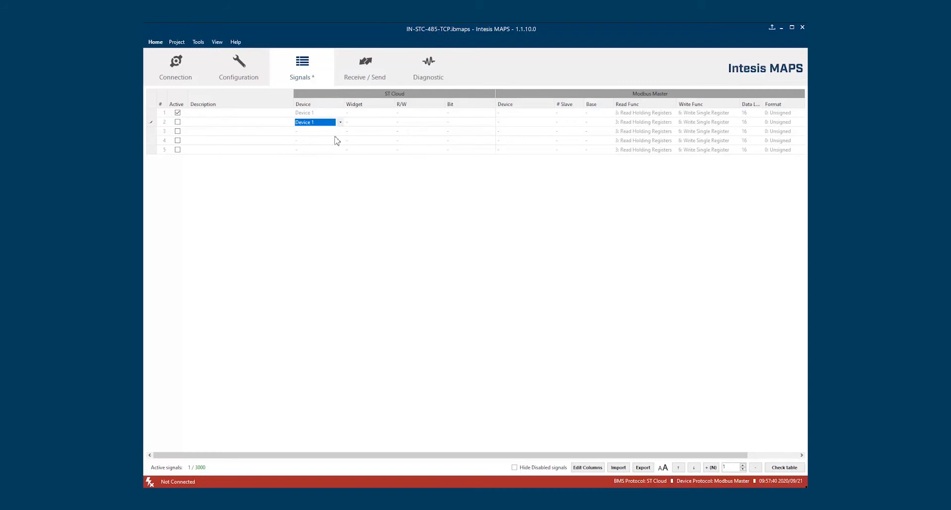
left_click(335, 140)
left_click(339, 151, "shift")
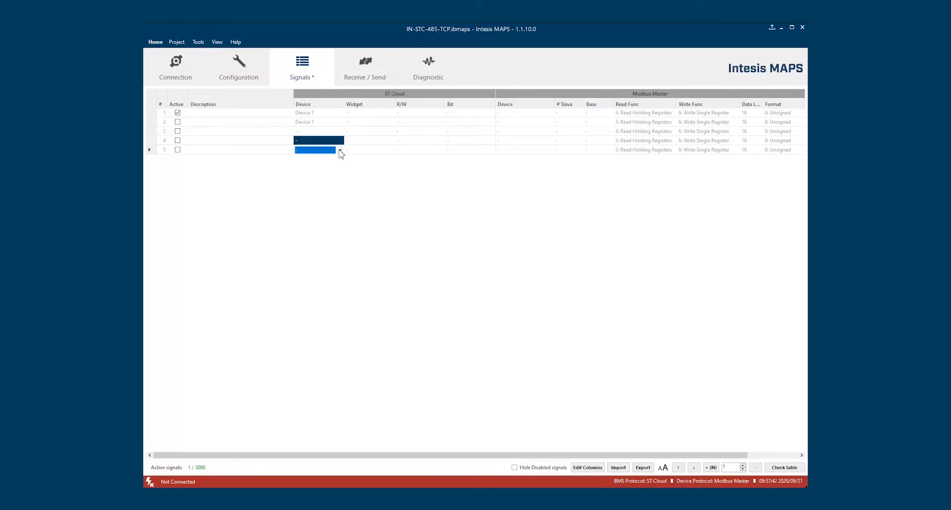
left_click(340, 151)
left_click(332, 172)
left_click(459, 142)
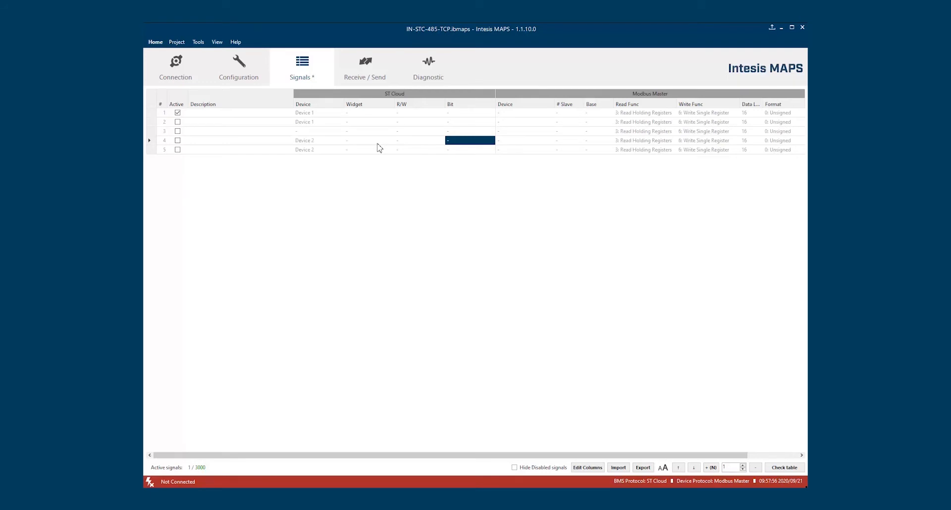
Set the Modbus device to RTU // Port A for rows 4 and 1
left_click(510, 143)
left_click(540, 142)
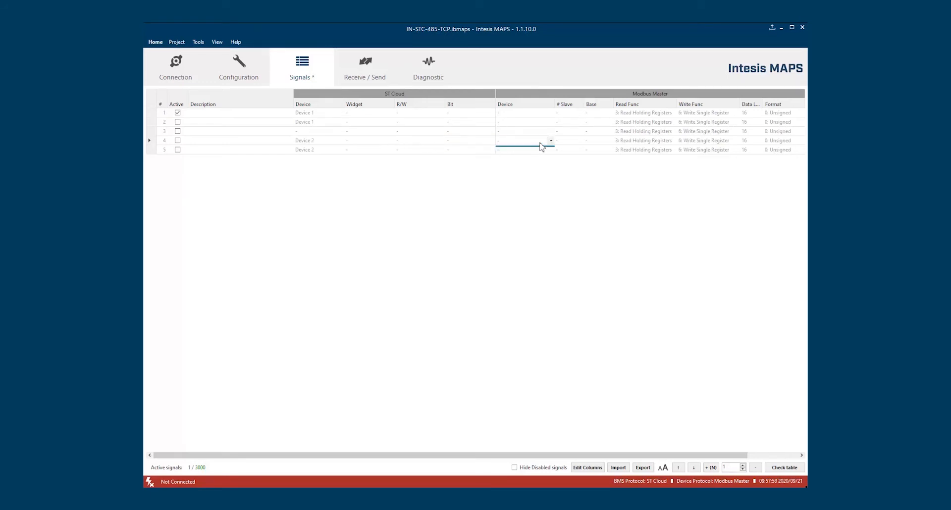
left_click(540, 153)
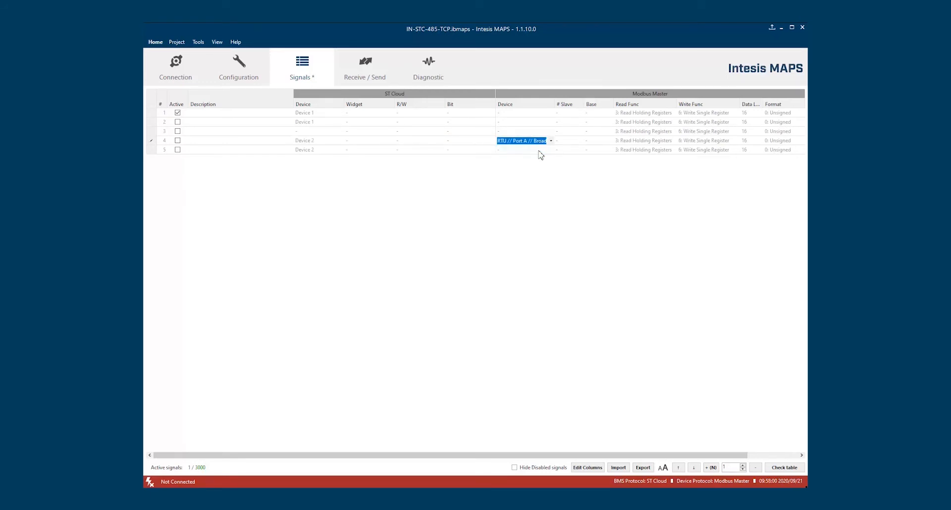
left_click(539, 150)
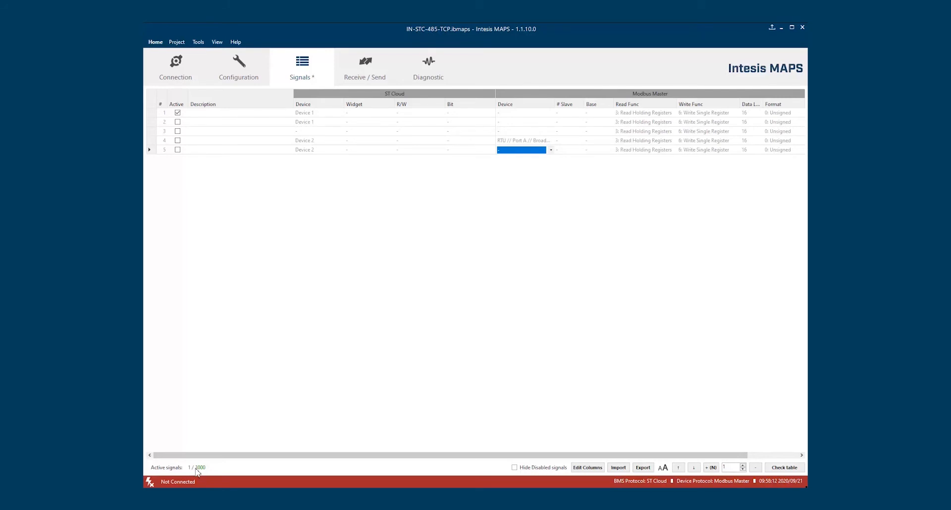
left_click(515, 468)
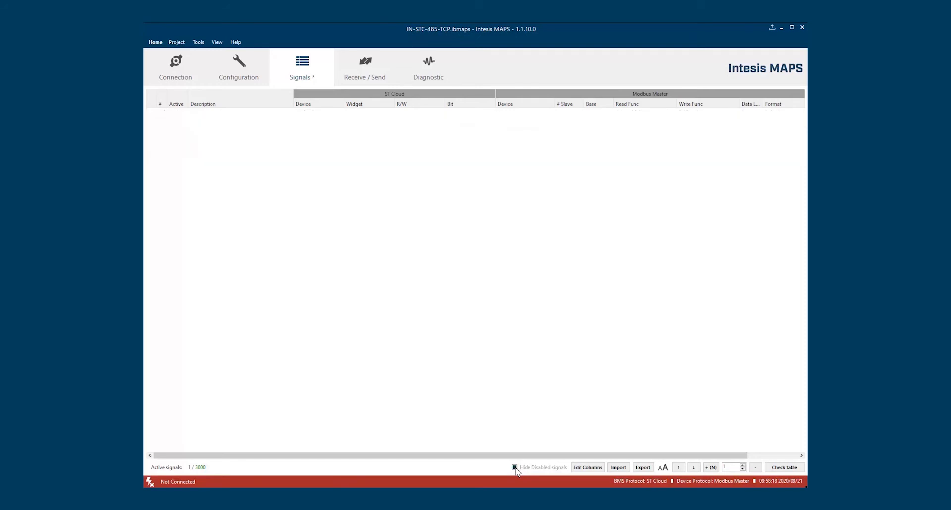
left_click(514, 468)
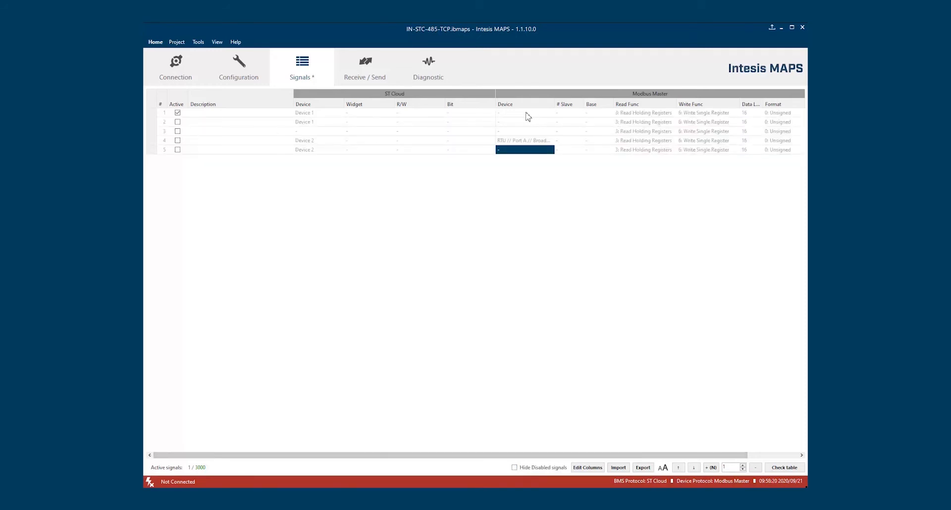
left_click(528, 117)
left_click(528, 117)
left_click(524, 123)
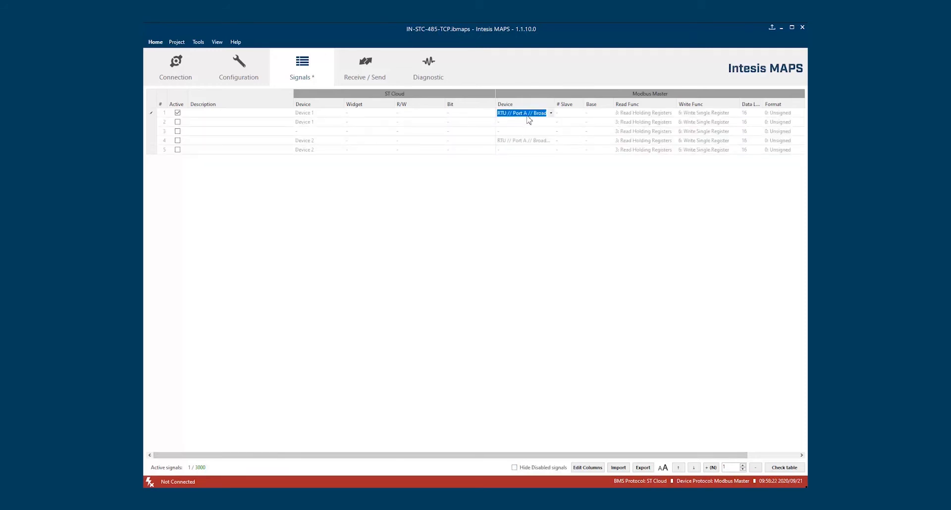
left_click(516, 468)
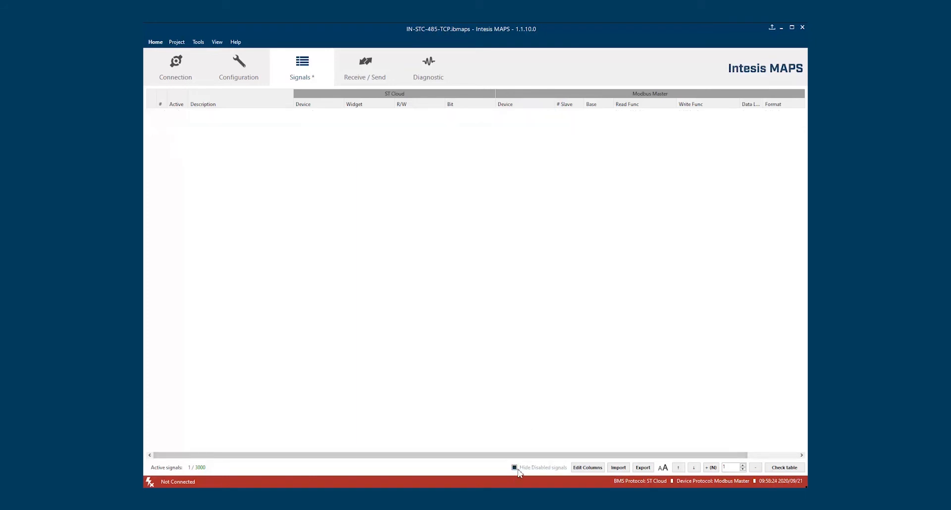
left_click(519, 471)
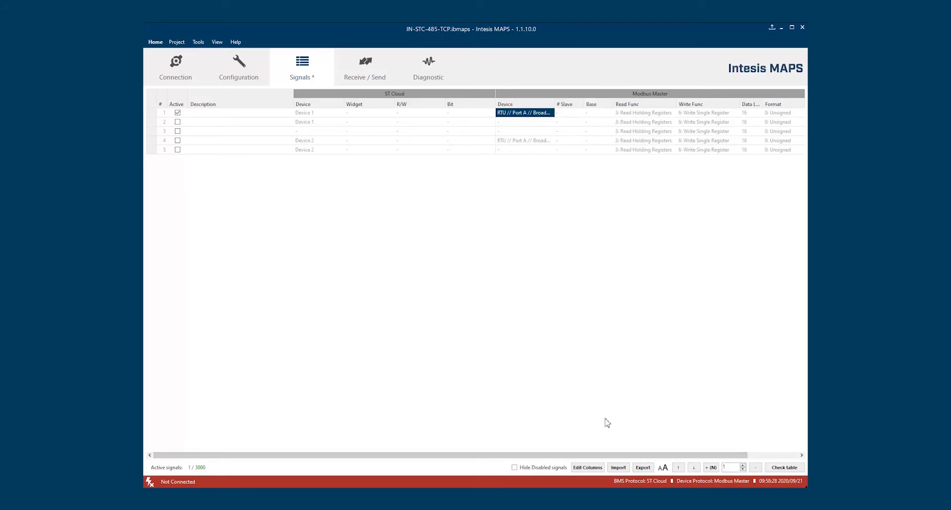
Hide the Read Func, Data Length and Format columns in the signals table
left_click(588, 468)
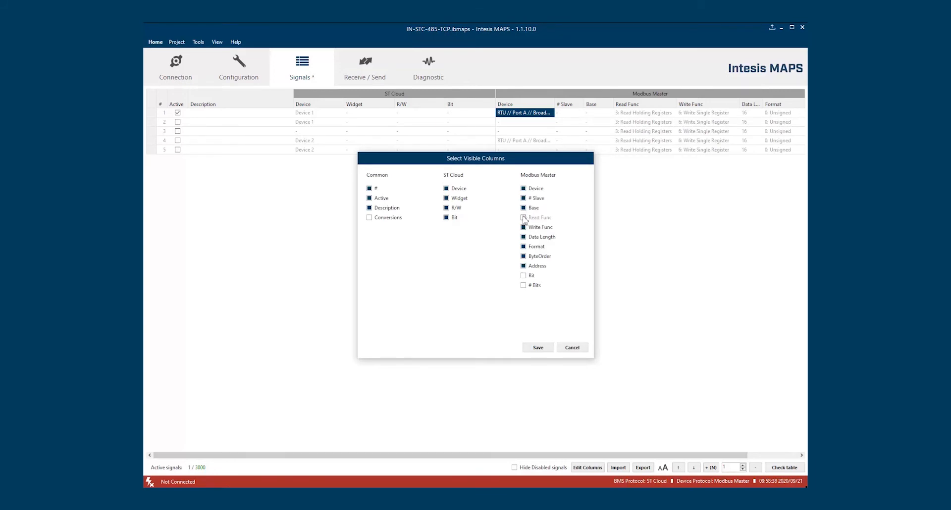
left_click(524, 237)
left_click(524, 246)
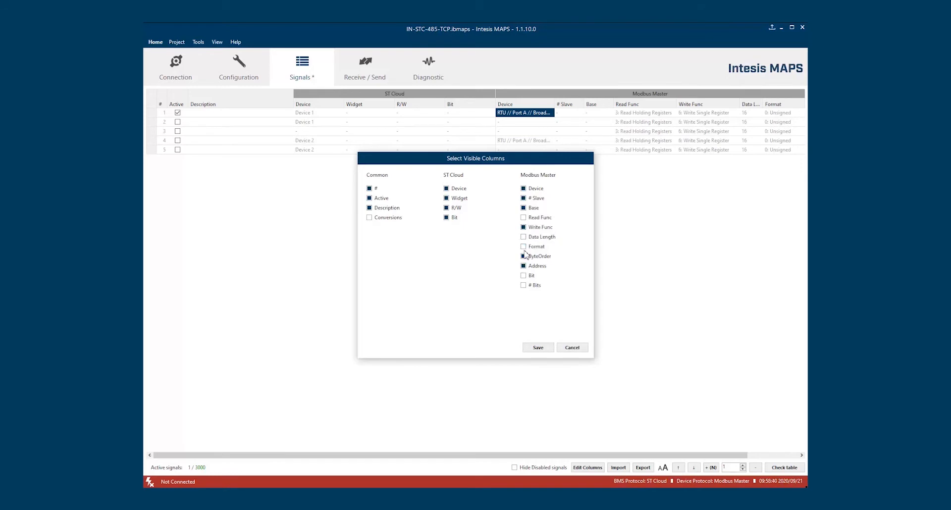
left_click(539, 347)
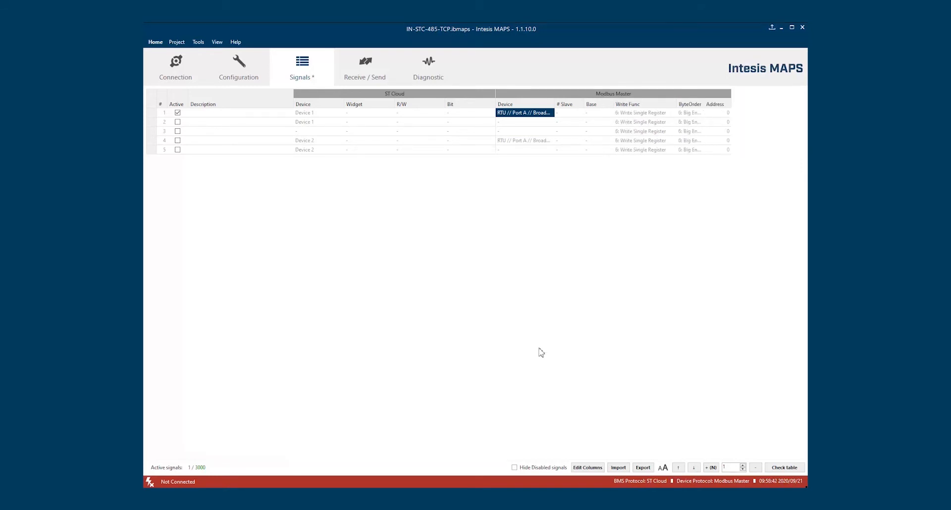
Make the Conversions column visible in the signals table
left_click(588, 467)
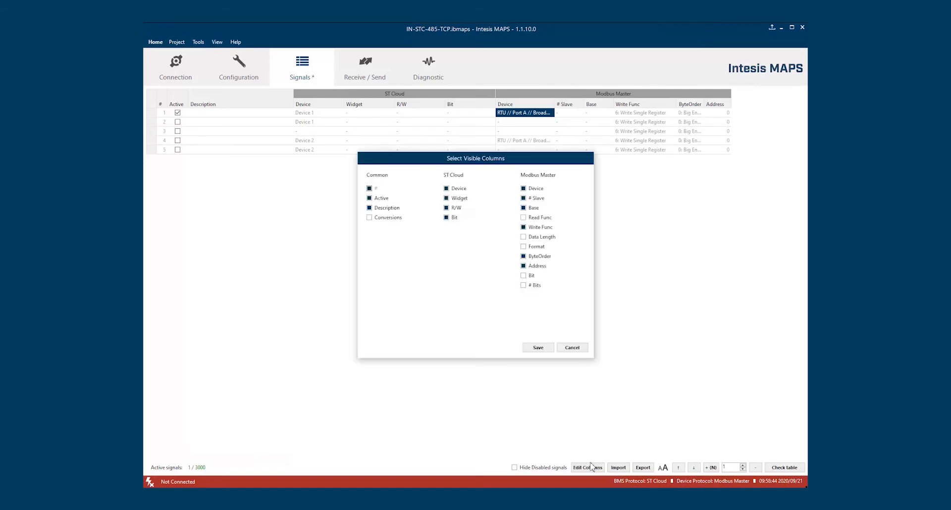
left_click(391, 218)
left_click(534, 347)
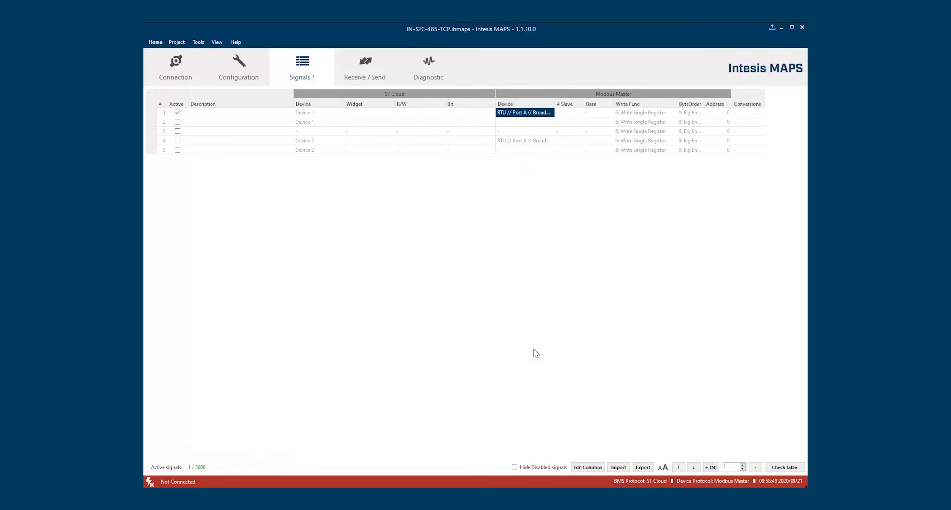
left_click(587, 468)
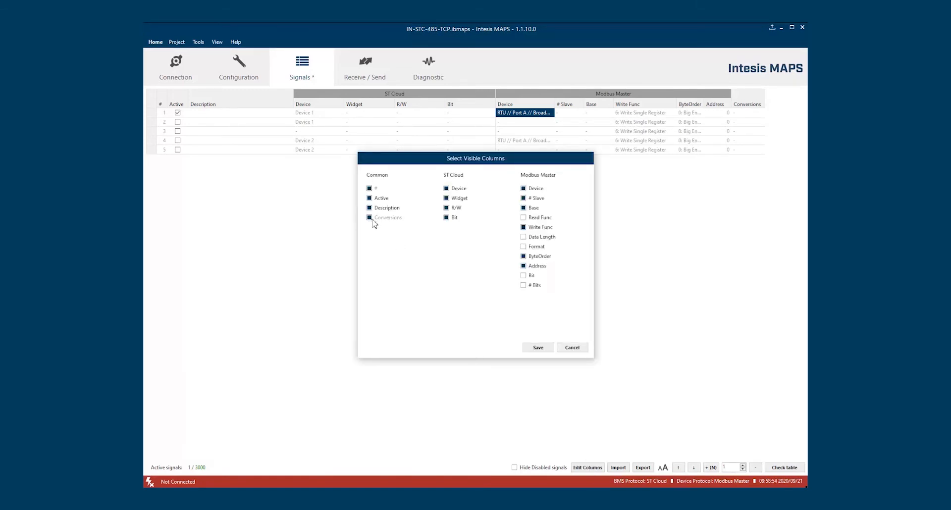
Open signal 1's conversion settings and try a /1000 conversion step
left_click(539, 348)
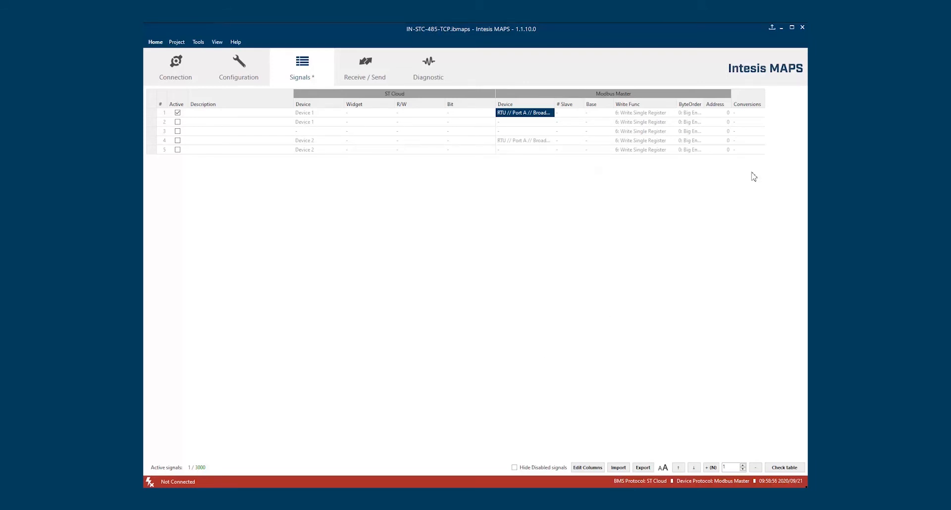
left_click(757, 113)
left_click(760, 113)
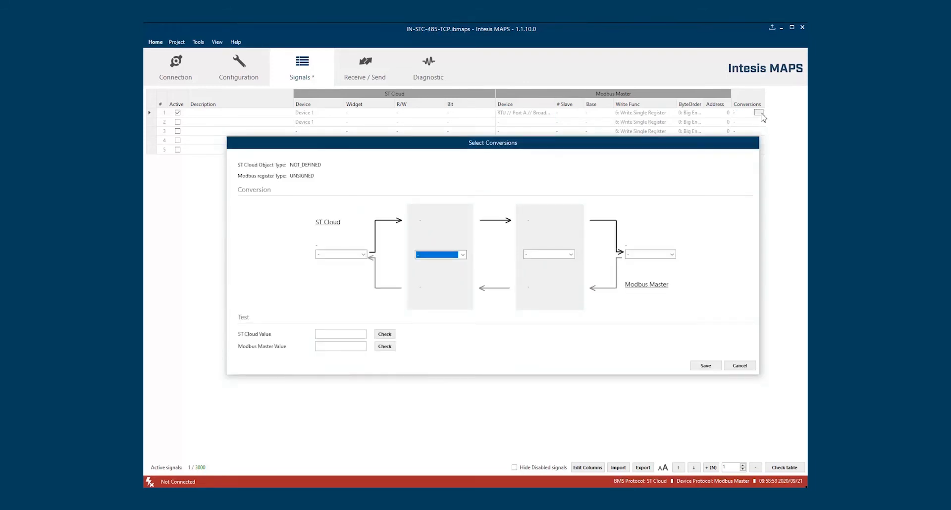
left_click(439, 256)
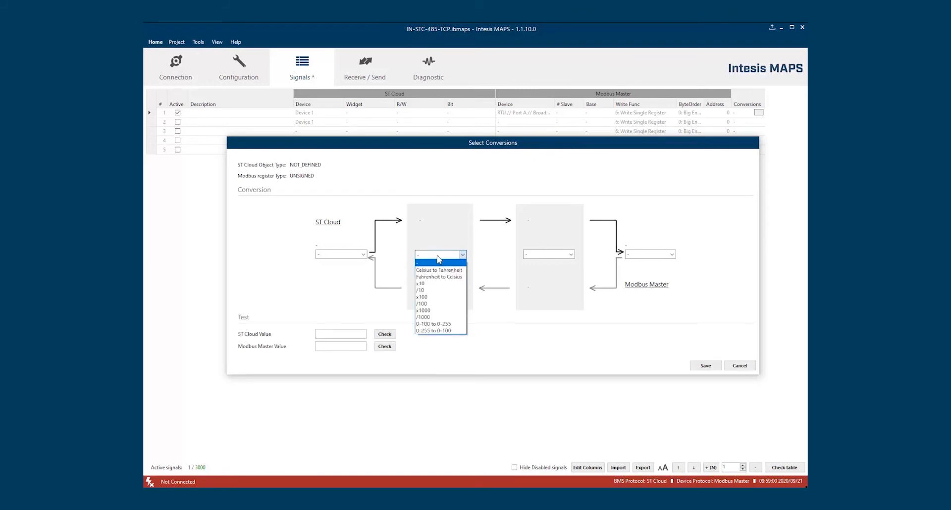
left_click(441, 318)
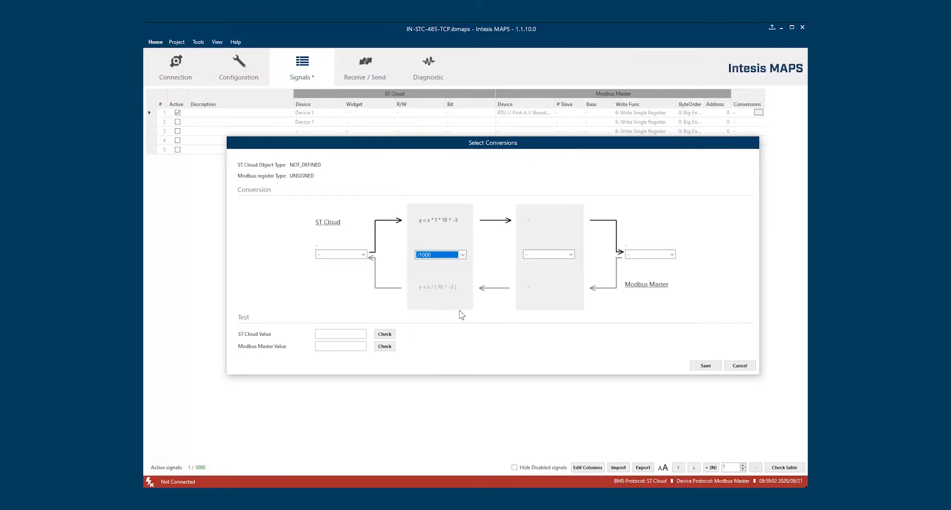
Try Fahrenheit to Celsius, an ST Cloud Limit to 0-255 filter, and Modbus Master Is not 0
left_click(571, 254)
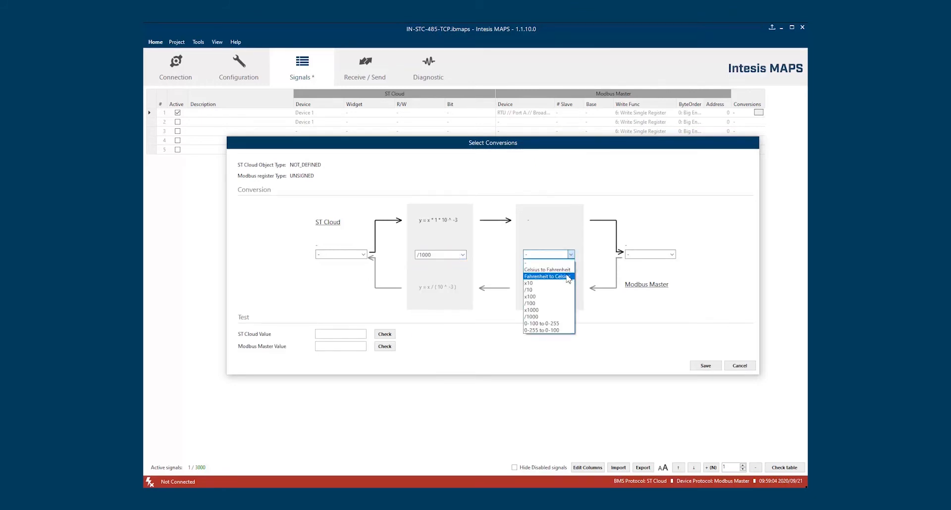
left_click(568, 277)
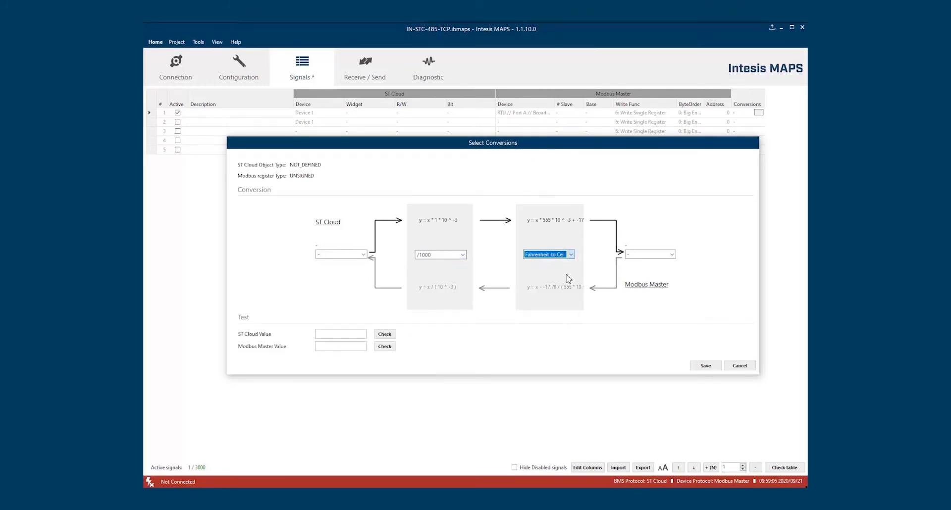
left_click(342, 255)
left_click(344, 277)
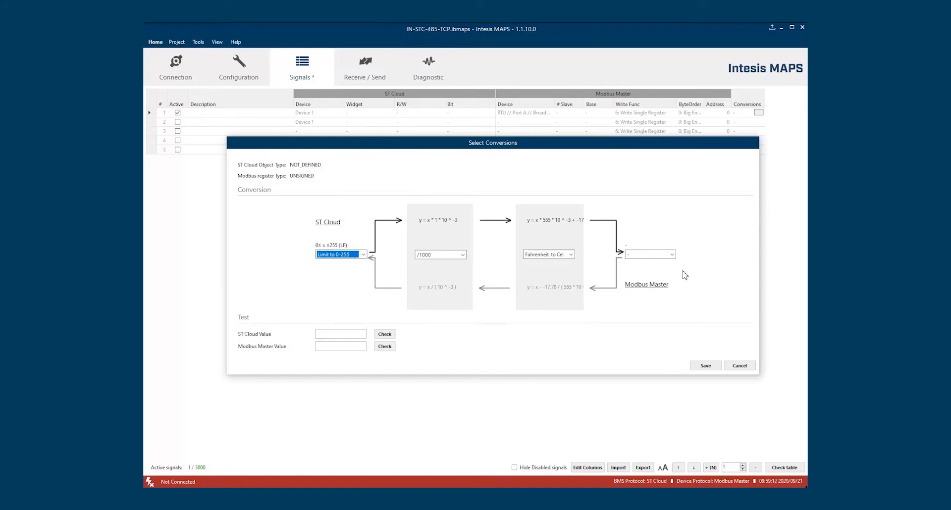
left_click(671, 255)
left_click(662, 284)
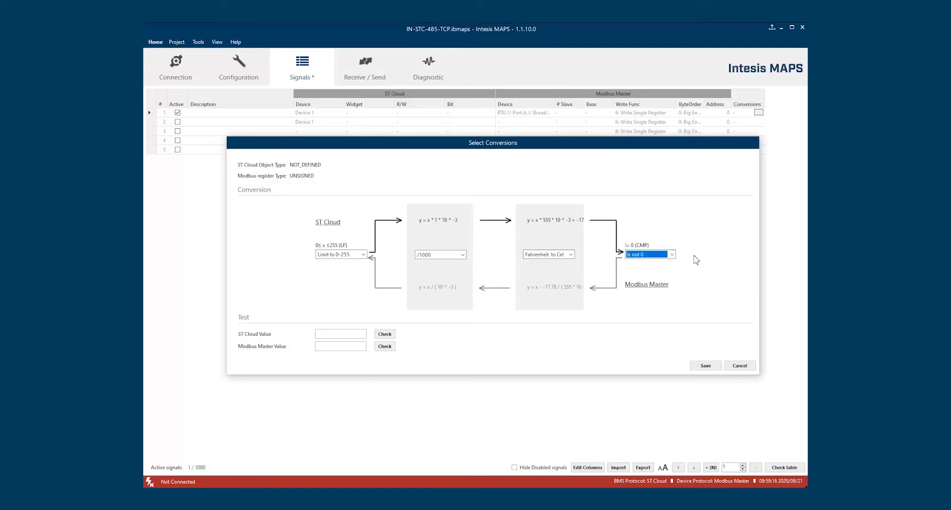
Set the steps to Fahrenheit to Celsius then /100, with ST Cloud limited to 0-100
left_click(462, 255)
left_click(441, 277)
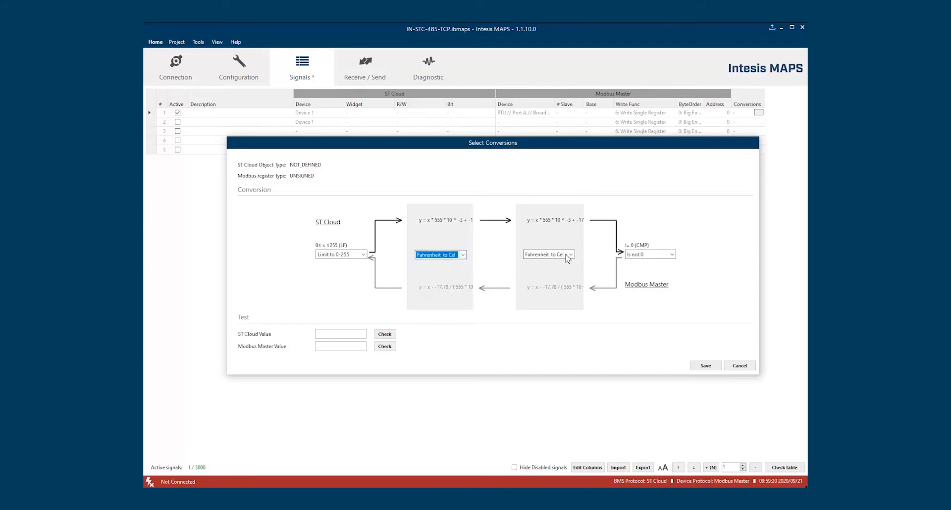
left_click(571, 255)
left_click(550, 304)
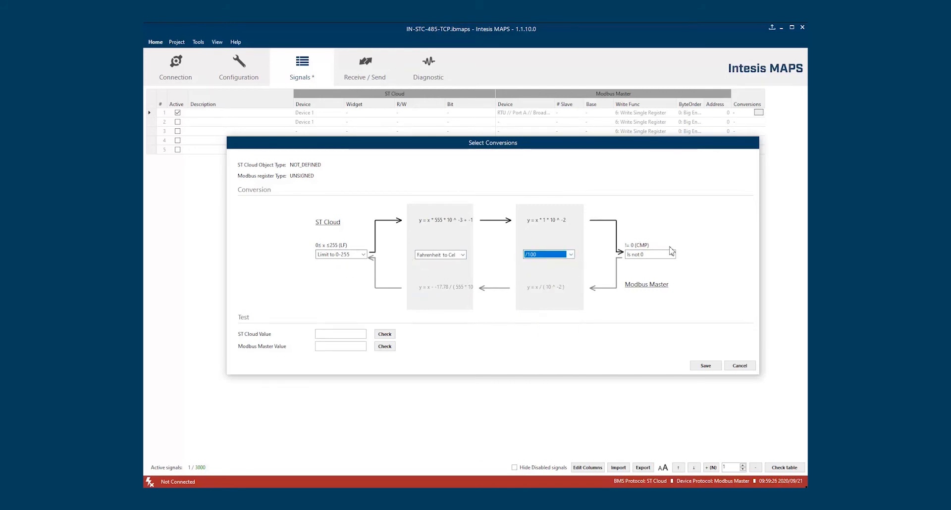
left_click(364, 255)
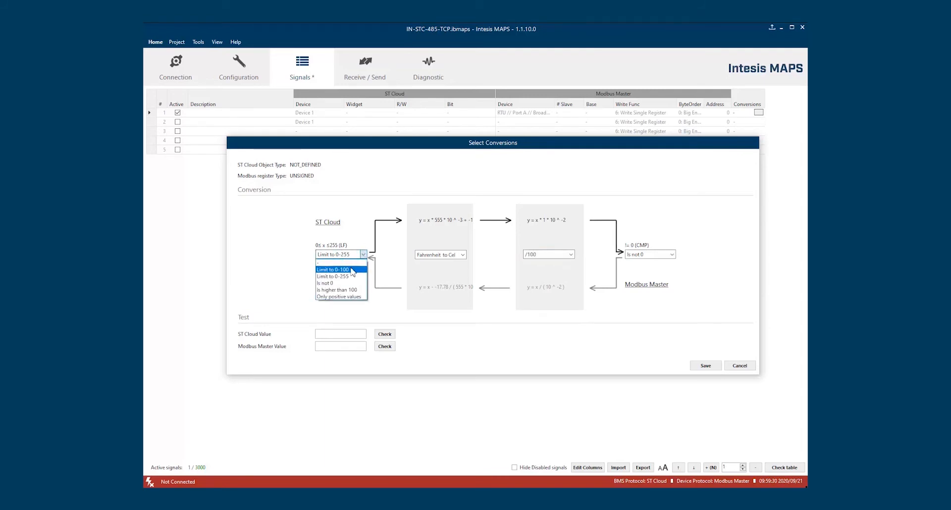
left_click(333, 270)
Reset the first, second and Modbus Master conversion steps to '-'
left_click(459, 256)
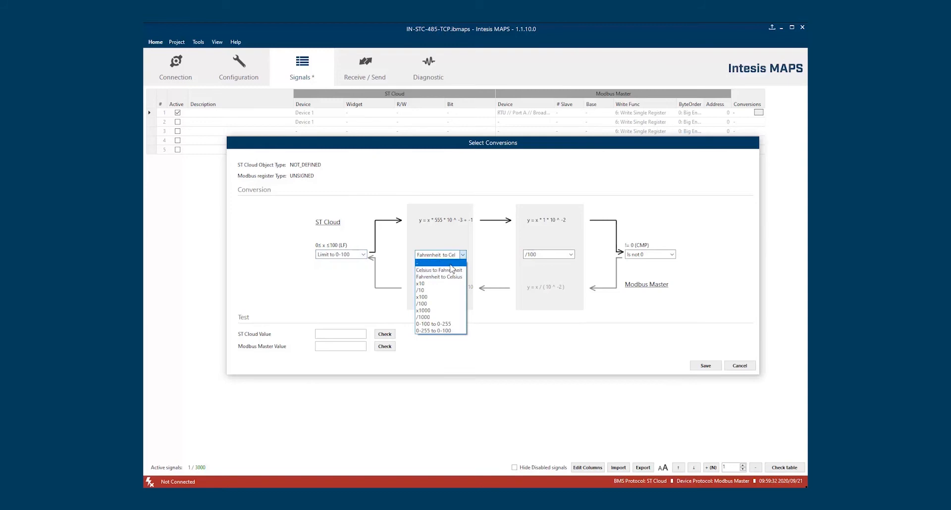
left_click(436, 263)
left_click(540, 256)
left_click(543, 263)
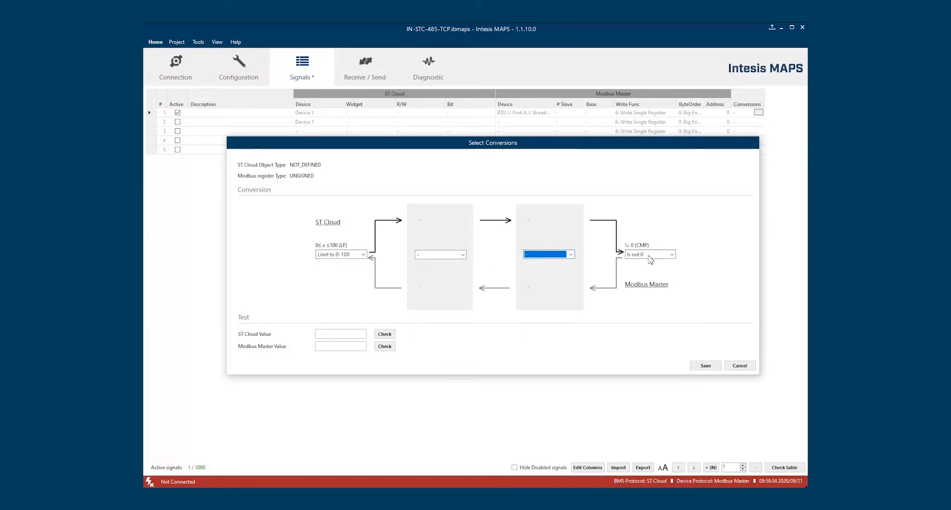
left_click(651, 255)
left_click(646, 263)
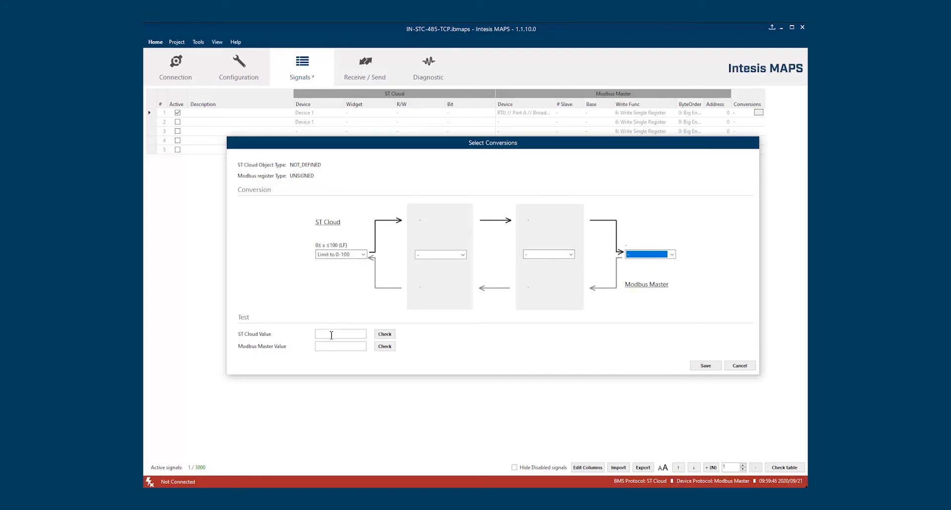
Test an ST Cloud value of 123, then switch the filter to Is not 0 and re-test
left_click(331, 335)
type("123")
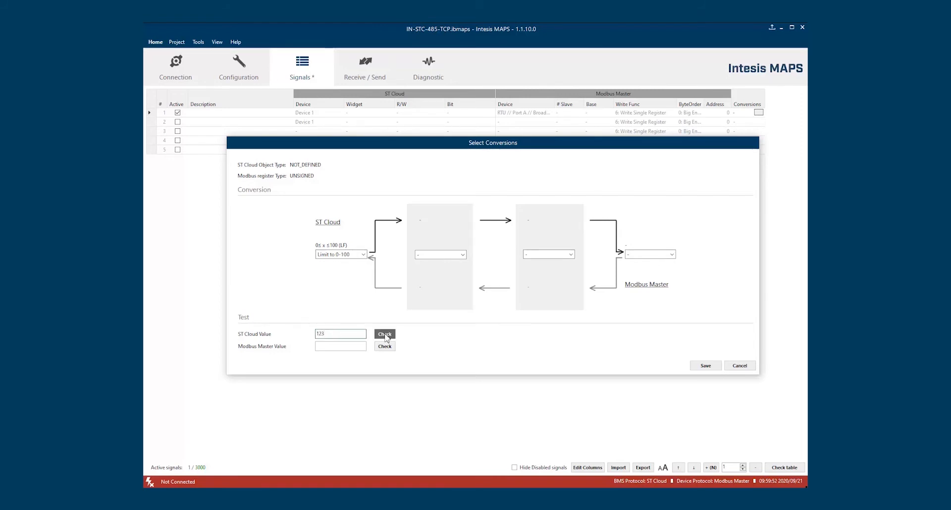
left_click(386, 335)
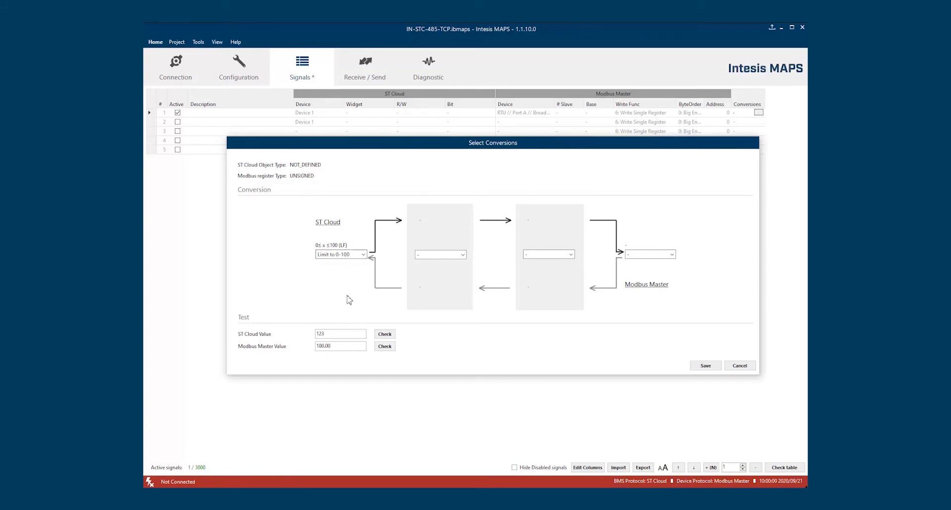
left_click(363, 255)
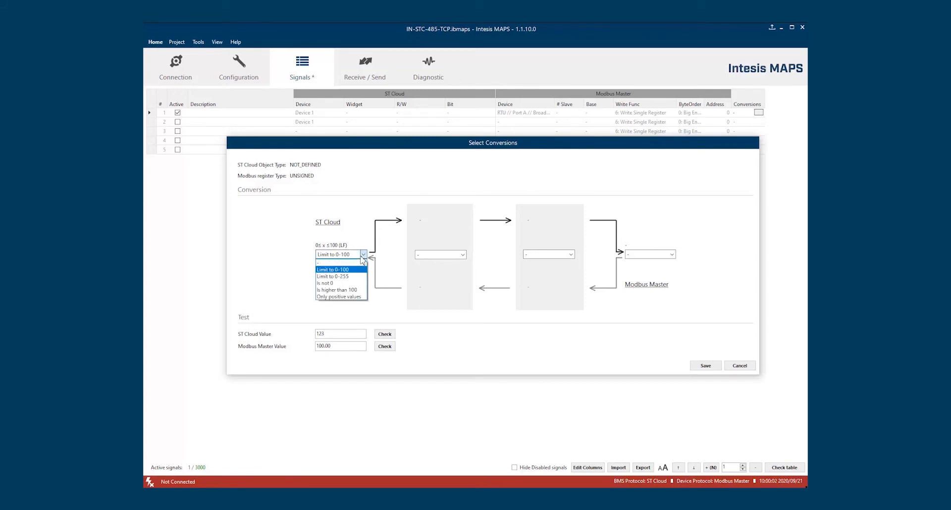
left_click(325, 283)
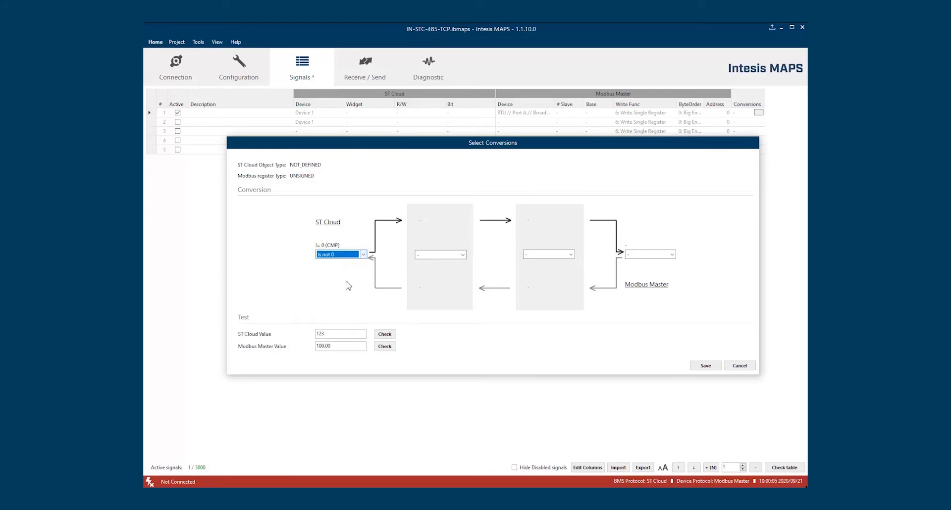
left_click(385, 334)
left_click_drag(332, 347, 308, 346)
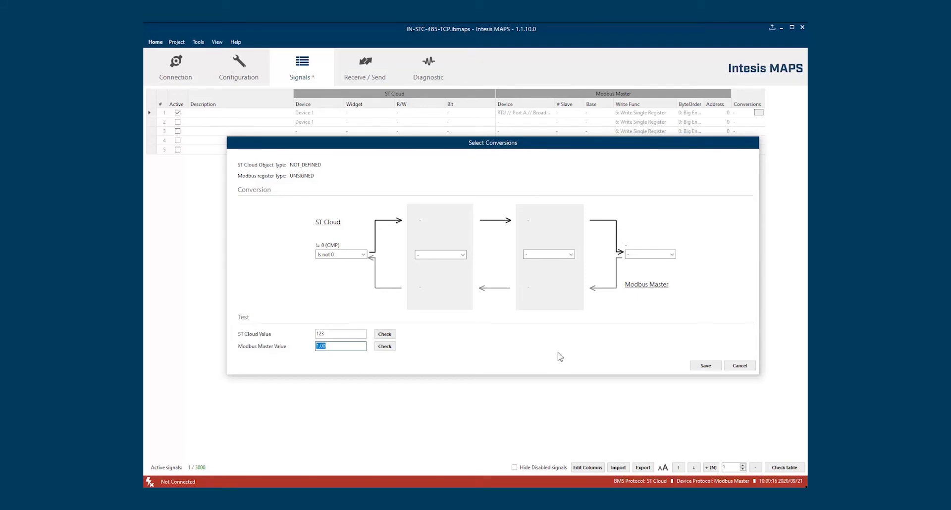
Add an x10 conversion step and re-test so Modbus Master reads 10.00
left_click(458, 255)
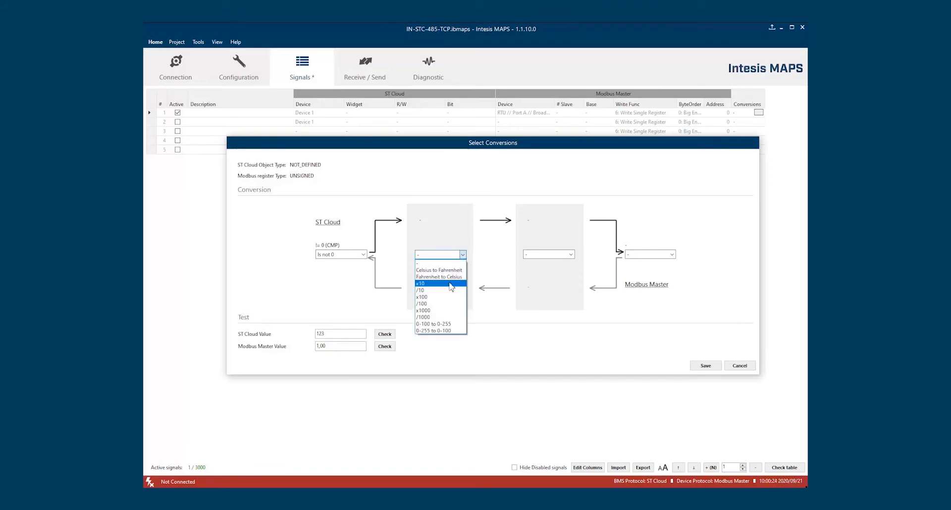
left_click(451, 286)
left_click(390, 336)
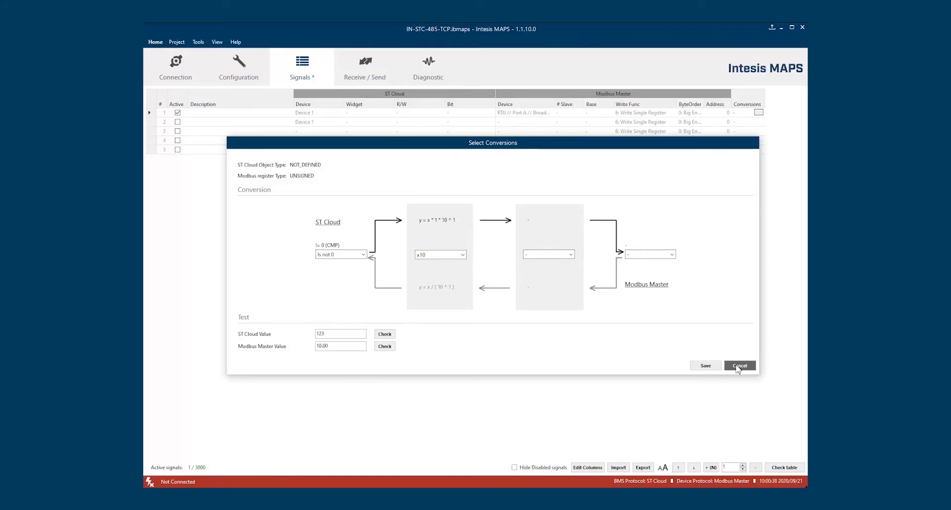
Close the conversion settings, then open and cancel the signal Import window
left_click(719, 367)
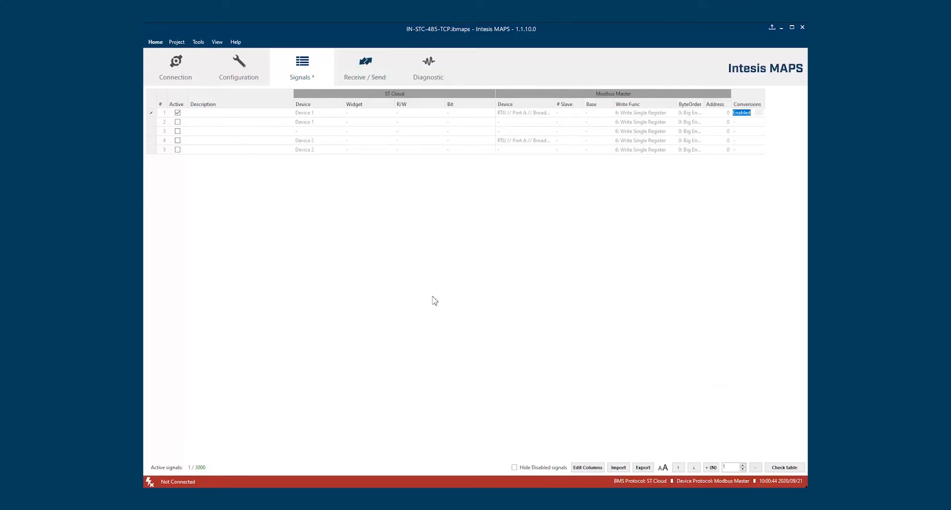
left_click(618, 468)
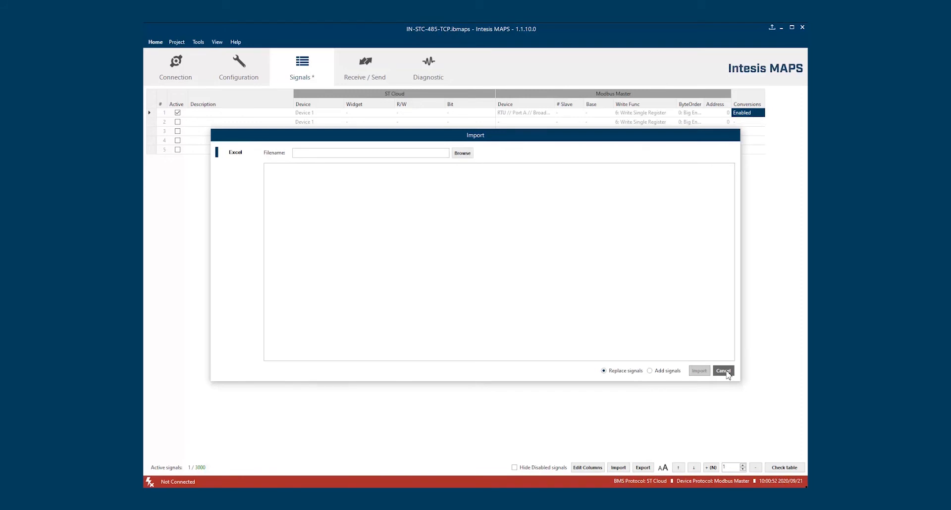
left_click(723, 371)
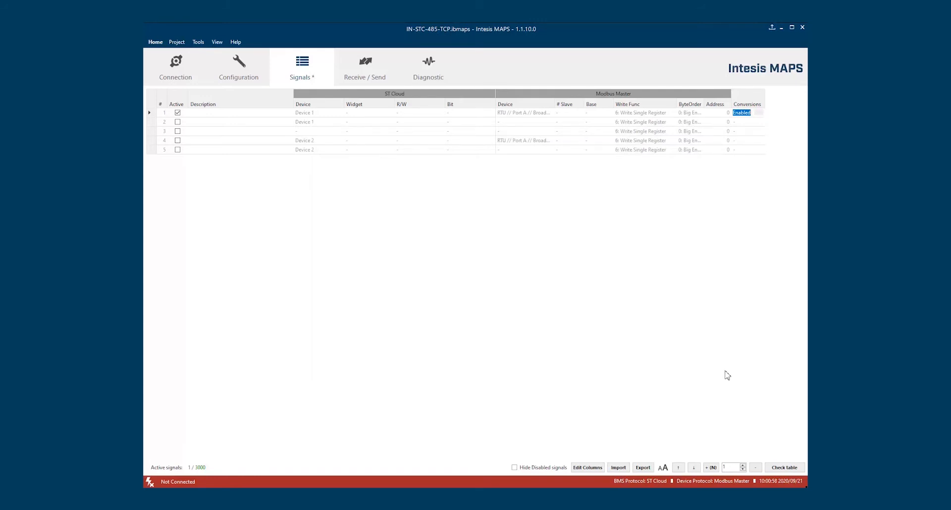
Open and close the Export window, then toggle the table text size back and forth
left_click(643, 468)
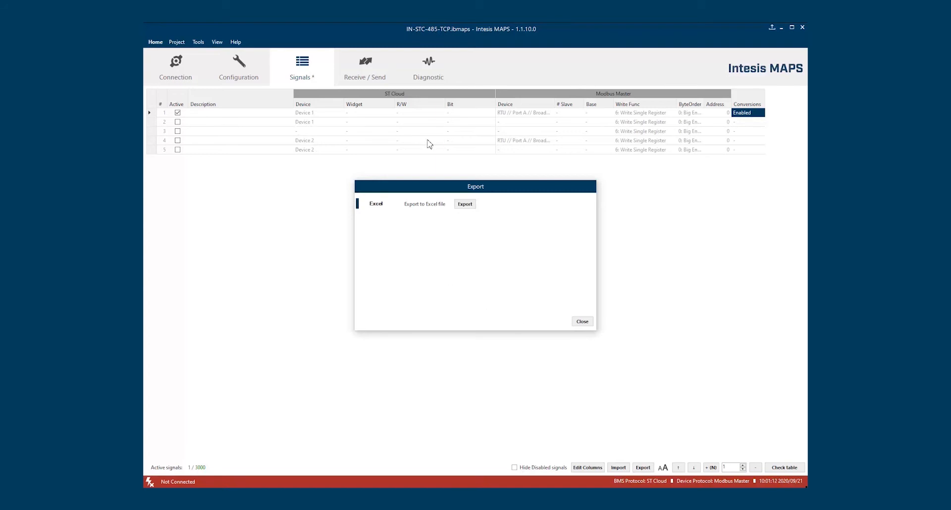
left_click(590, 322)
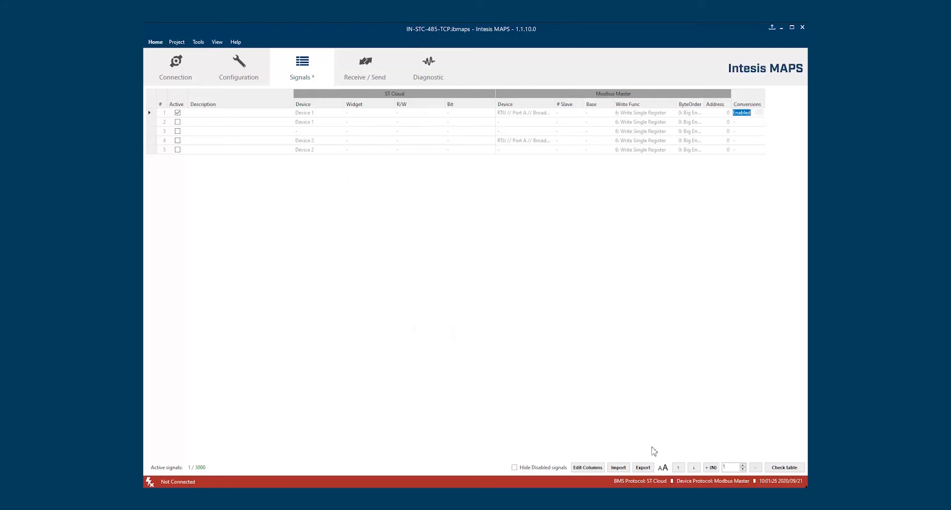
left_click(664, 470)
left_click(665, 469)
Move signal 1 down three places to row 4
left_click(155, 114)
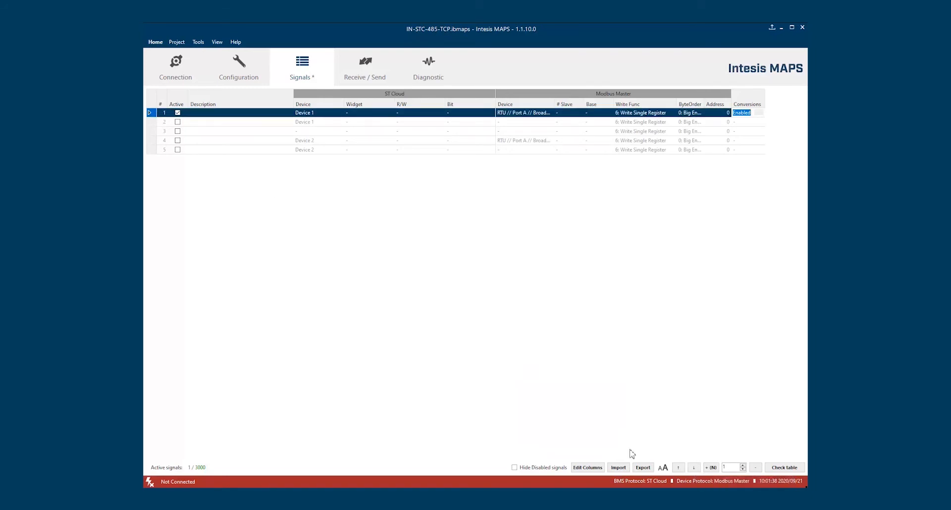
left_click(694, 468)
left_click(695, 467)
left_click(695, 468)
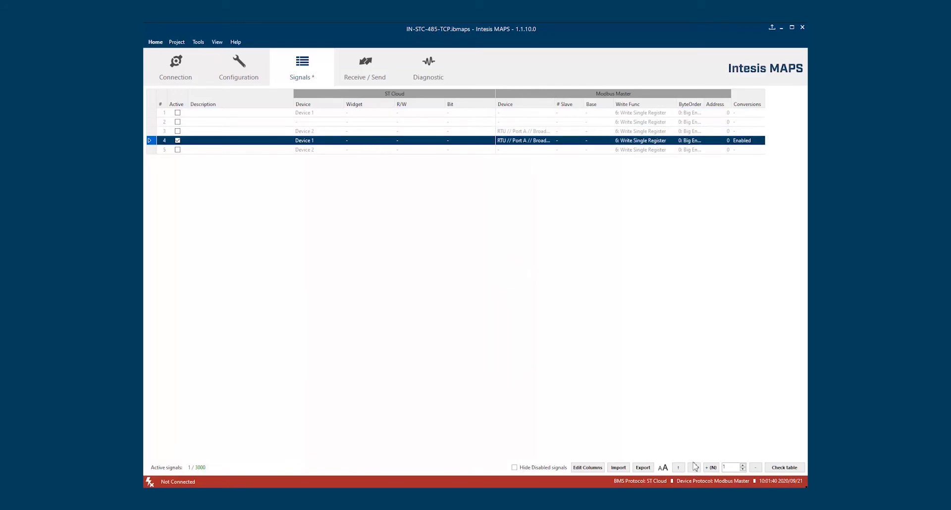
Add 20 new blank signal rows to the table
double_click(734, 468)
type("20")
left_click(712, 468)
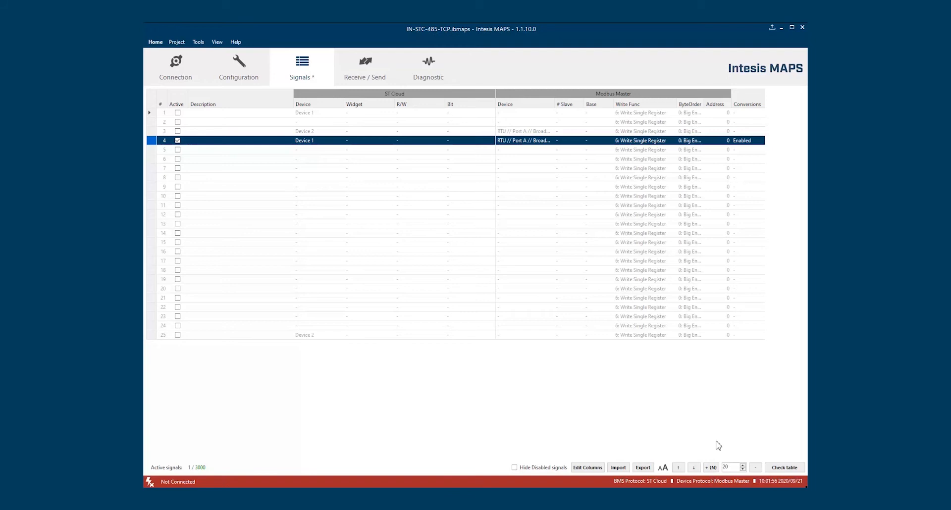
Check the signal table and enter a project password after the missing-password warning
left_click(786, 468)
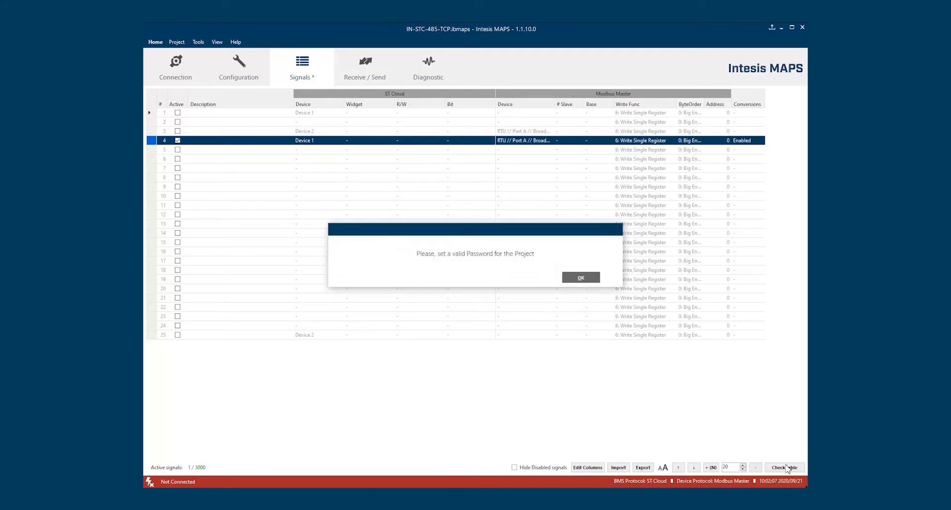
left_click(578, 279)
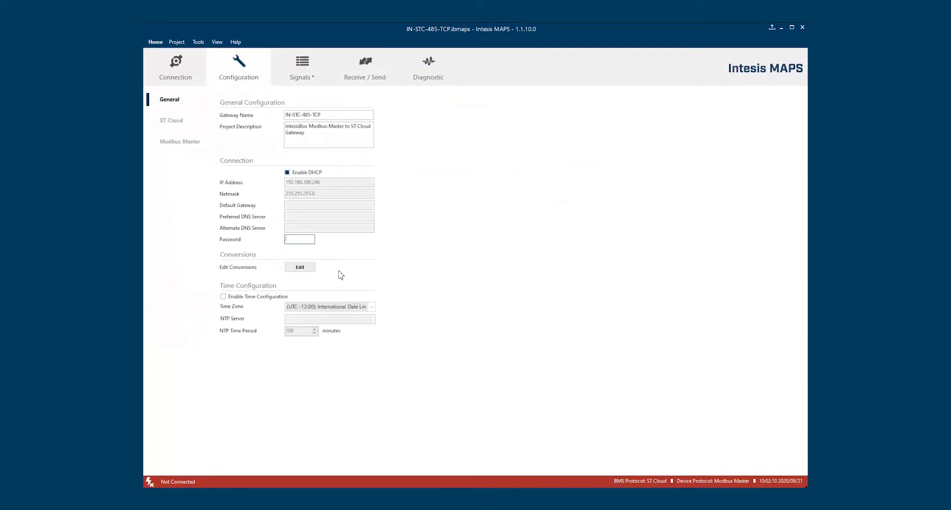
type("admin")
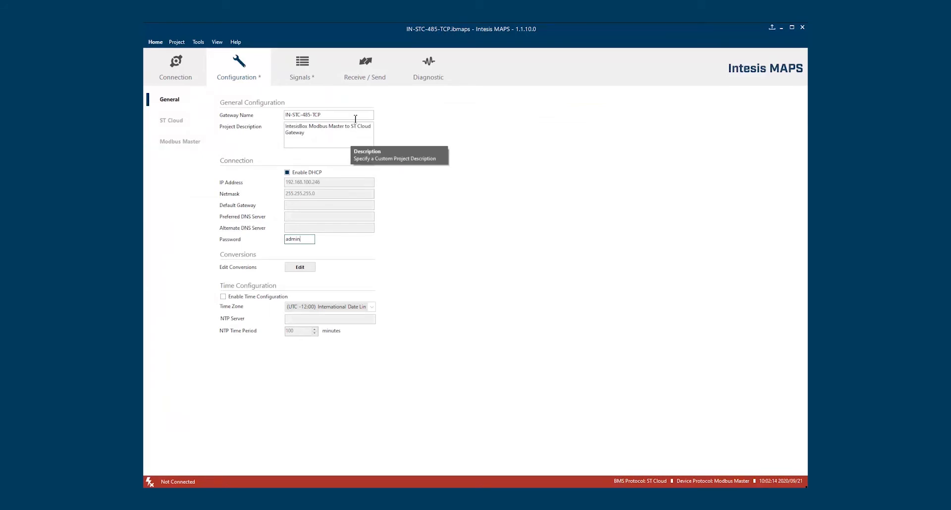
Re-check the signal table, dismiss the no-active-signal warning, and go to Receive / Send
left_click(302, 67)
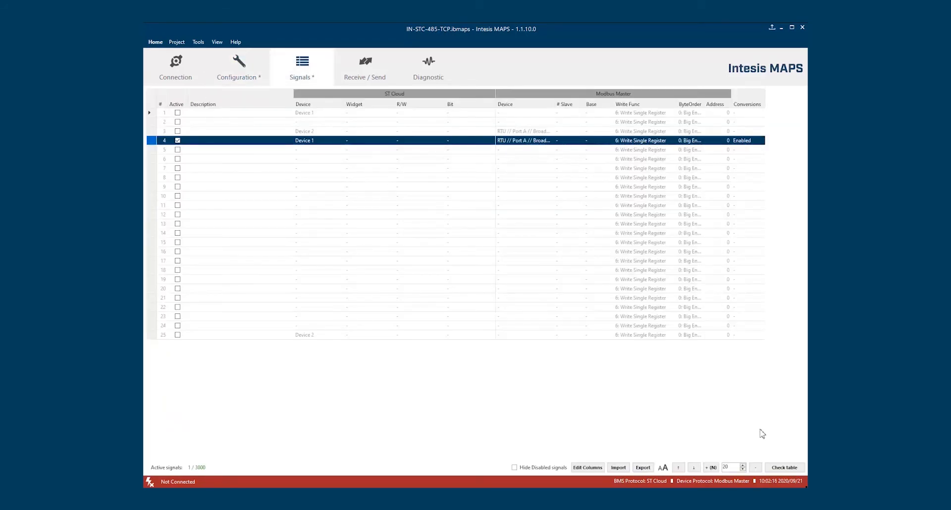
left_click(785, 468)
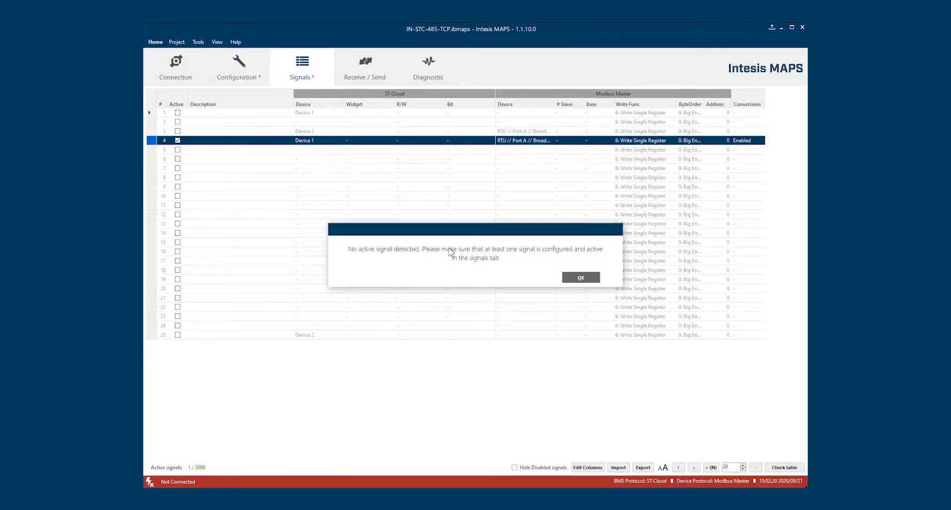
left_click(581, 279)
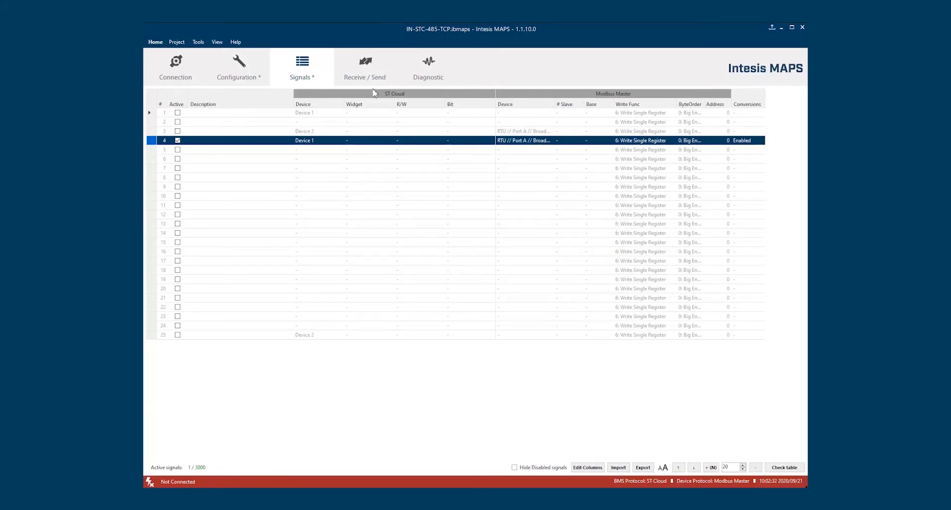
left_click(371, 68)
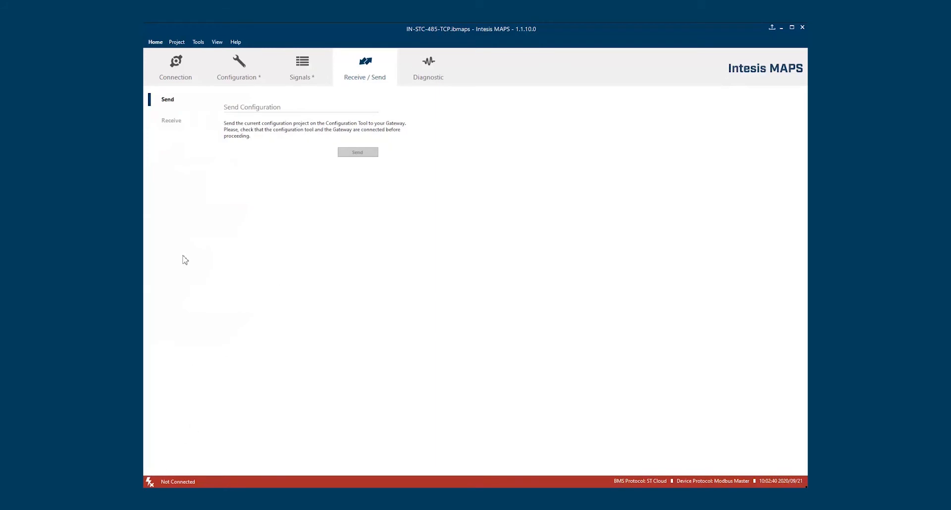
View the Receive configuration page, then switch to the Diagnostic page and its viewers
left_click(174, 122)
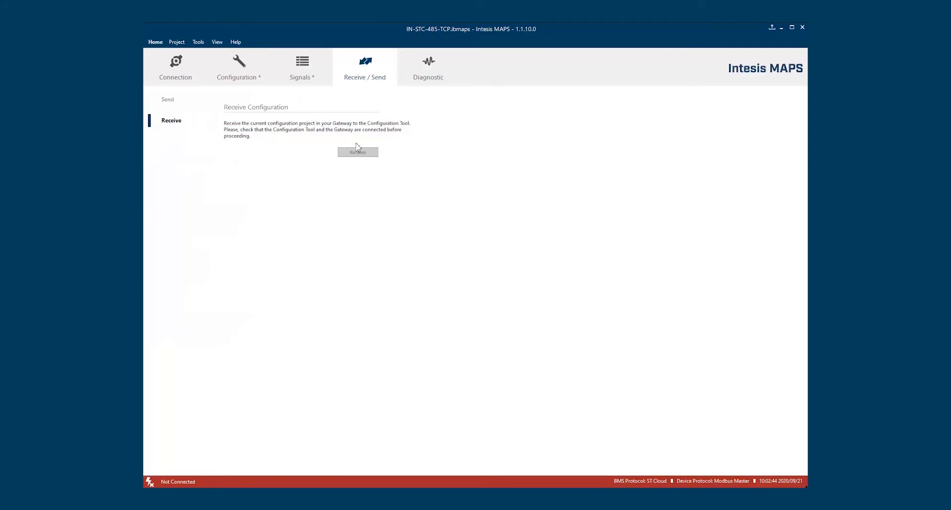
left_click(429, 67)
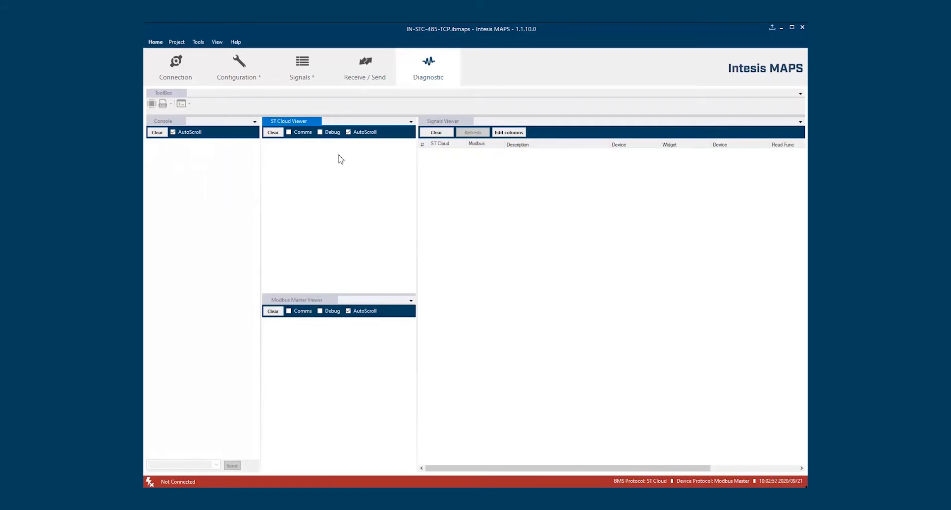
left_click(176, 122)
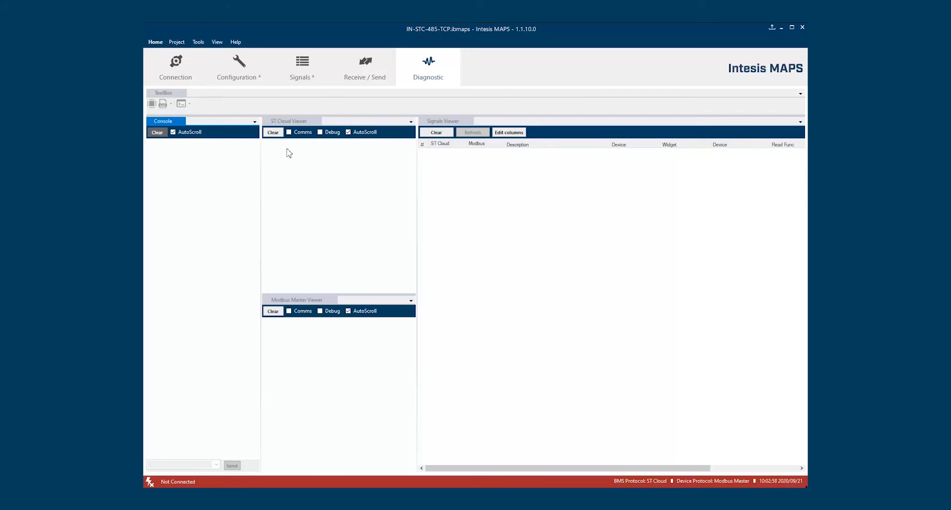
left_click(314, 123)
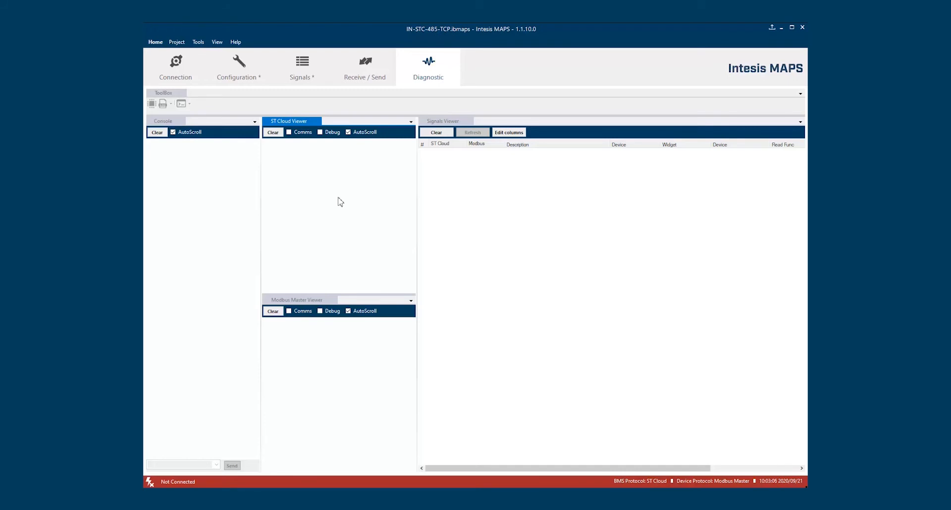
left_click(324, 301)
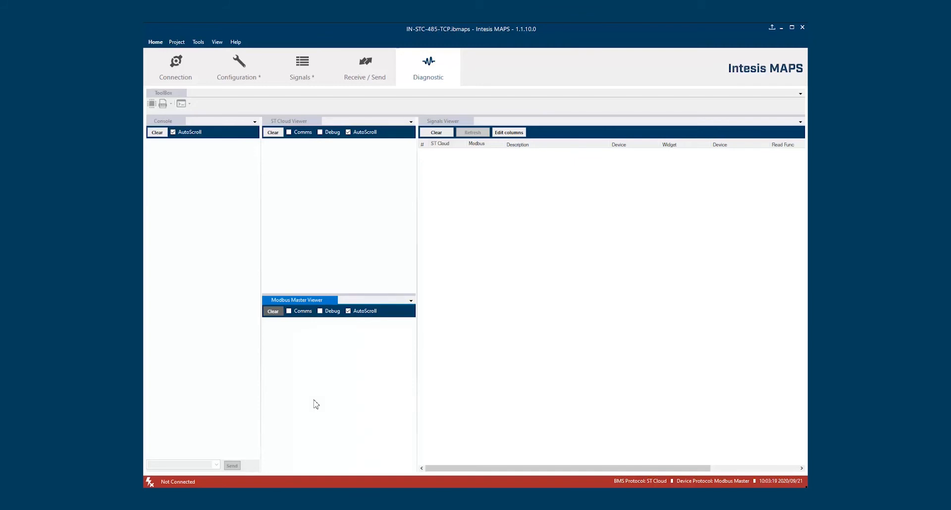
left_click(454, 120)
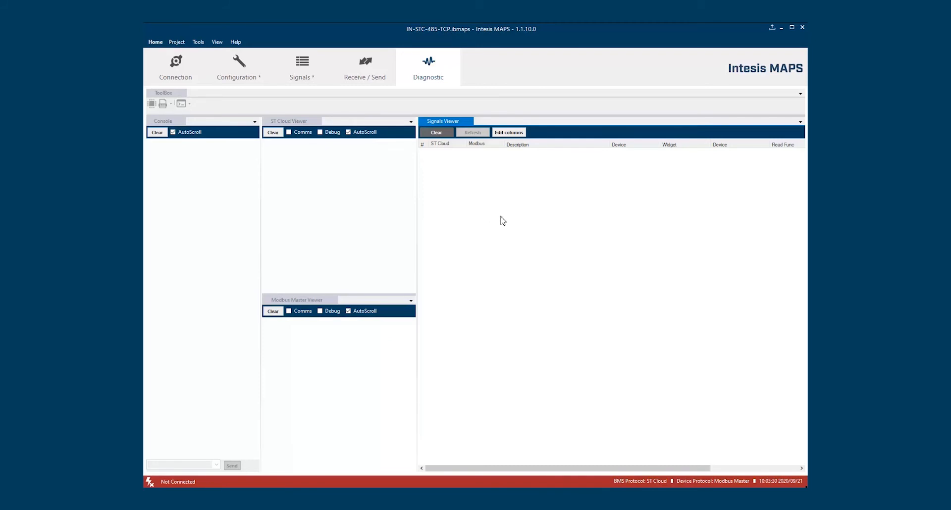
Select IN-STC-485-TCP from Discovered Gateways on the Connection page, filling in 192.168.1.41:23
left_click(172, 70)
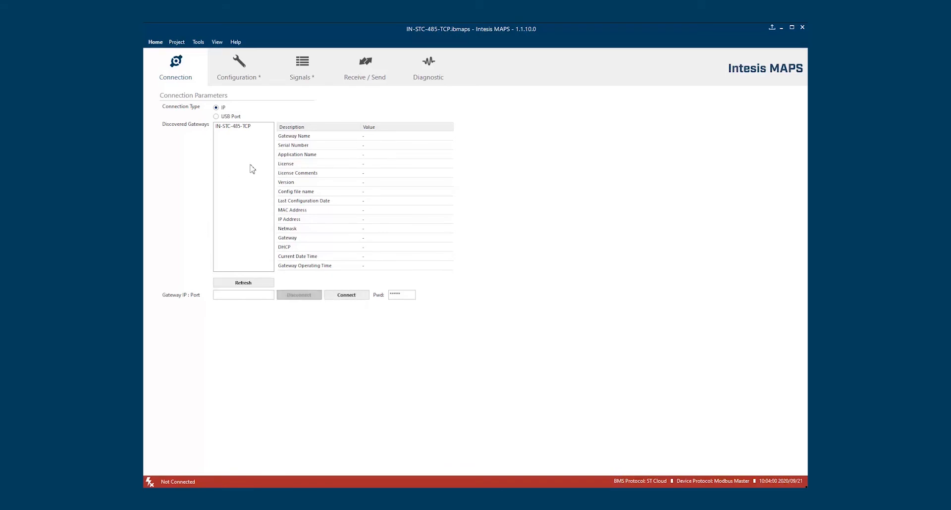
left_click(244, 127)
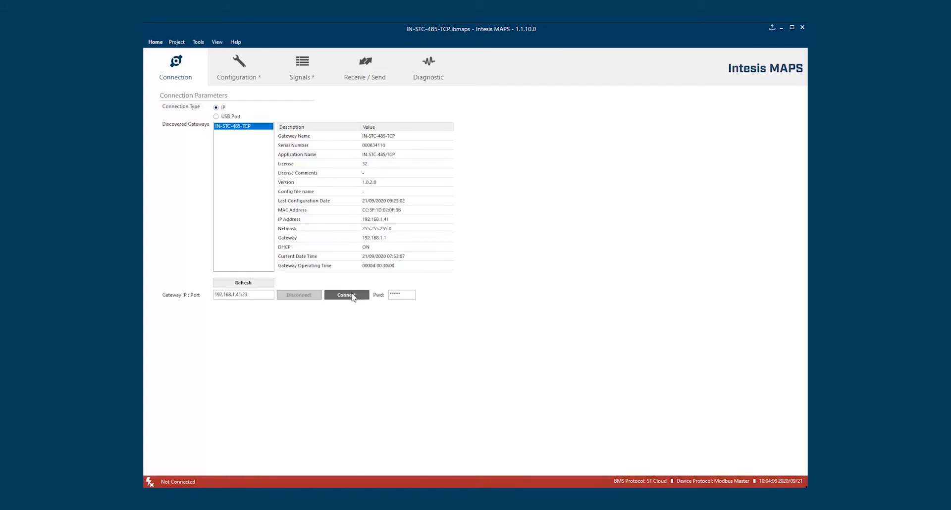
Connect to 192.168.1.41, read the 1.0.4.0 firmware release notes, and choose Later
left_click(353, 296)
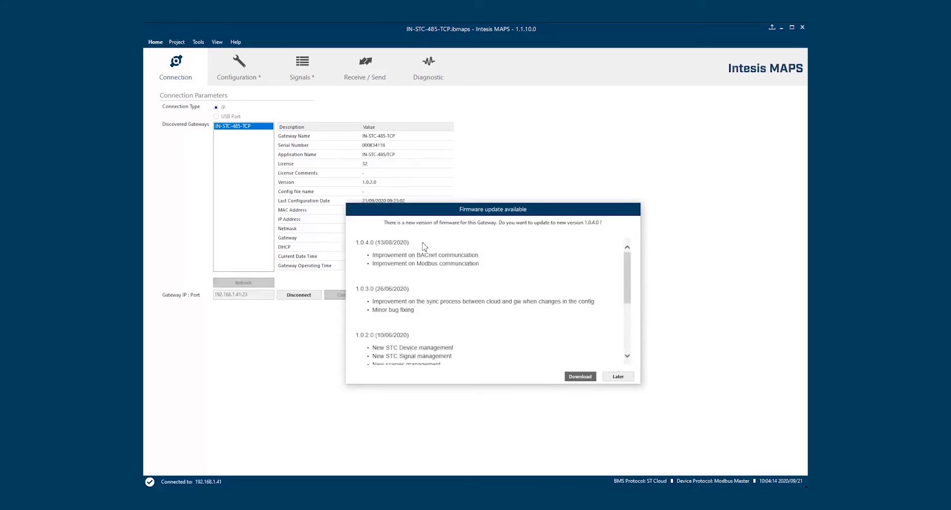
mouse_move(627, 271)
left_mouse_down()
mouse_move(626, 342)
mouse_move(626, 270)
left_mouse_up()
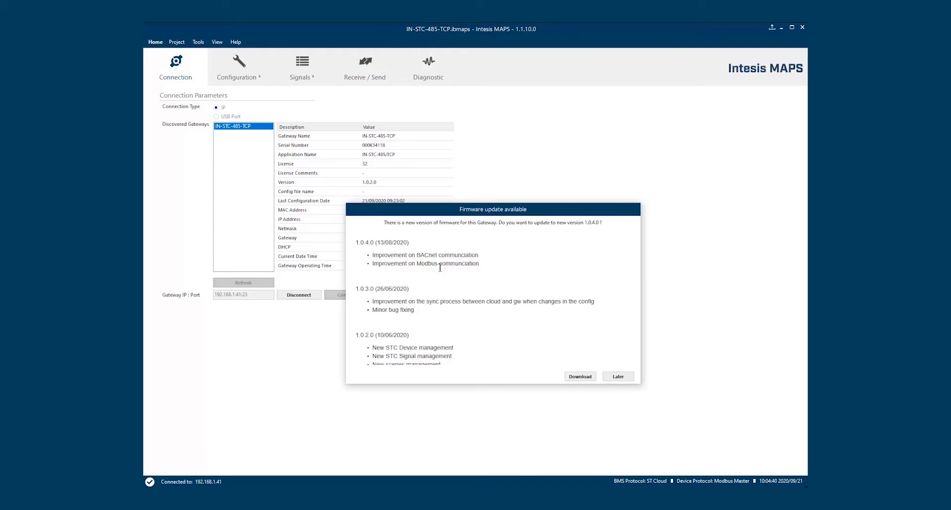
scroll(439, 268, "down", 3)
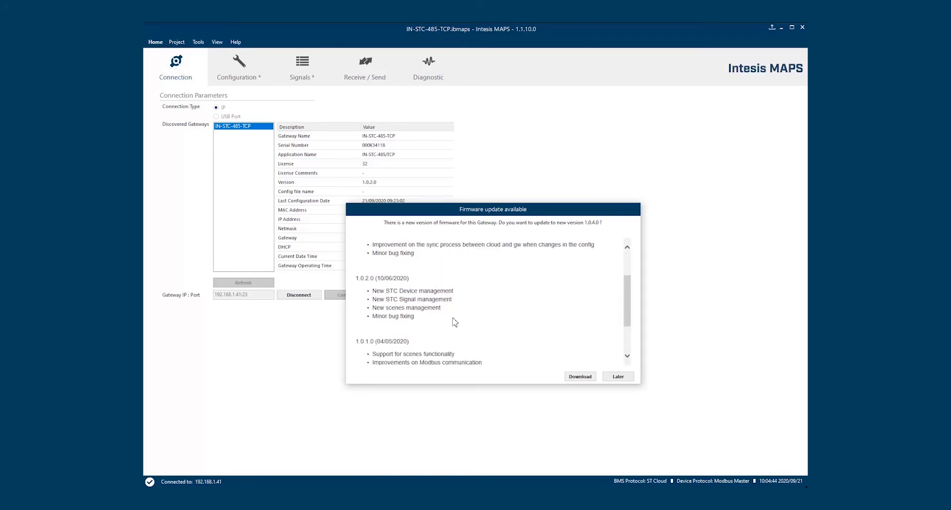
scroll(455, 322, "up", 2)
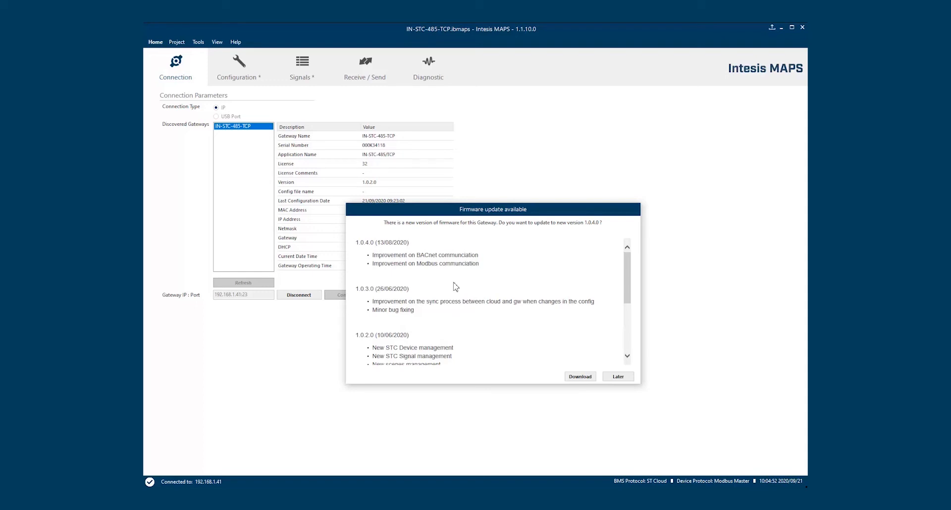
left_click(614, 379)
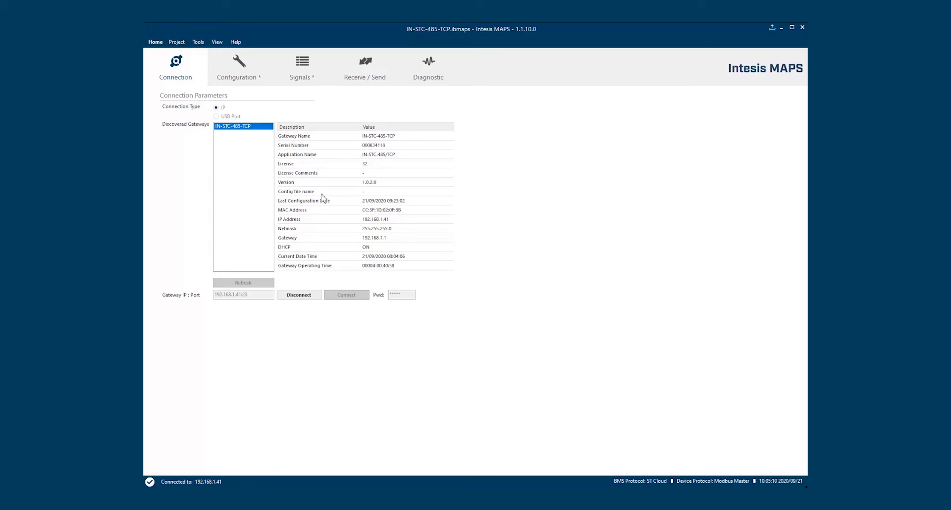
Review the gateway's info report in the Diagnostic console, then disconnect from the gateway
left_click(430, 74)
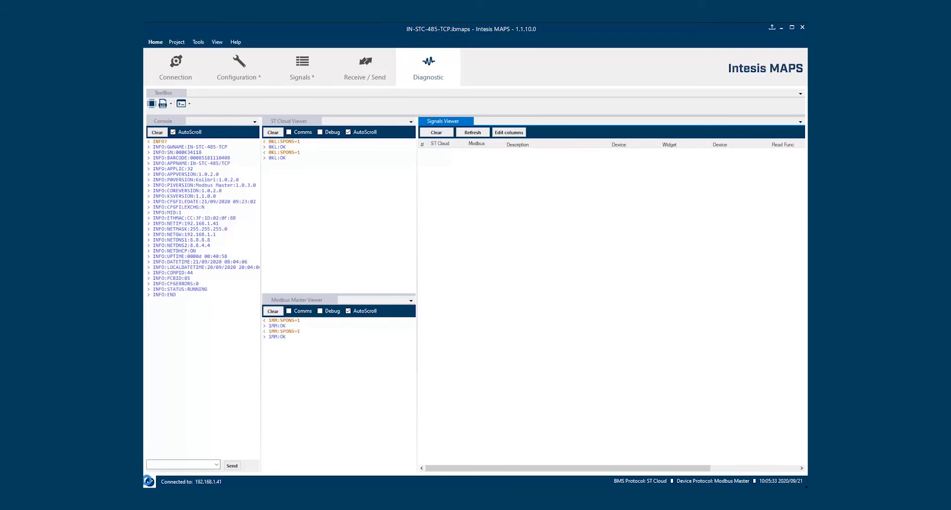
left_click(150, 483)
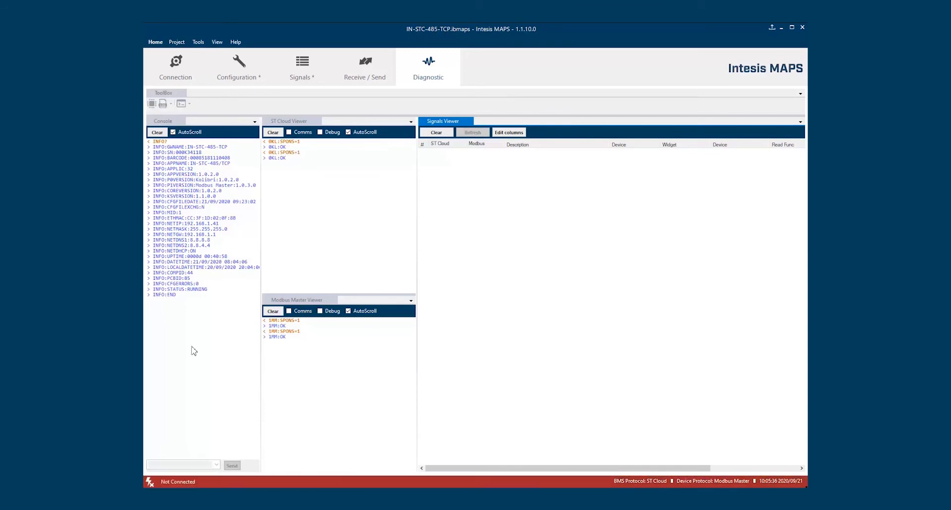
Open the recent IN-STC-485-TCP_Training project without saving the current one
left_click(154, 42)
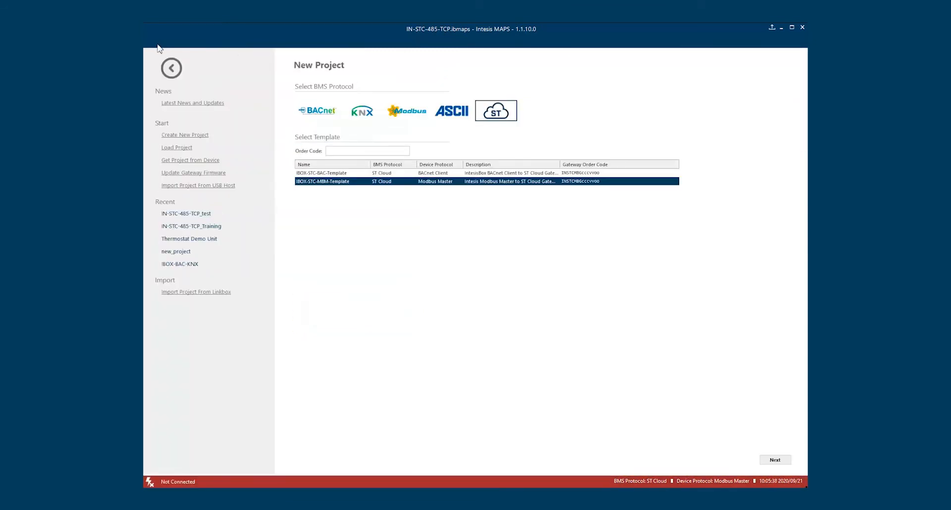
left_click(205, 226)
left_click(542, 279)
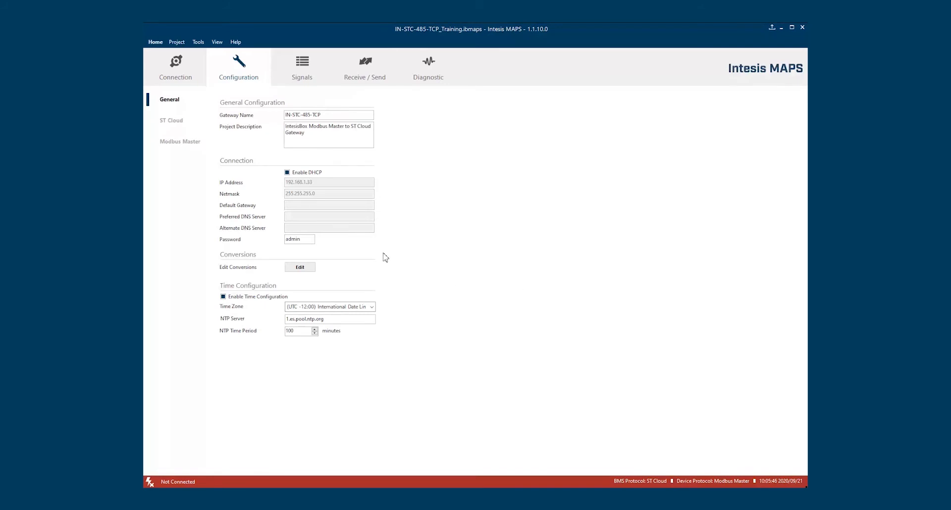
Reconnect to the IN-STC-485-TCP gateway, postponing the firmware update
left_click(175, 65)
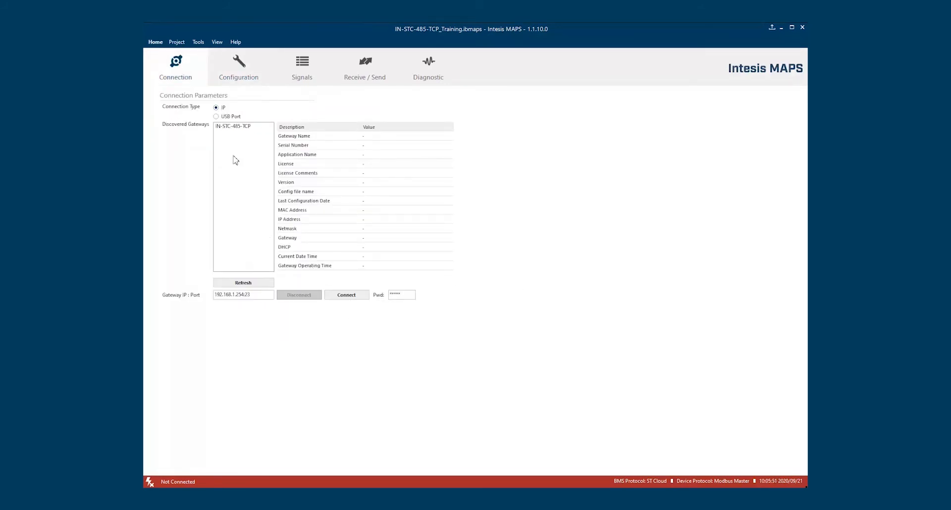
left_click(236, 127)
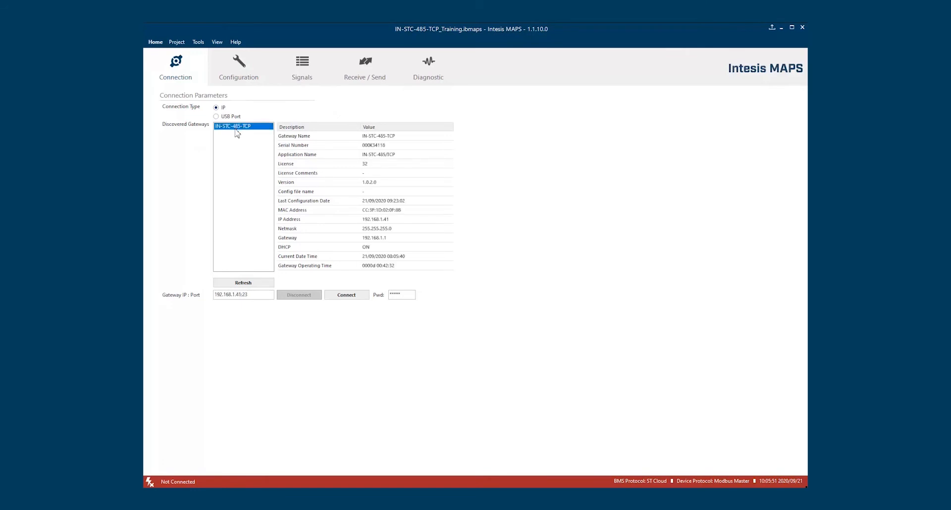
left_click(347, 296)
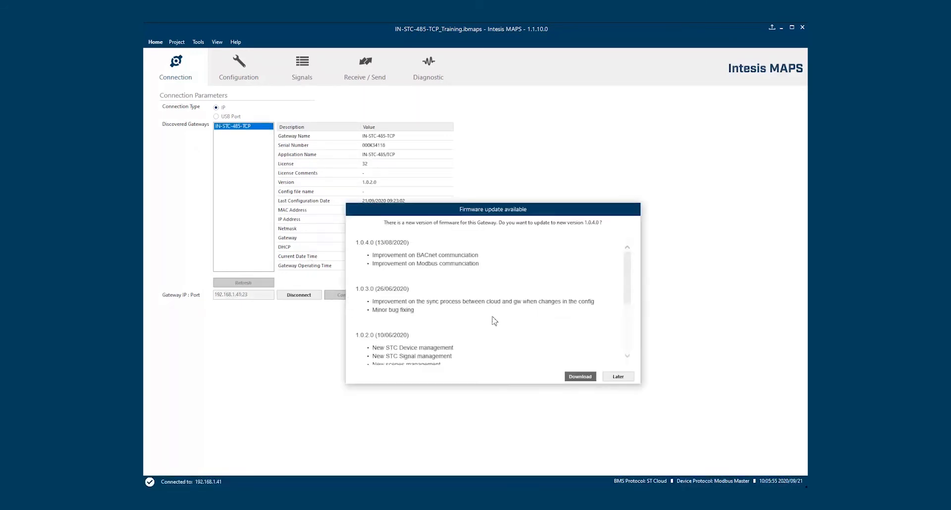
left_click(620, 380)
Browse Configuration, Signals and Send/Receive pages, ending on the Diagnostic page
left_click(236, 74)
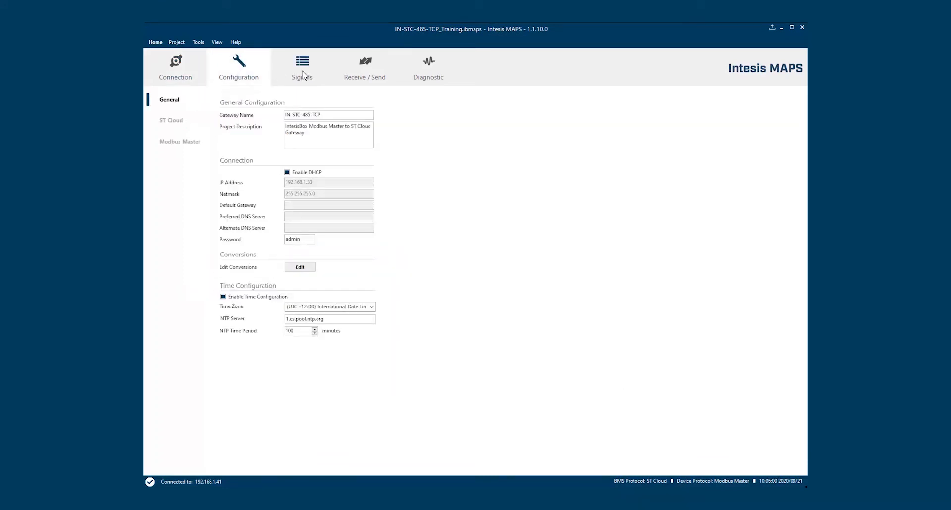
left_click(305, 75)
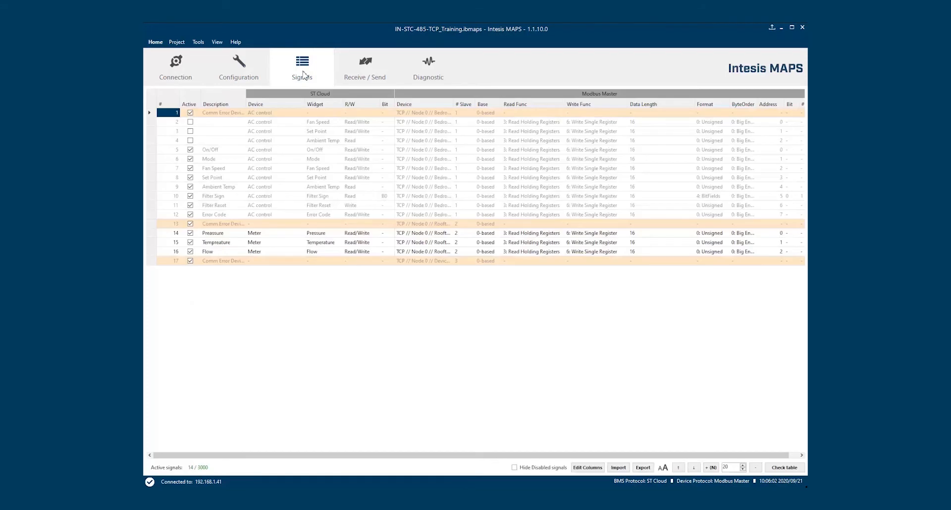
left_click(364, 63)
left_click(430, 73)
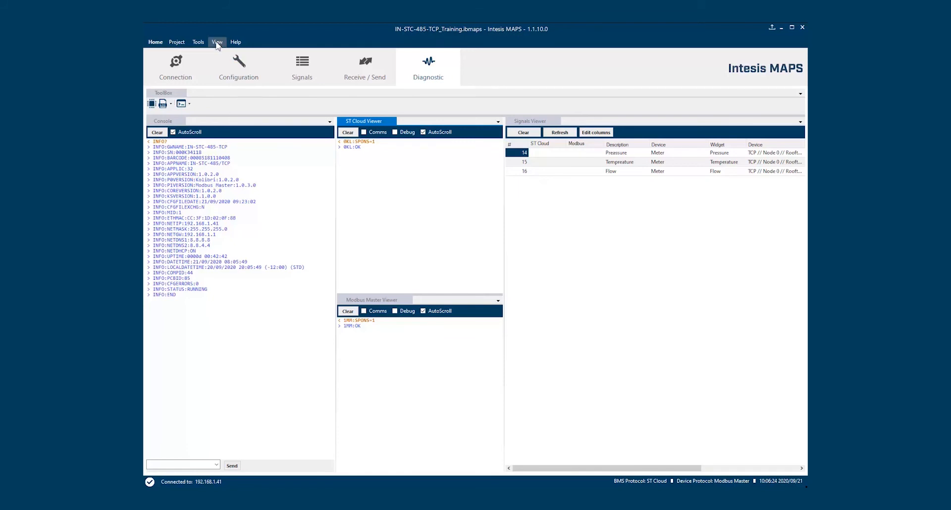
Apply diagnostic Layout 5: signals viewer across the top, three logs below
left_click(217, 42)
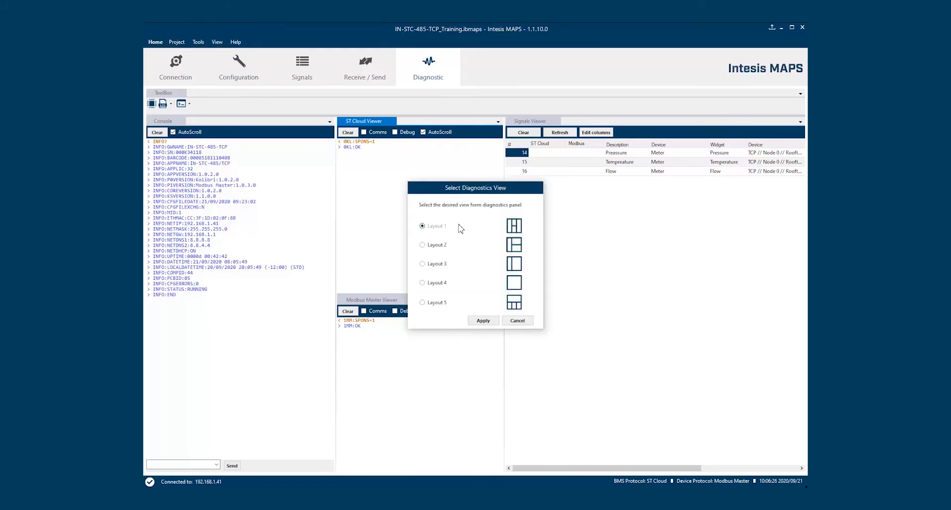
left_click(527, 323)
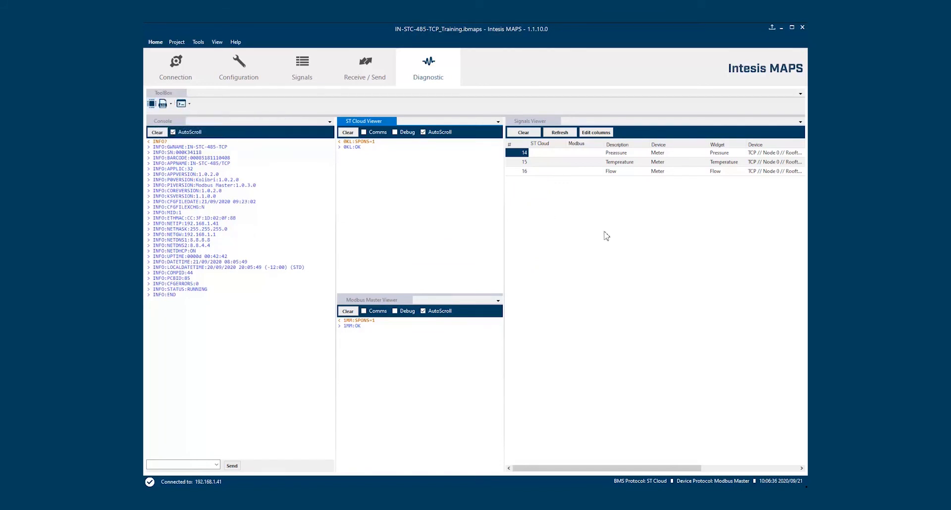
left_click(218, 43)
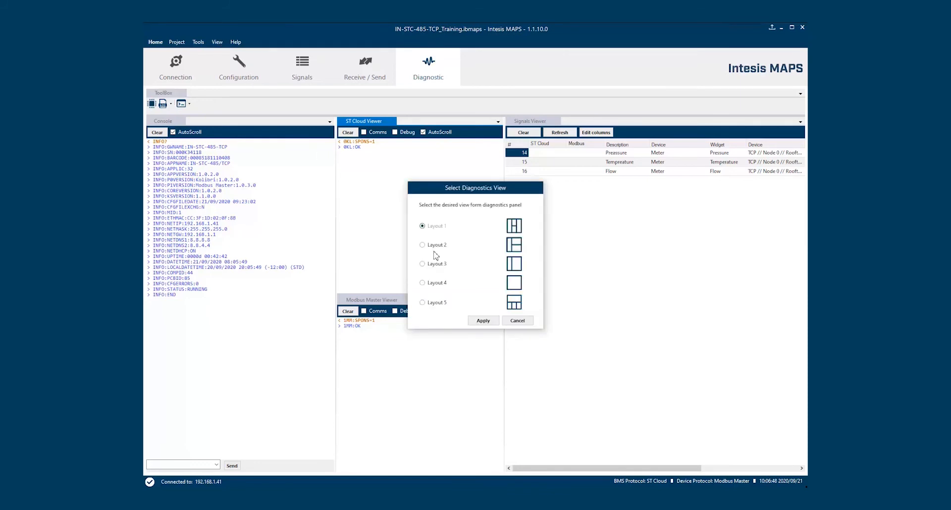
left_click(437, 303)
left_click(483, 320)
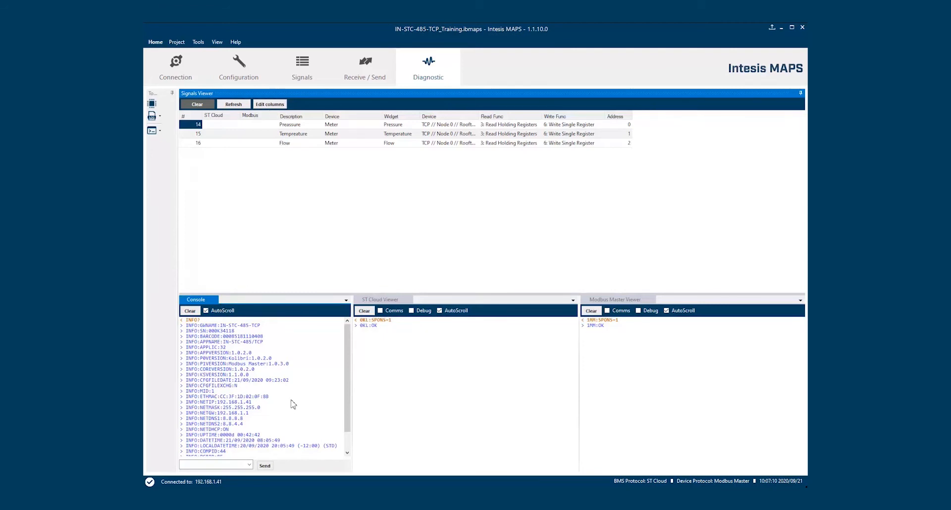
Send the INFO? command from the console to request fresh gateway information
scroll(293, 405, "down", 1)
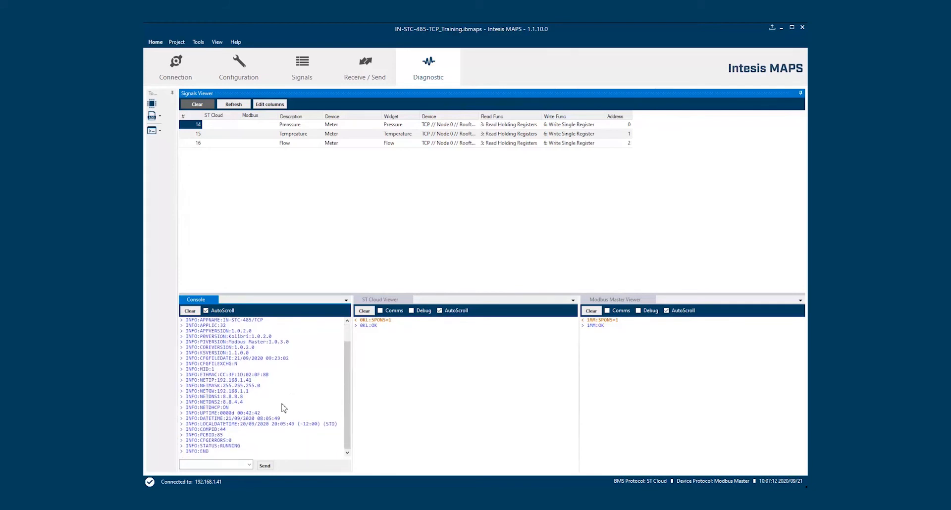
scroll(284, 408, "up", 1)
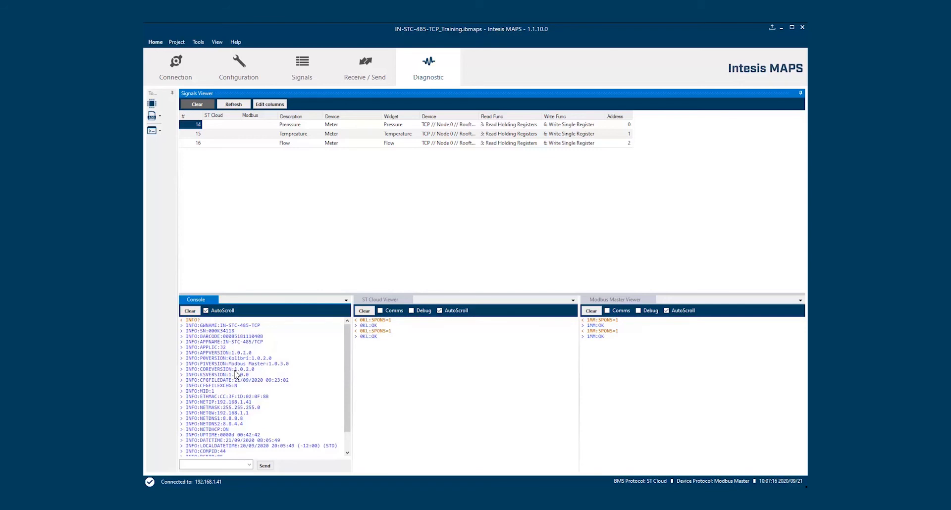
scroll(304, 353, "down", 1)
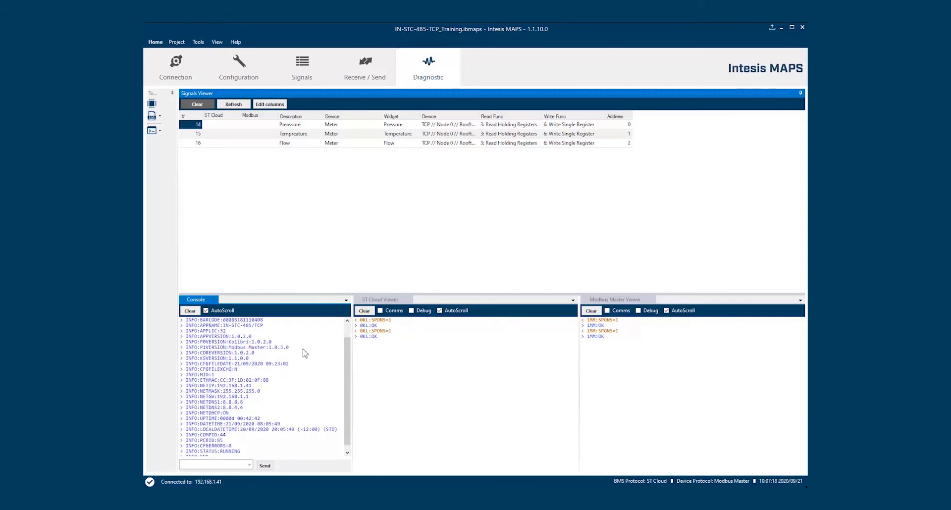
scroll(305, 353, "down", 1)
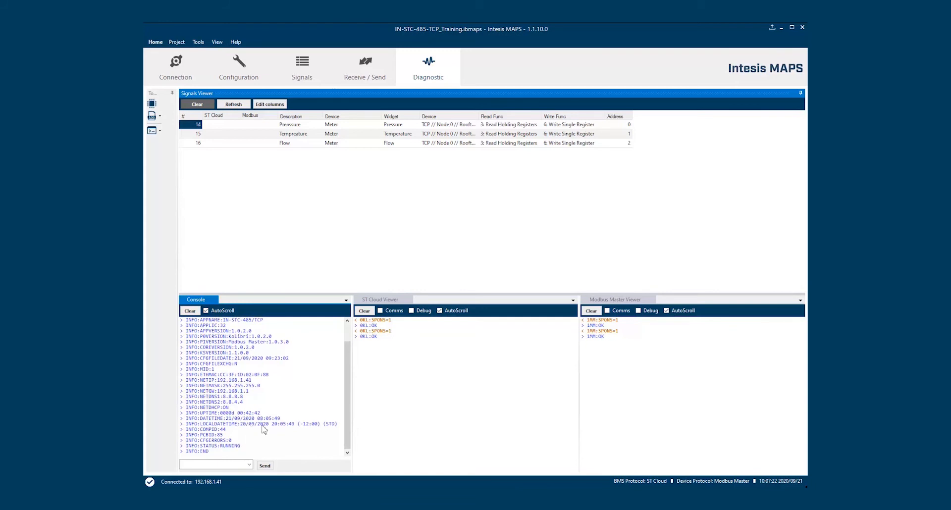
left_click(249, 465)
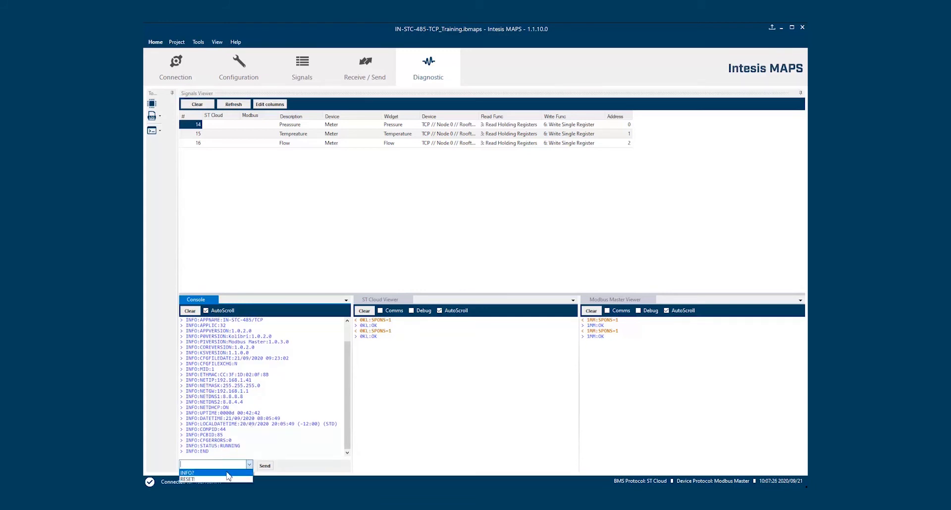
left_click(228, 474)
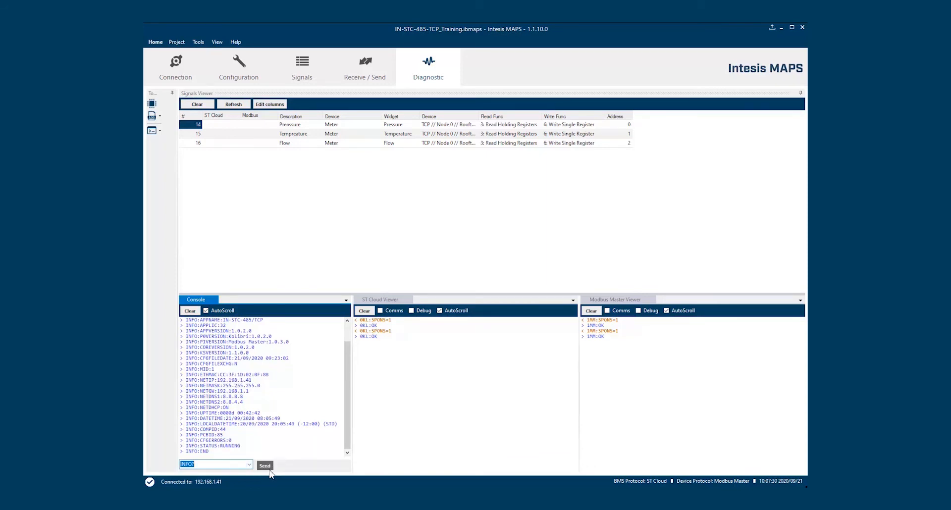
left_click(264, 468)
Review the INFO report showing uptime 00:44:19 and clear the console command entry
scroll(255, 409, "up", 9)
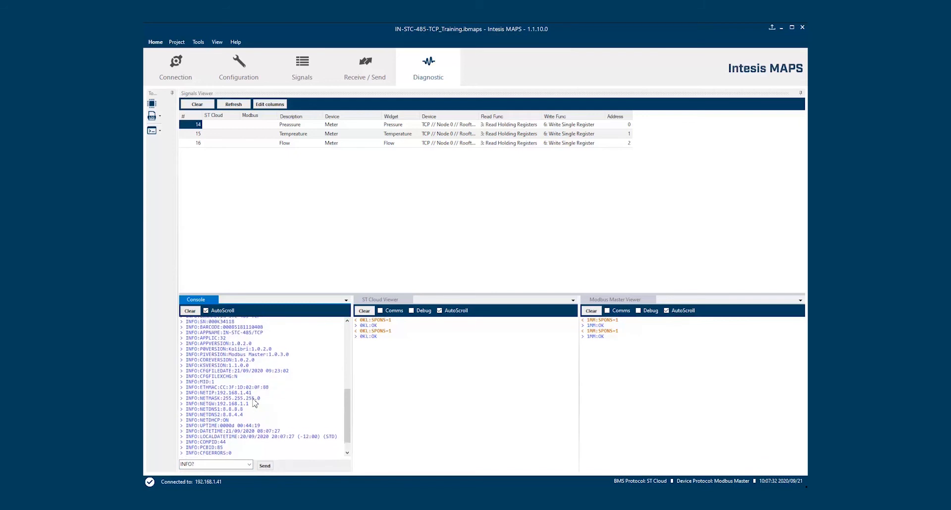
scroll(224, 411, "down", 2)
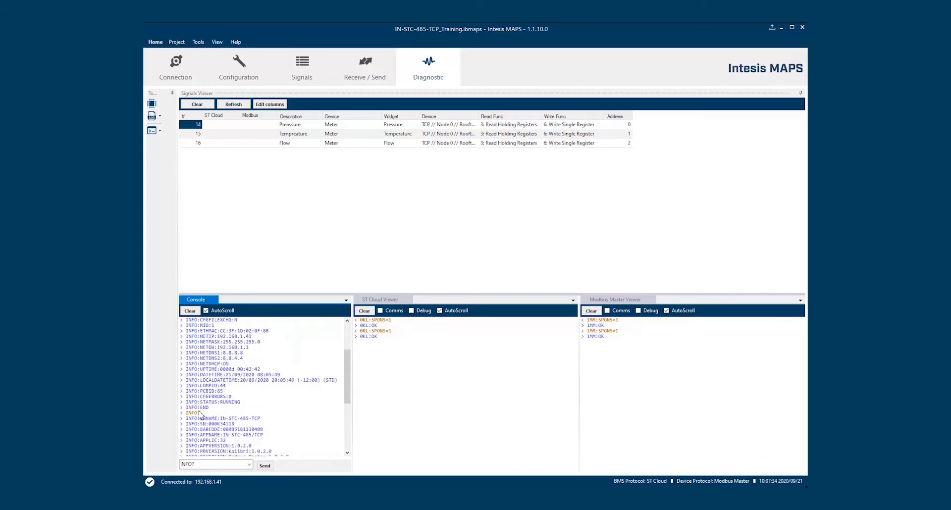
left_click(200, 413)
scroll(263, 401, "down", 1)
scroll(263, 402, "down", 6)
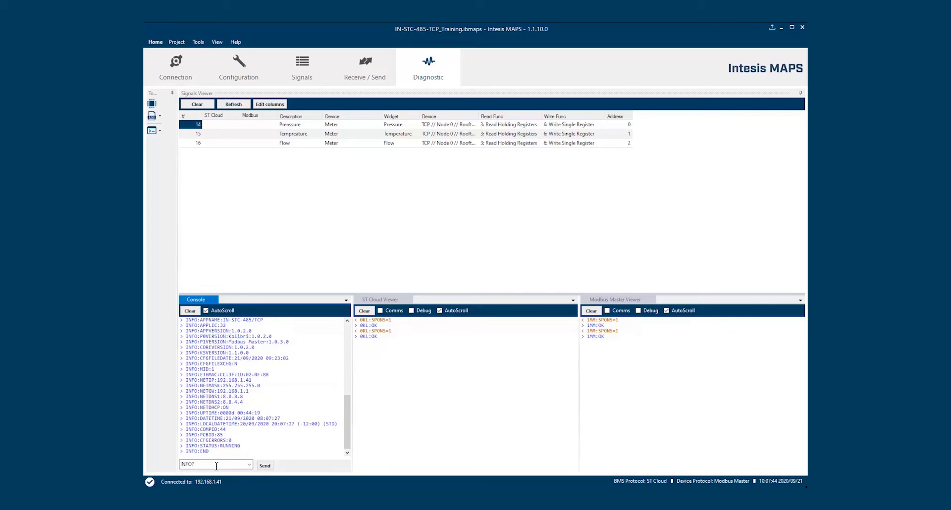
double_click(220, 465)
key("BackSpace")
left_click(434, 300)
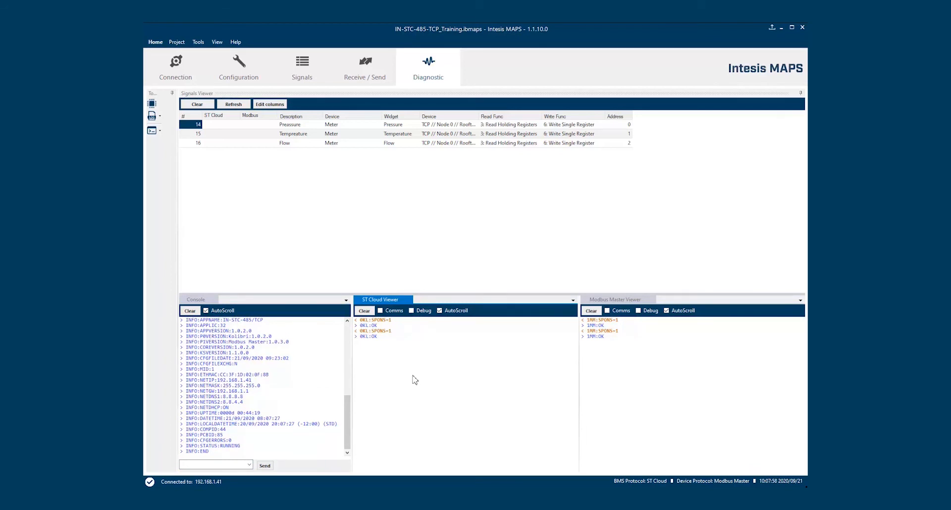
Clear the console, enable ST Cloud comms logging, and clear and enable Modbus Master comms logging
left_click(190, 311)
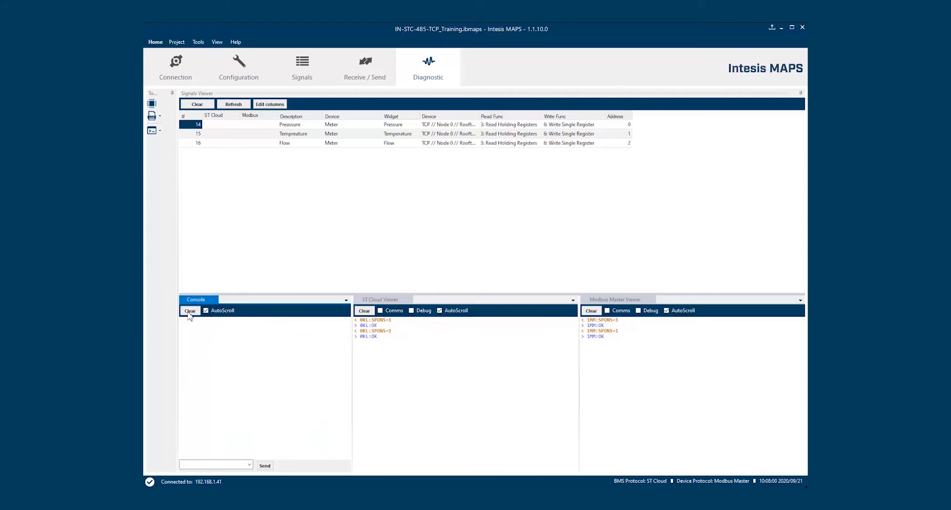
left_click(380, 311)
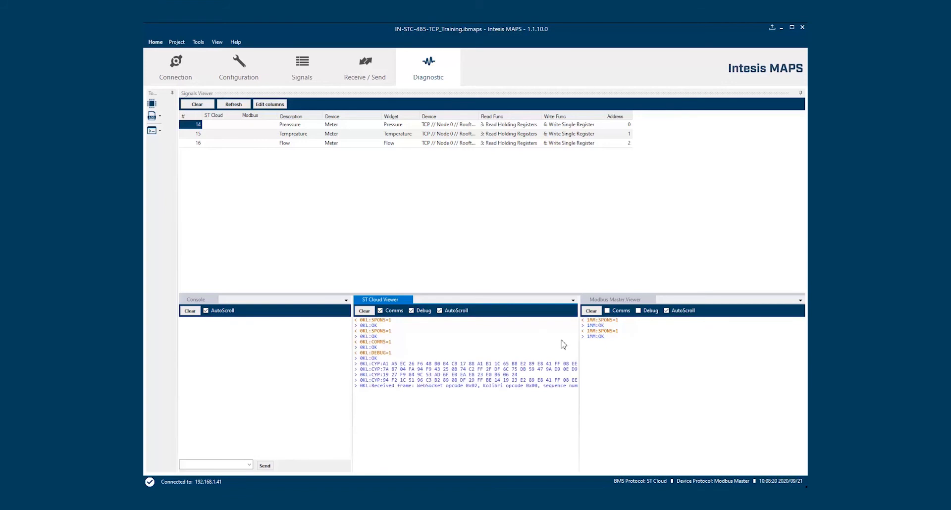
left_click(636, 306)
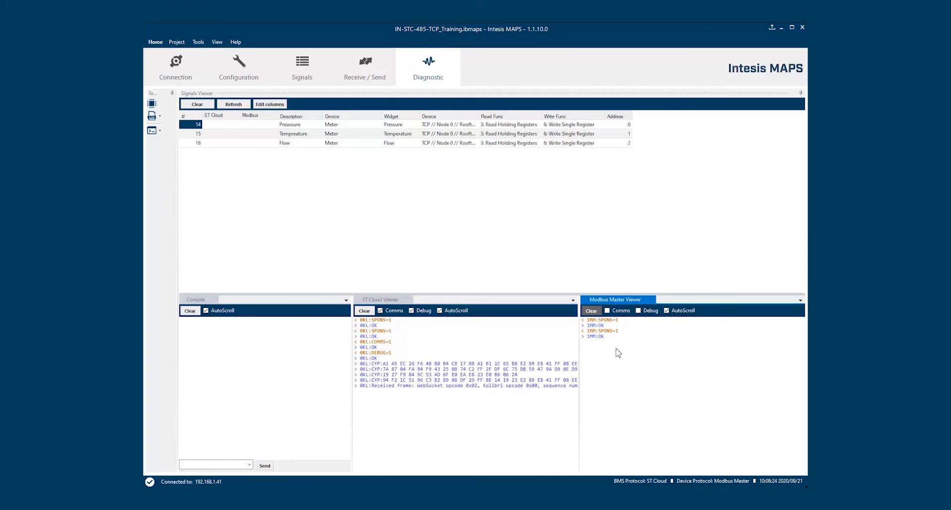
left_click(597, 313)
left_click(608, 311)
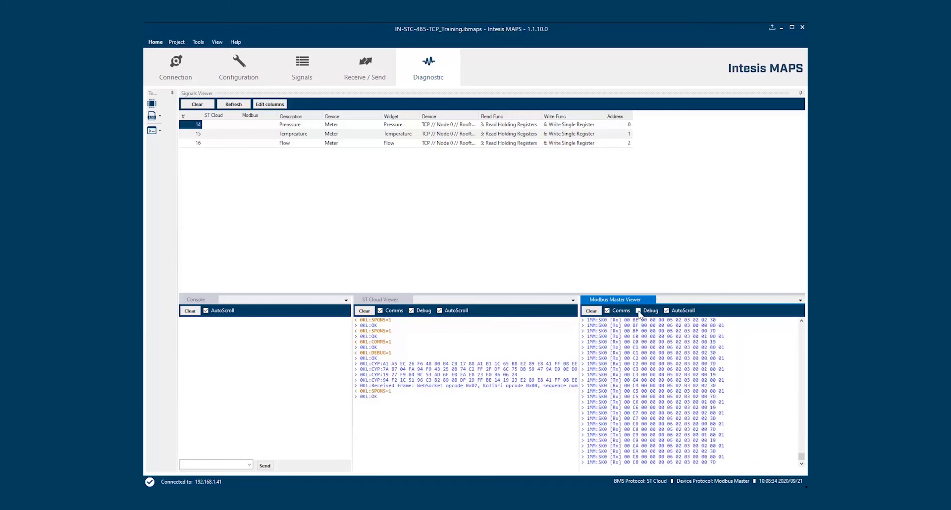
Enable Debug in the Modbus Master Viewer to show decoded Slv:2 Func:3 lines
left_click(638, 311)
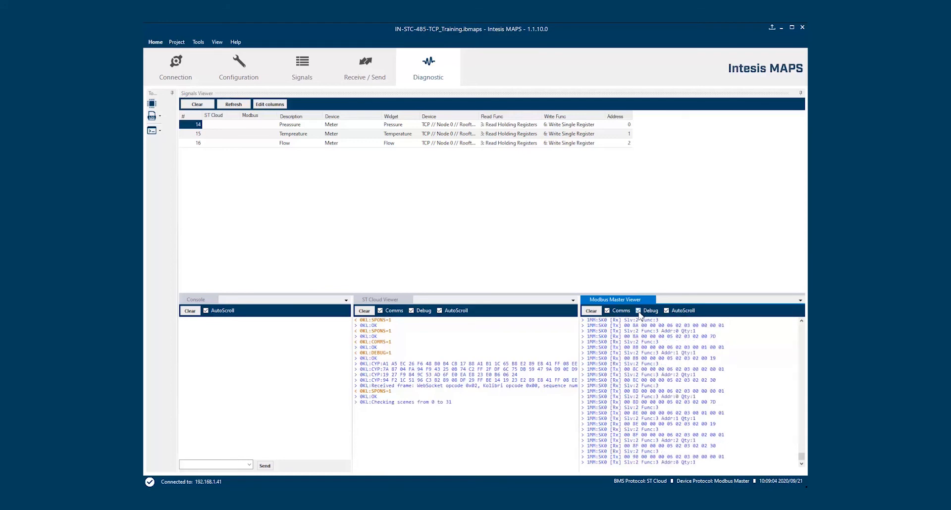
Inspect the right-click options of the Modbus, console and ST Cloud logs
right_click(732, 372)
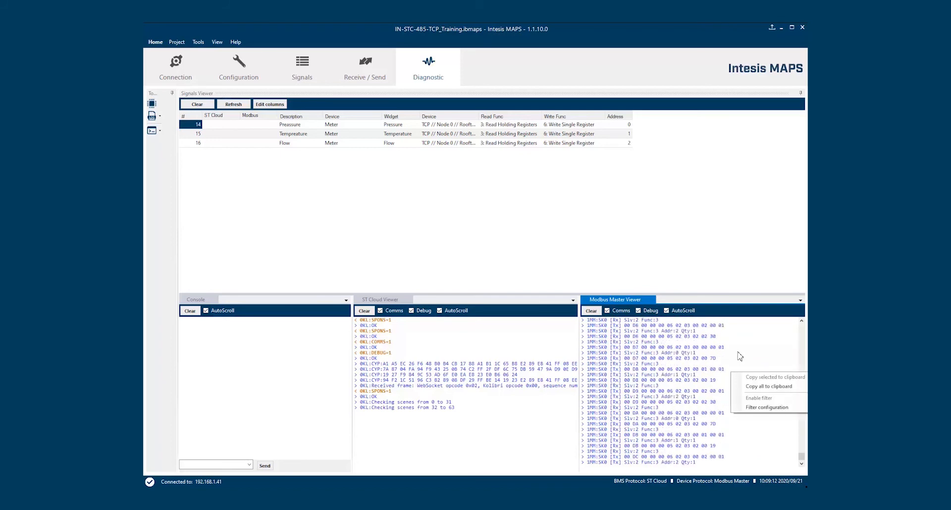
right_click(282, 371)
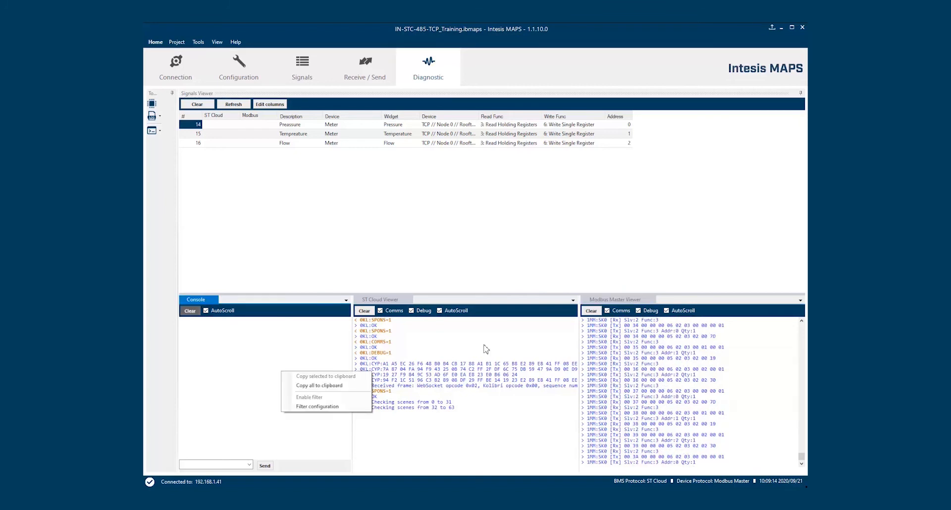
right_click(485, 346)
right_click(753, 353)
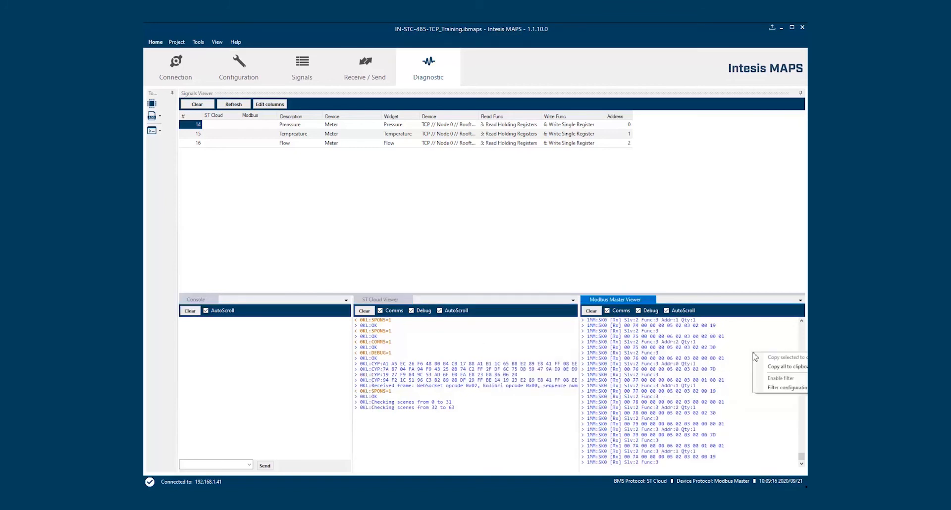
Set a plain-text 'Func:3' filter on the Modbus Master log and enable it
left_click(779, 389)
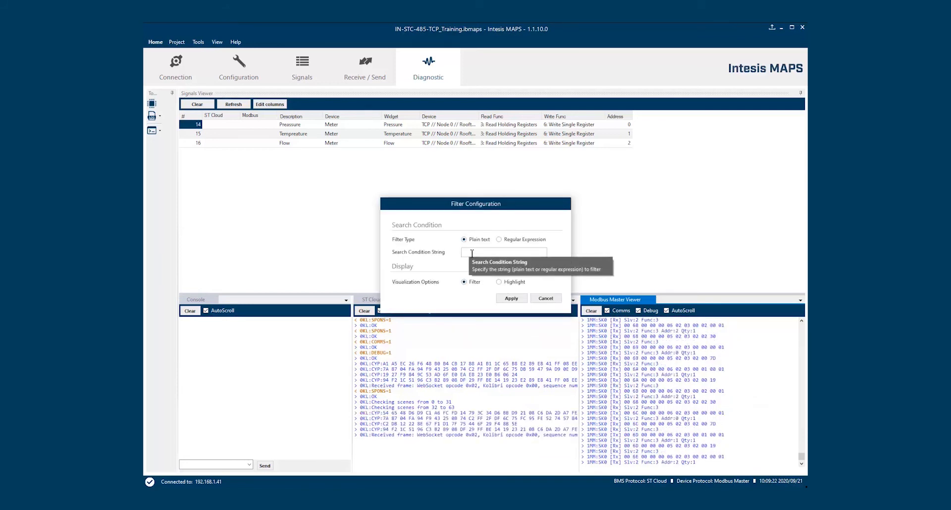
left_click(505, 240)
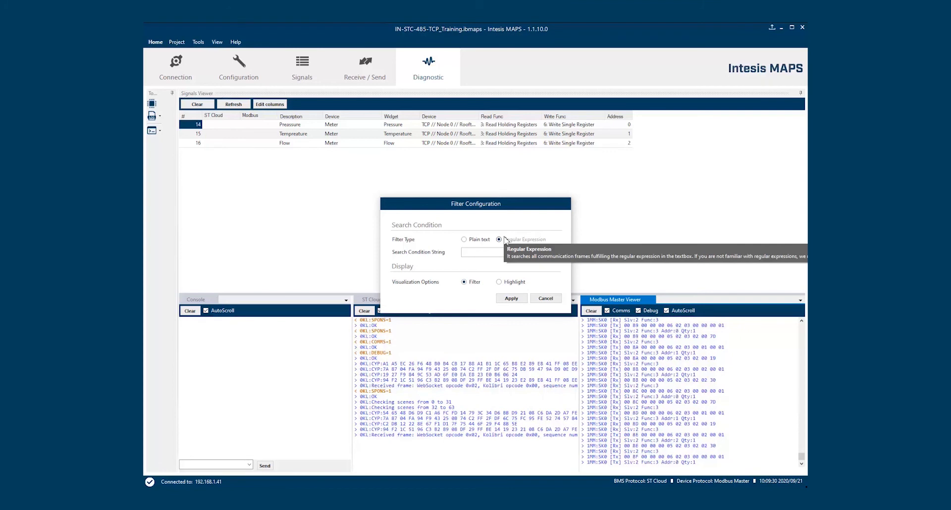
left_click(465, 240)
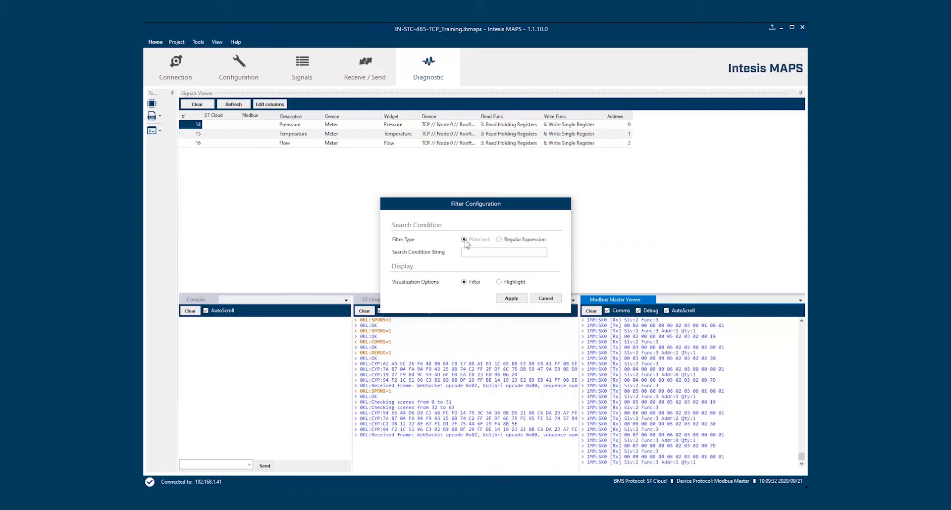
left_click(481, 252)
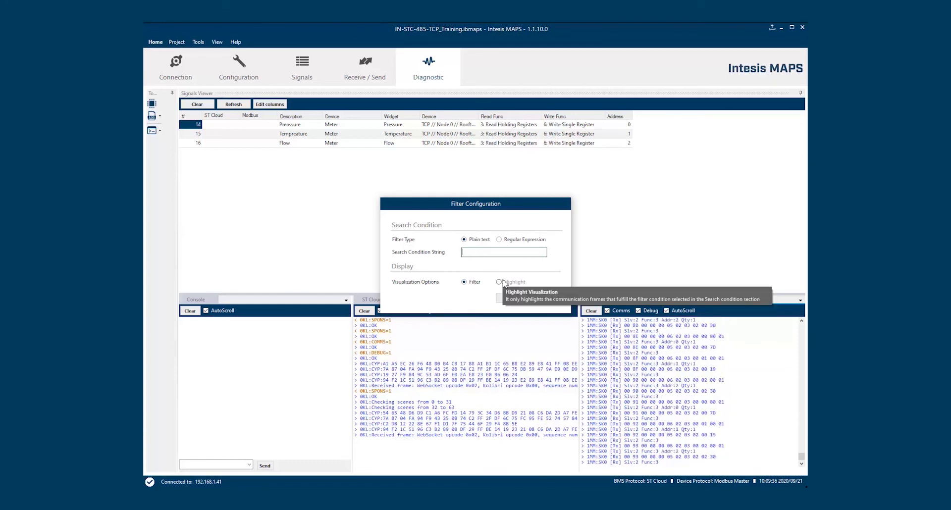
type("Func")
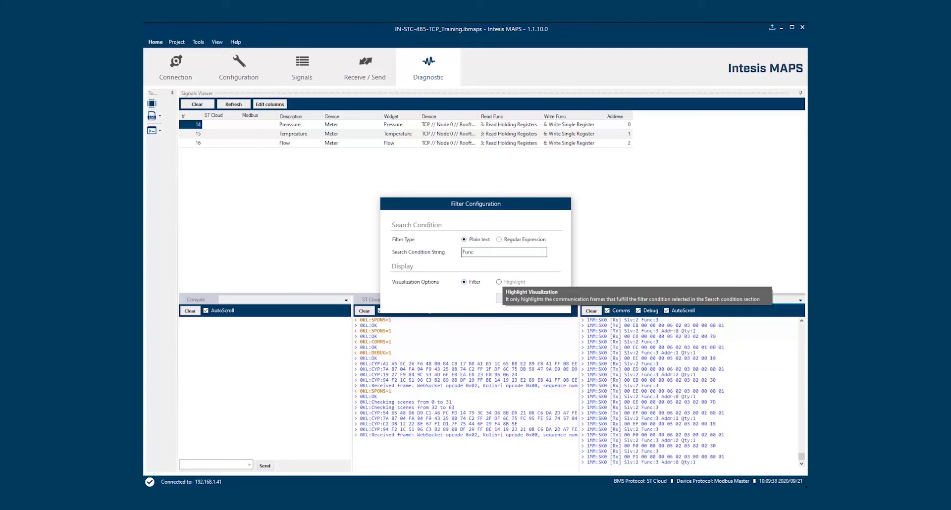
type(":3")
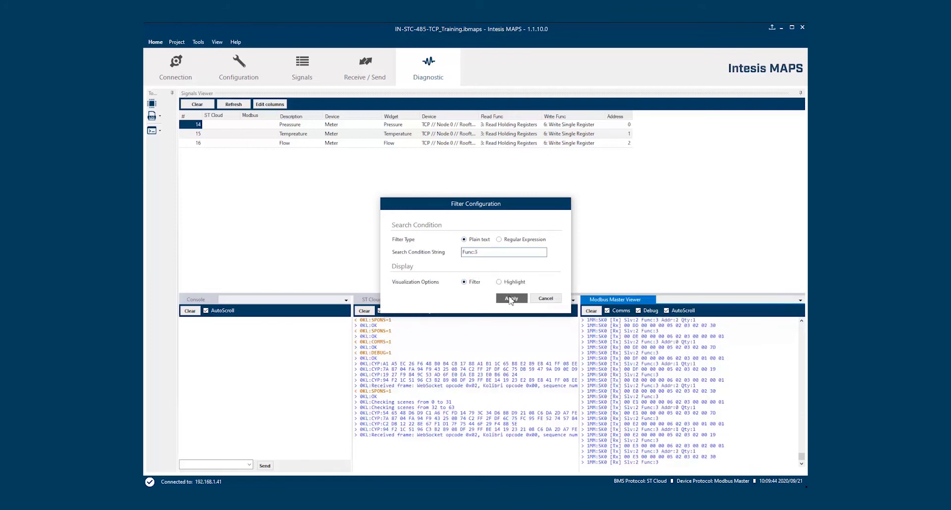
left_click(512, 299)
right_click(744, 357)
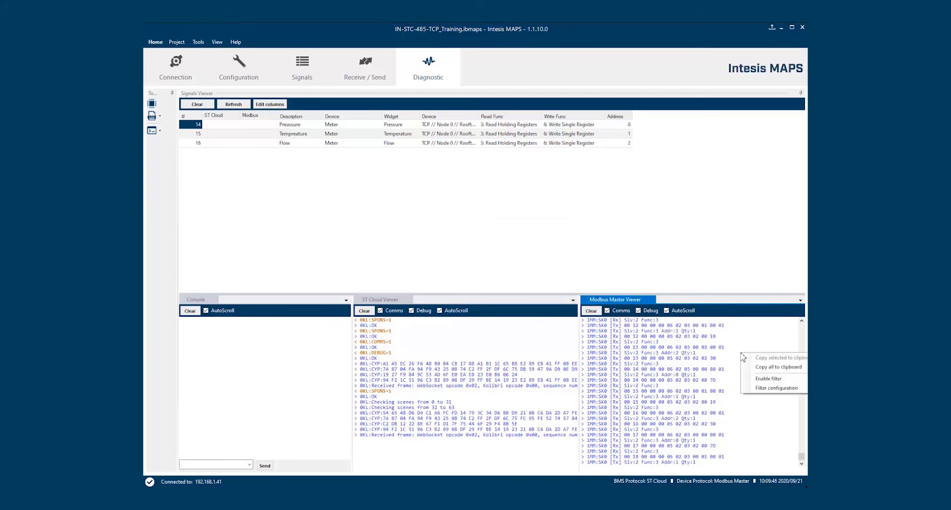
left_click(761, 380)
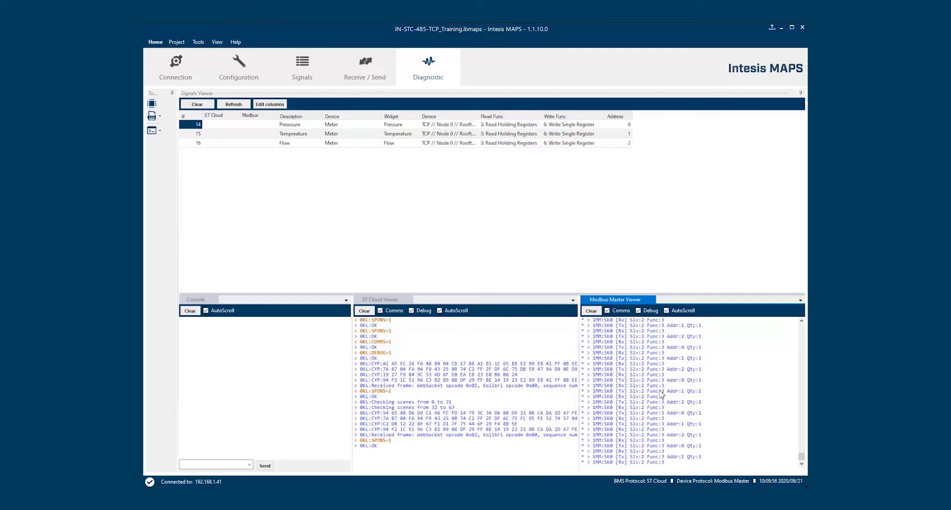
Switch the Func:3 filter to yellow highlighting, then turn the filter off
right_click(729, 382)
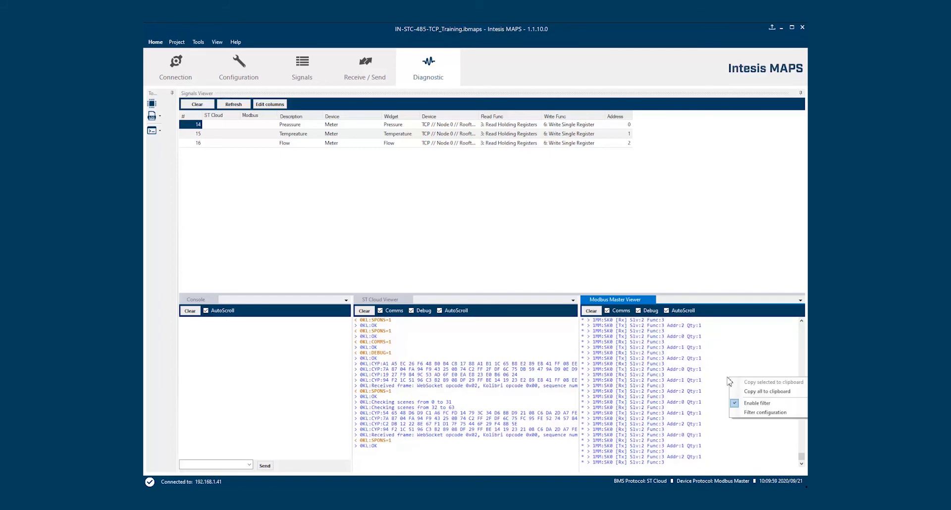
left_click(758, 413)
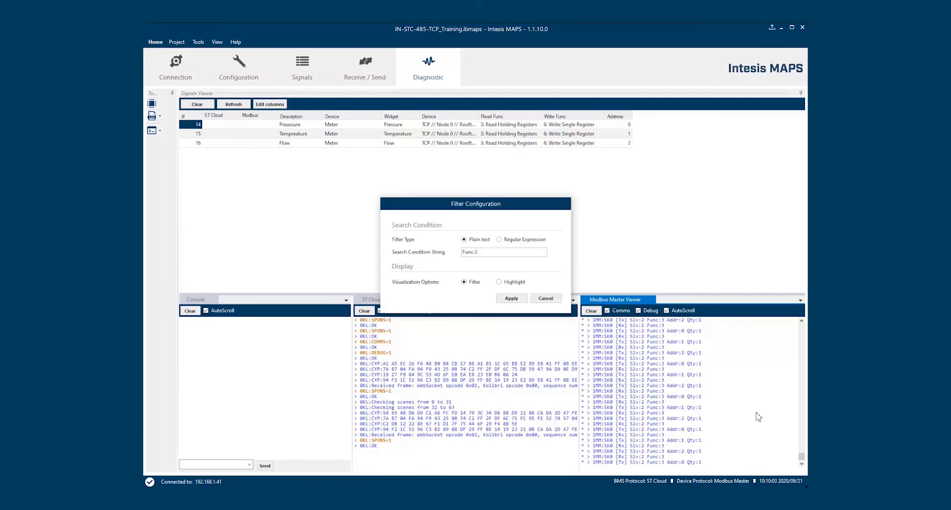
left_click(509, 283)
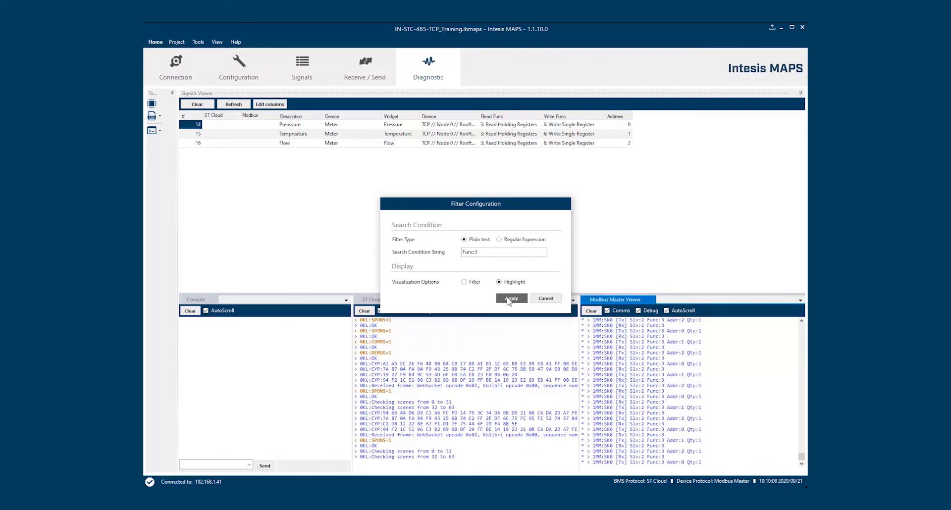
left_click(510, 299)
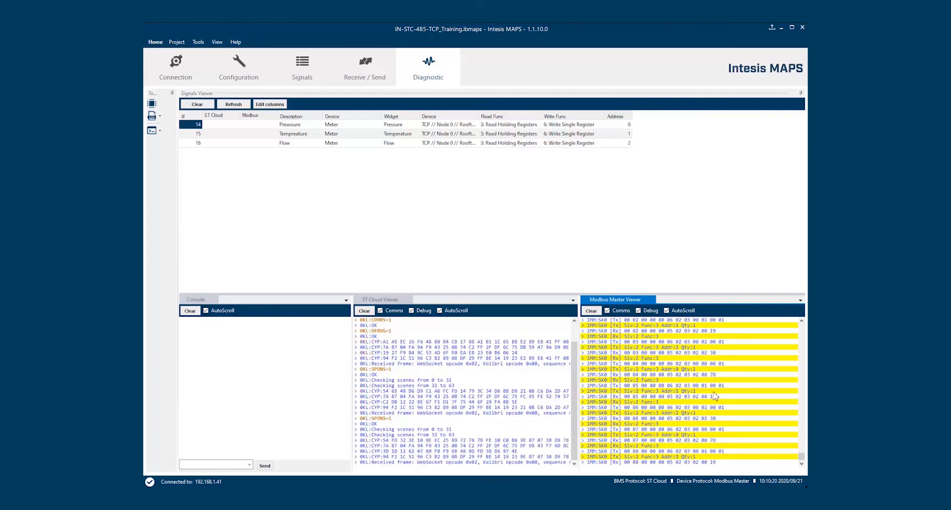
right_click(746, 391)
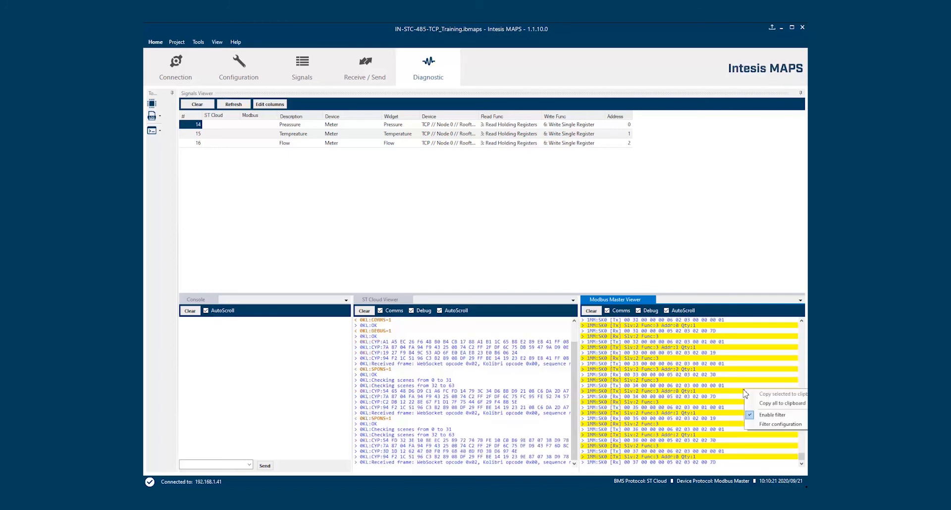
left_click(751, 416)
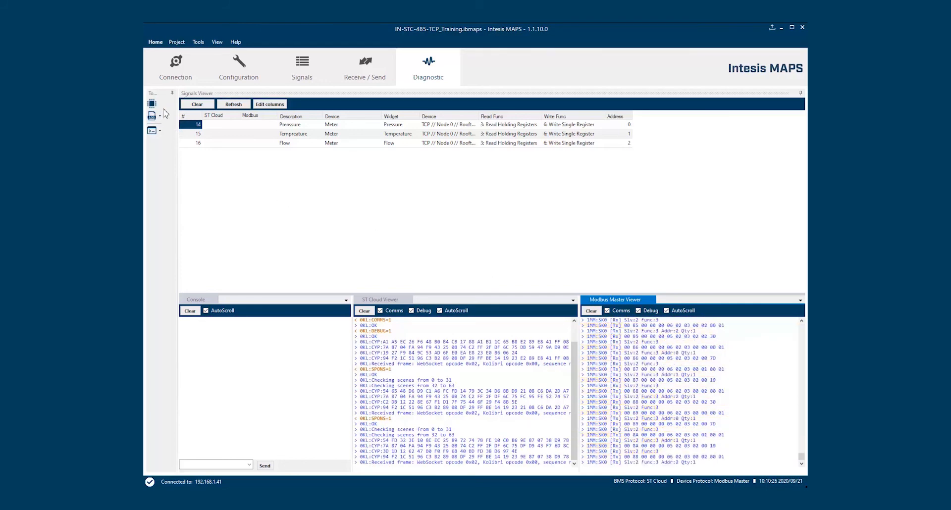
Disable Modbus Master comms and debug logging and ST Cloud debug logging
left_click(607, 311)
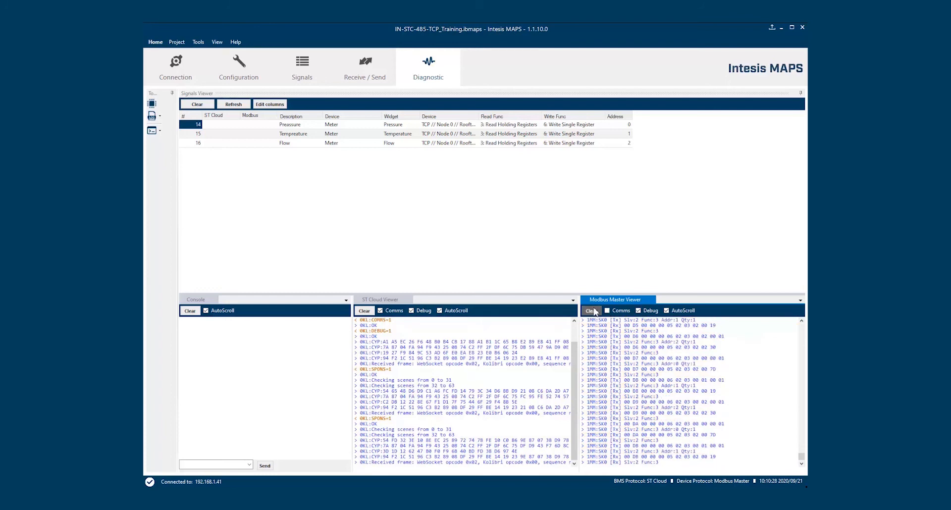
left_click(639, 312)
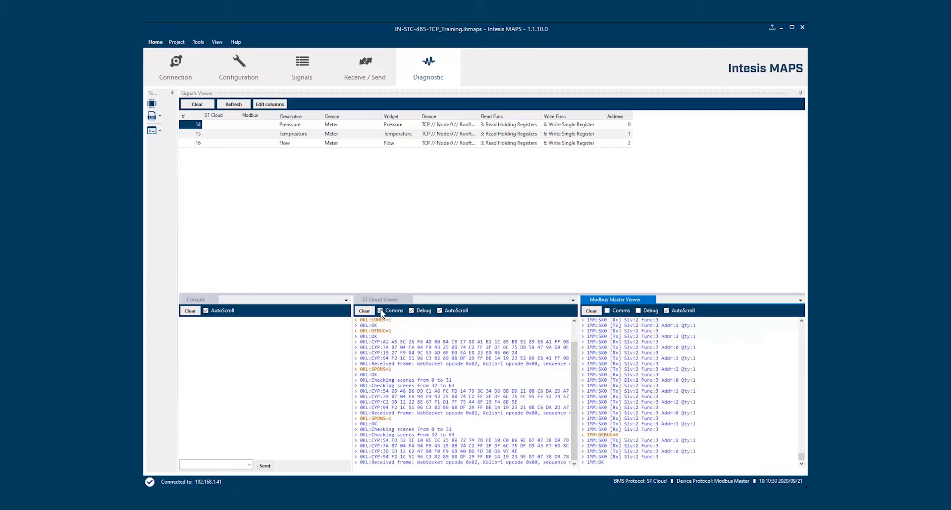
left_click(411, 312)
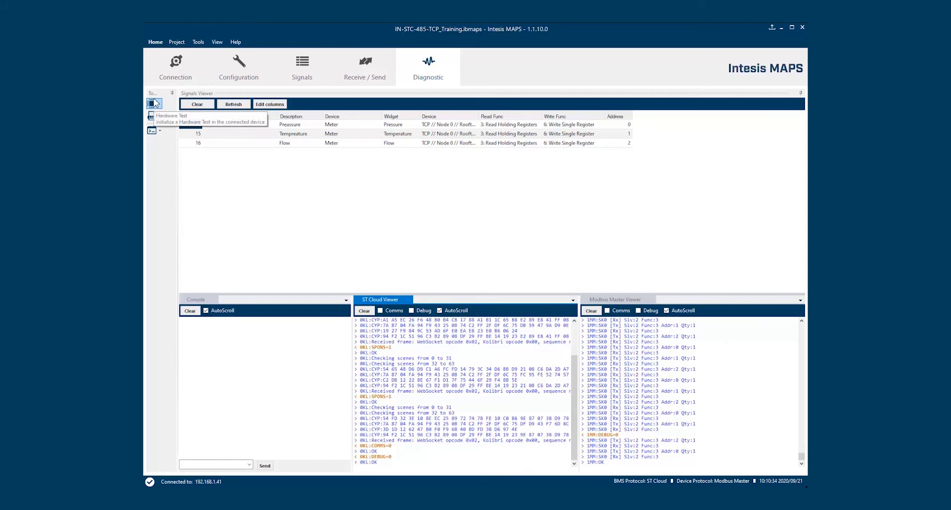
Run the gateway hardware test, confirm all checks OK (16.7 V, 41.1 C), and close it
left_click(153, 104)
left_click(154, 105)
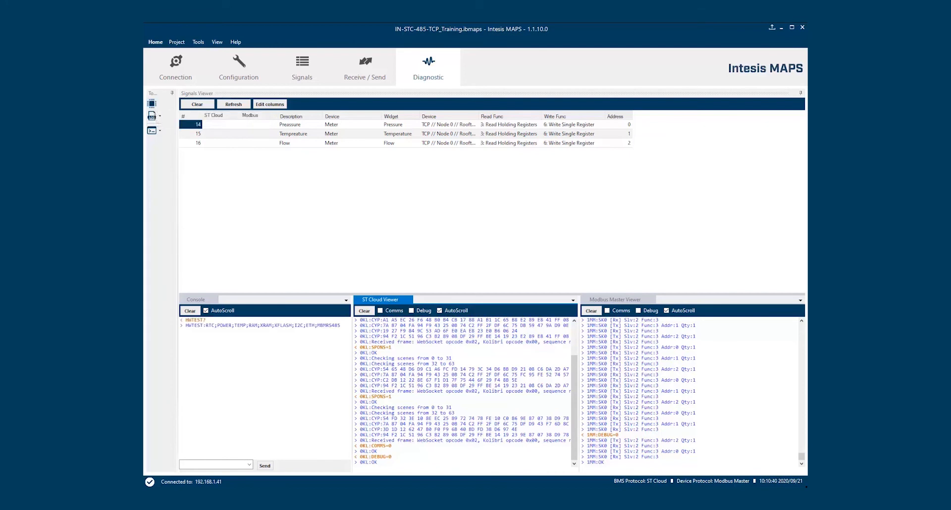
left_click_drag(463, 129, 501, 125)
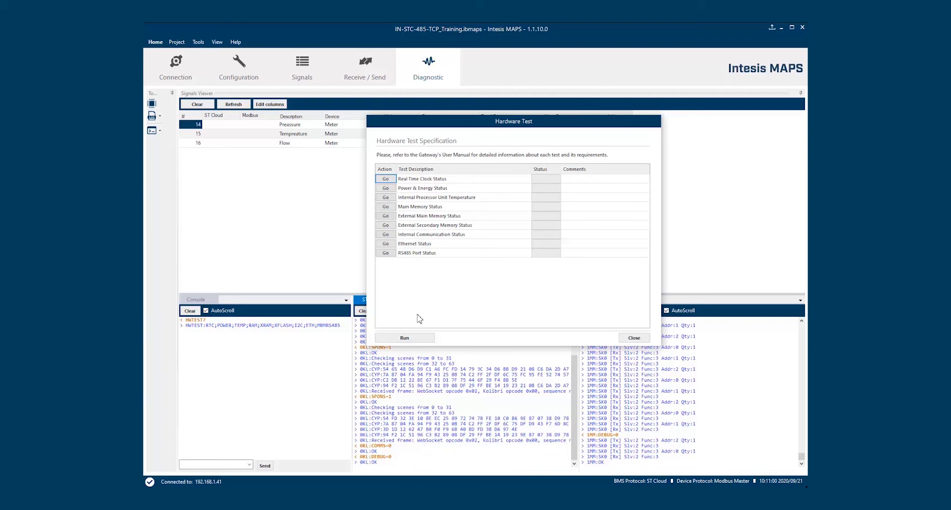
left_click(417, 337)
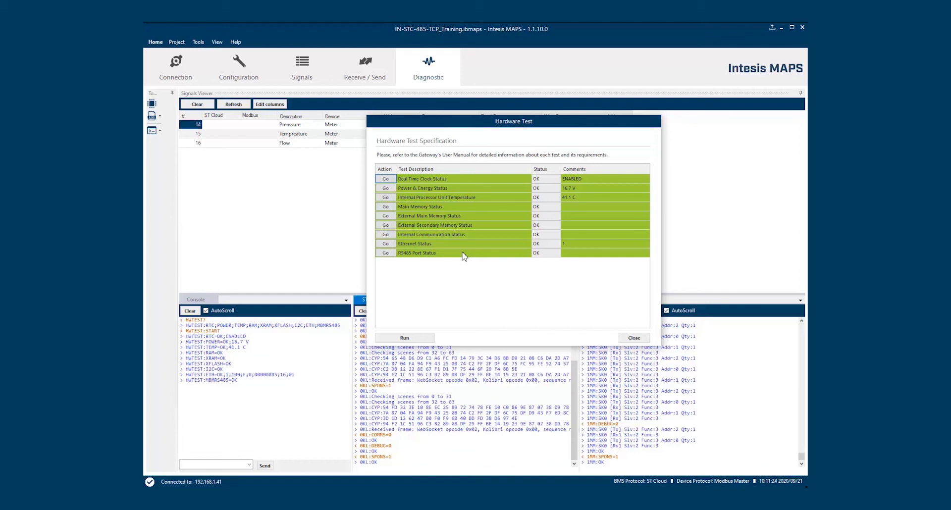
left_click(630, 338)
left_click(632, 338)
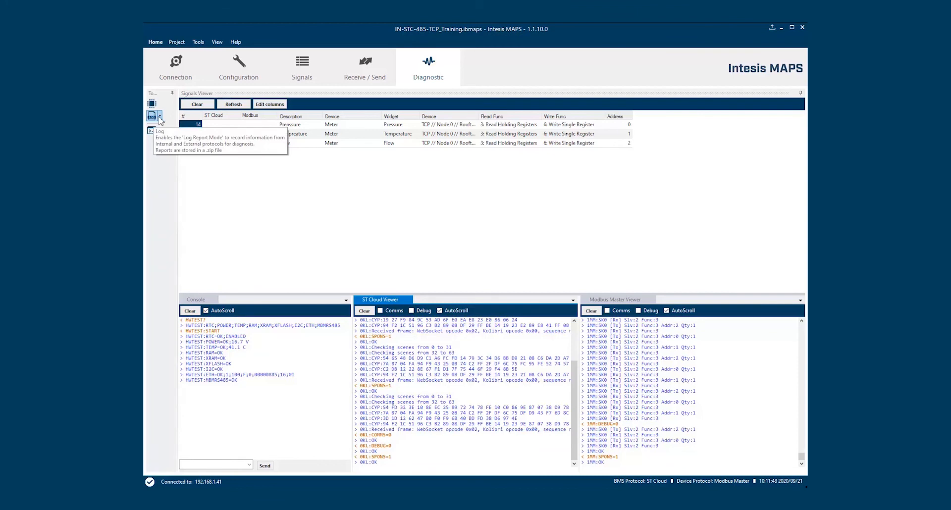
Enable log recording to a zip file named 'LogTtes' in Documentos
left_click(156, 117)
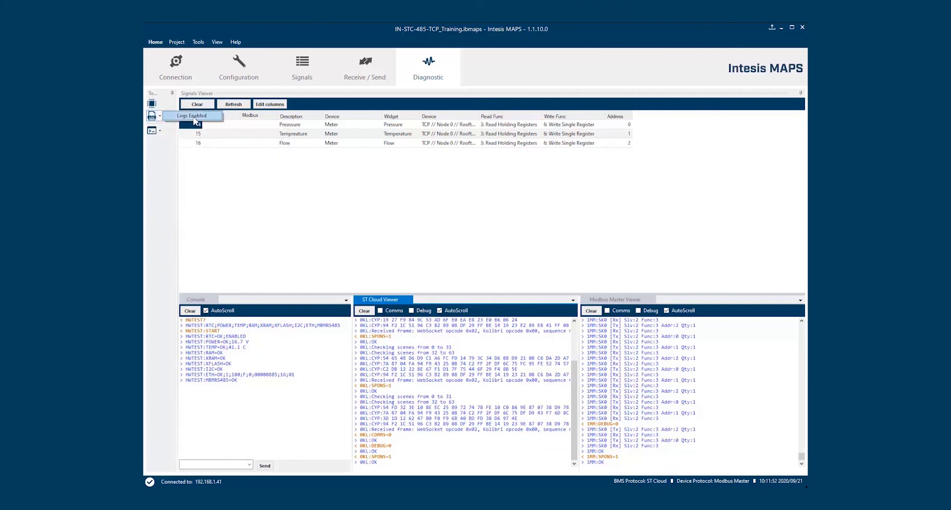
left_click(193, 117)
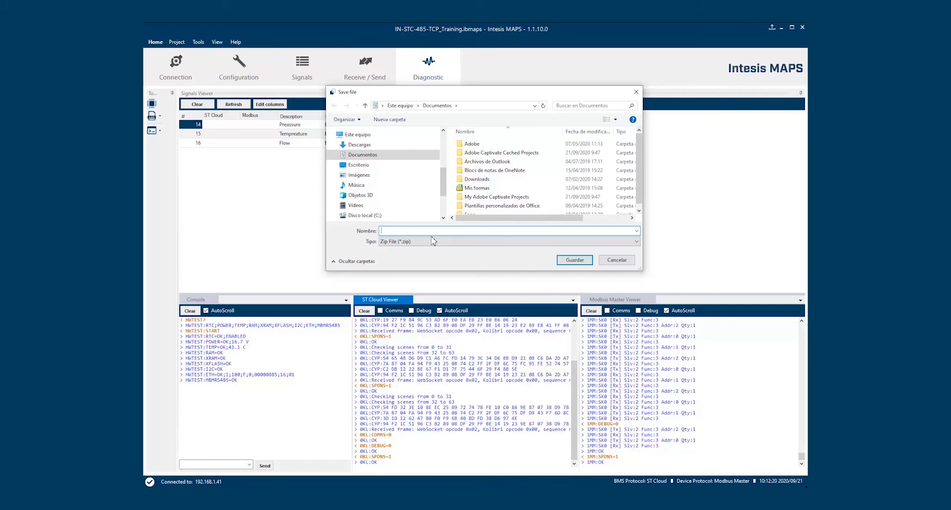
type("LogTtest")
left_click(578, 260)
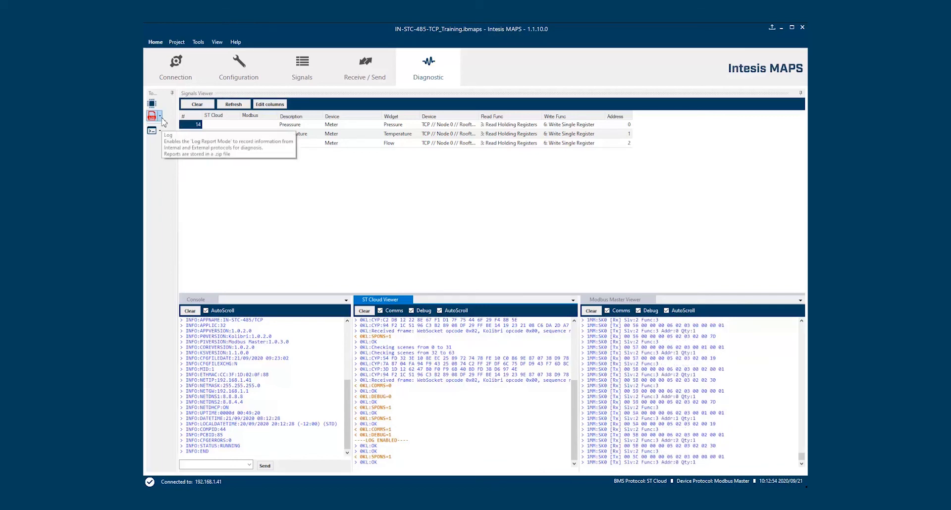
Refresh signals to Pressure 125, Temperature 25, Flow 560, then disable Logs Enabled
left_click(160, 117)
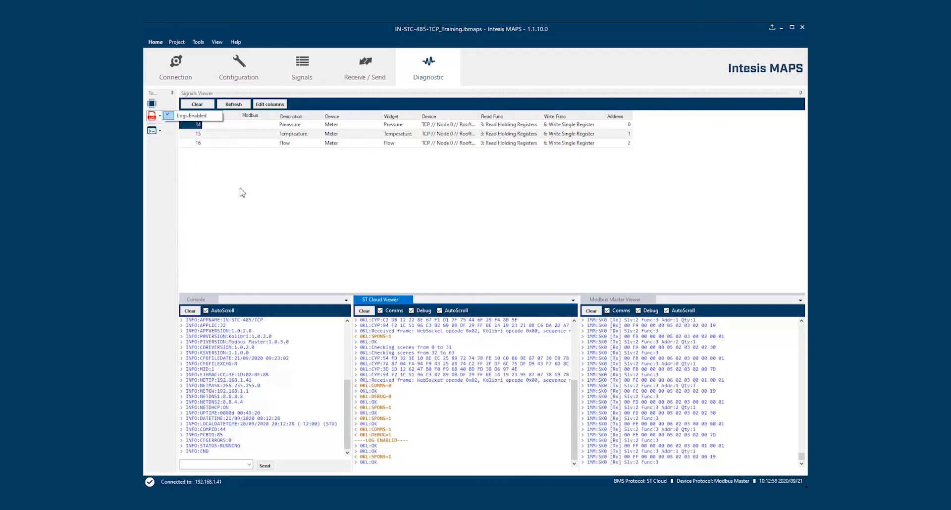
left_click(239, 189)
left_click(239, 105)
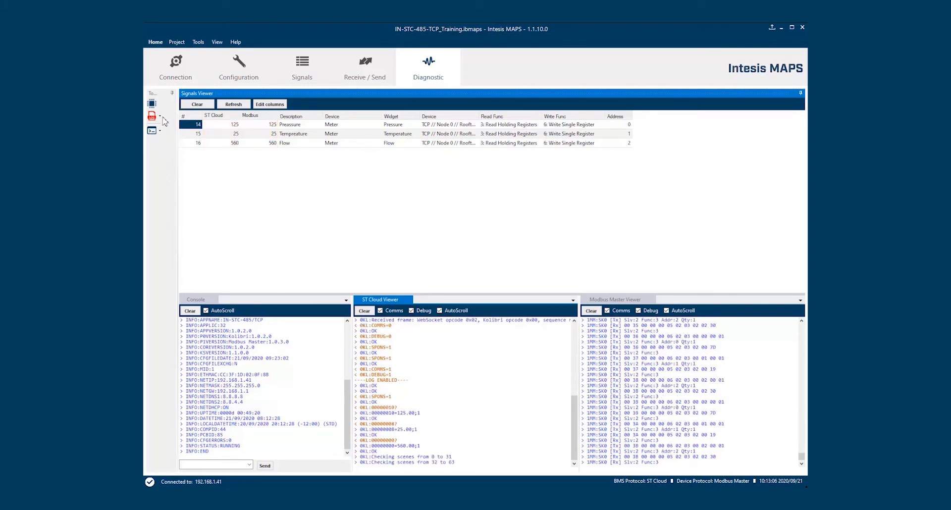
left_click(162, 118)
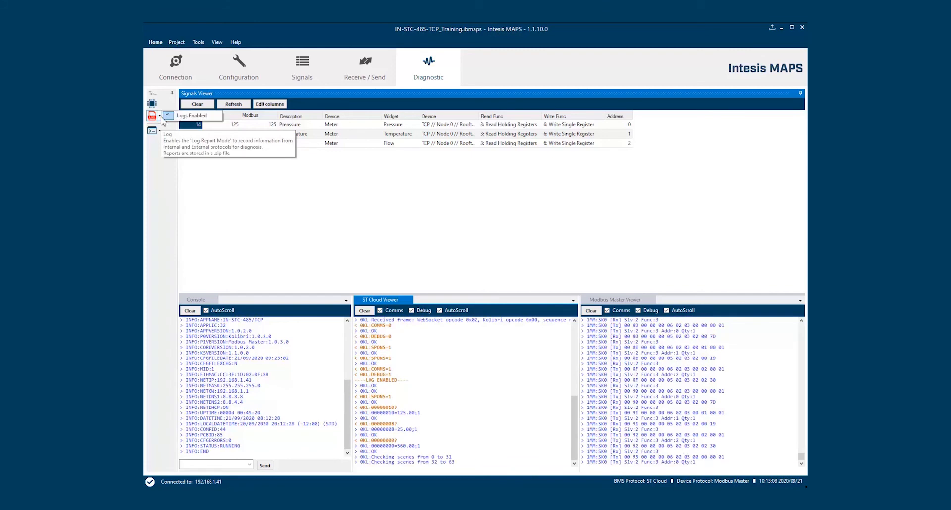
left_click(192, 116)
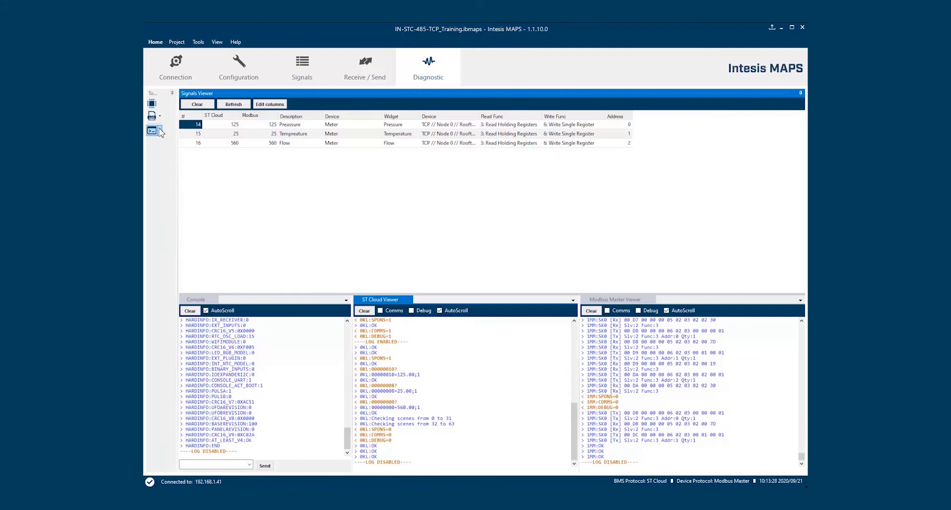
Dismiss the gateway command list unsent and switch to the Receive / Send section
left_click(160, 131)
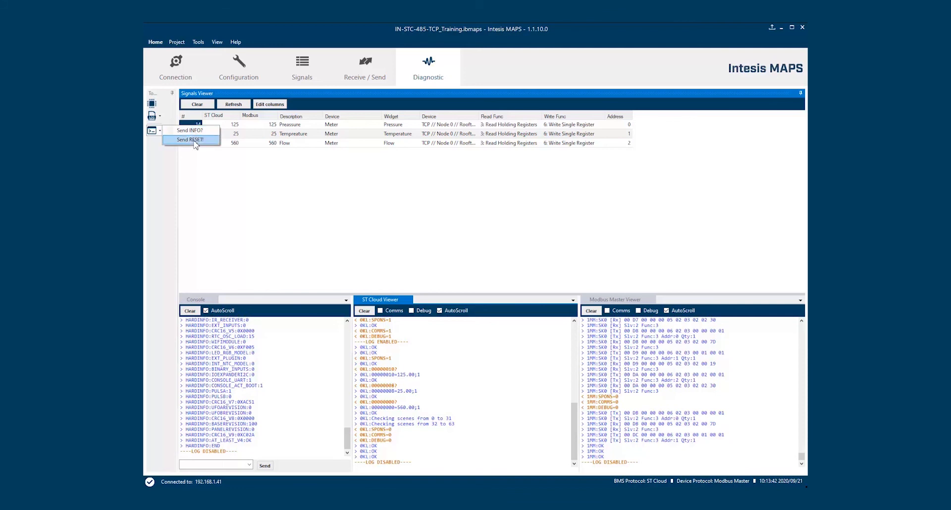
left_click(254, 205)
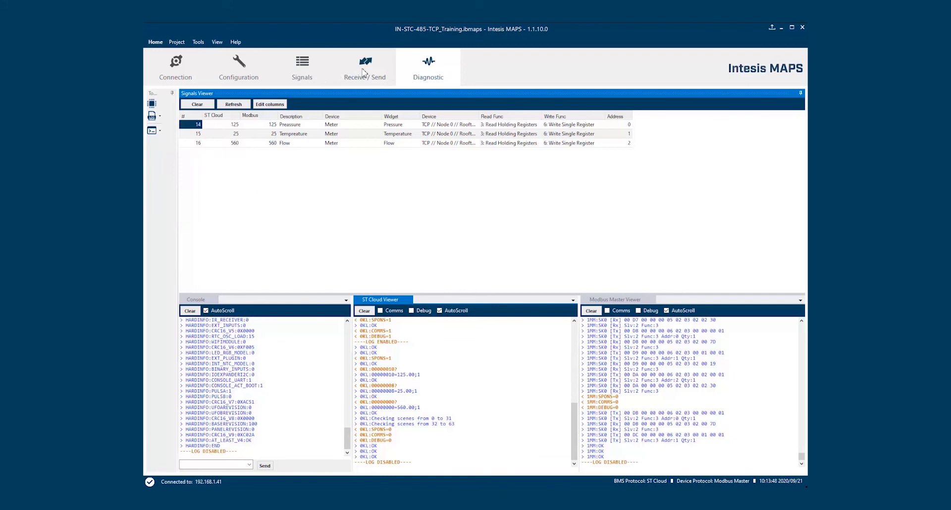
left_click(362, 73)
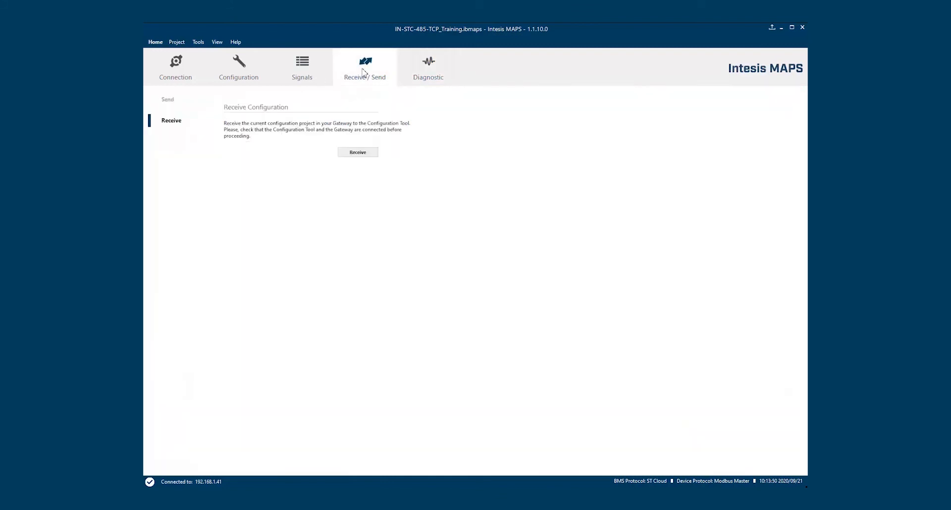
Switch to the Signals tab to display the project's signals table
left_click(301, 72)
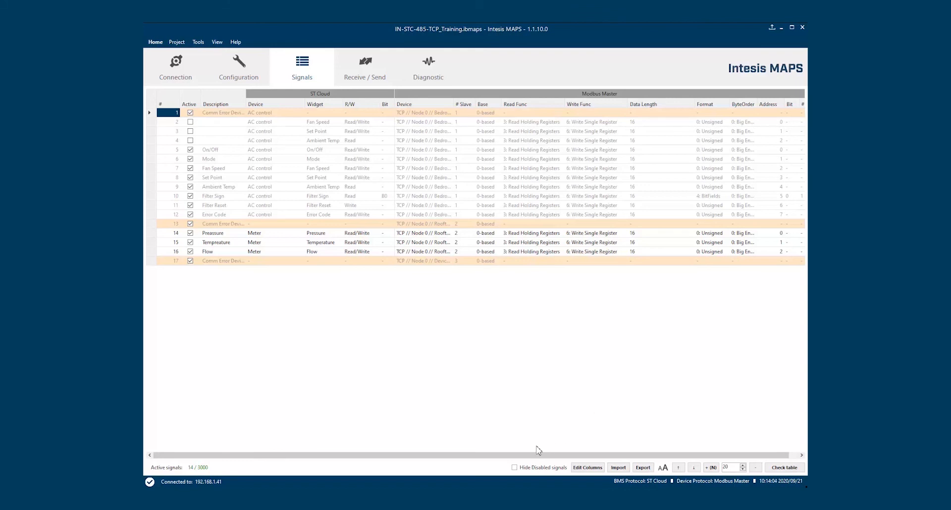
Toggle Hide Disabled signals on and off twice, leaving all signals shown
left_click(515, 467)
left_click(514, 468)
left_click(515, 467)
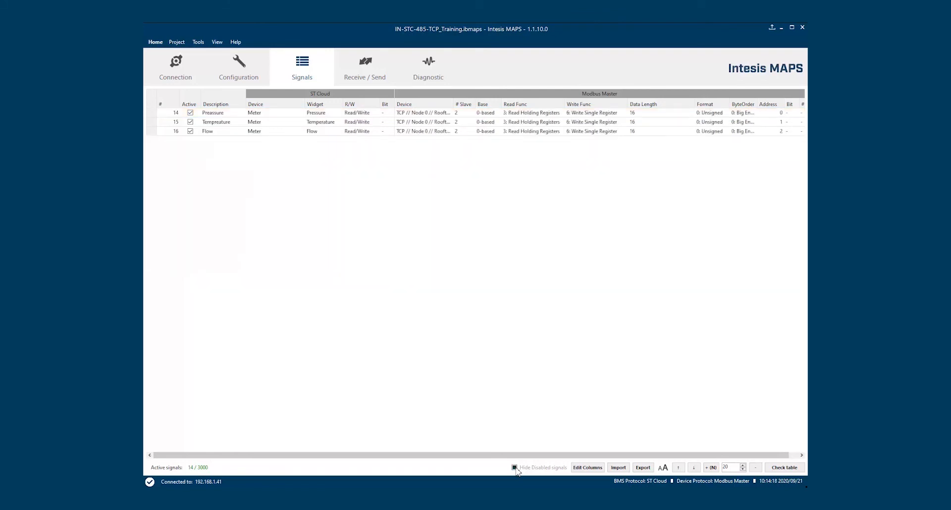
left_click(515, 468)
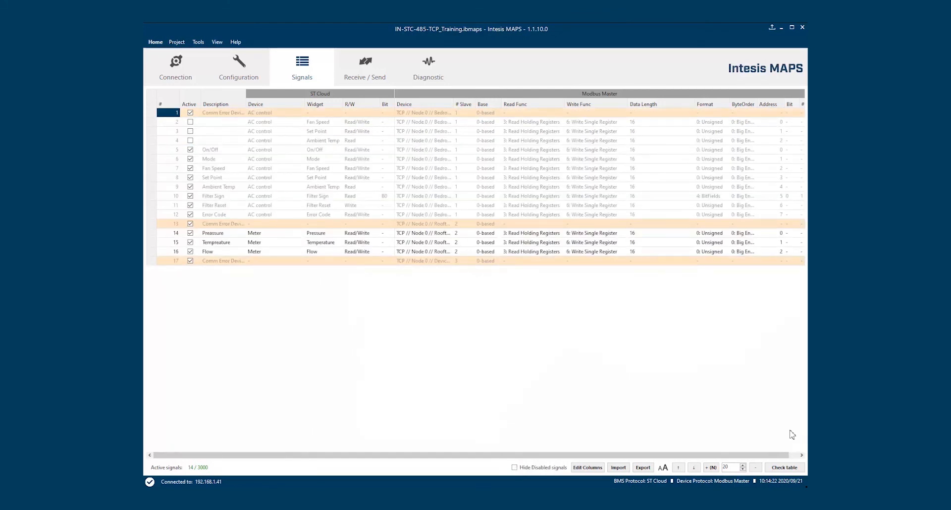
Run Check table and acknowledge the disabled widgets warning and 'Project is correct' message
left_click(781, 469)
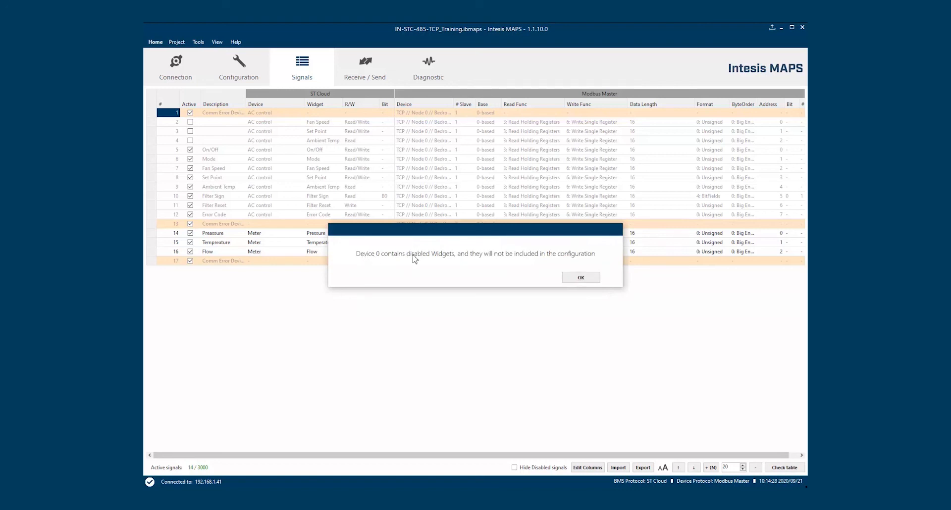
left_click(588, 281)
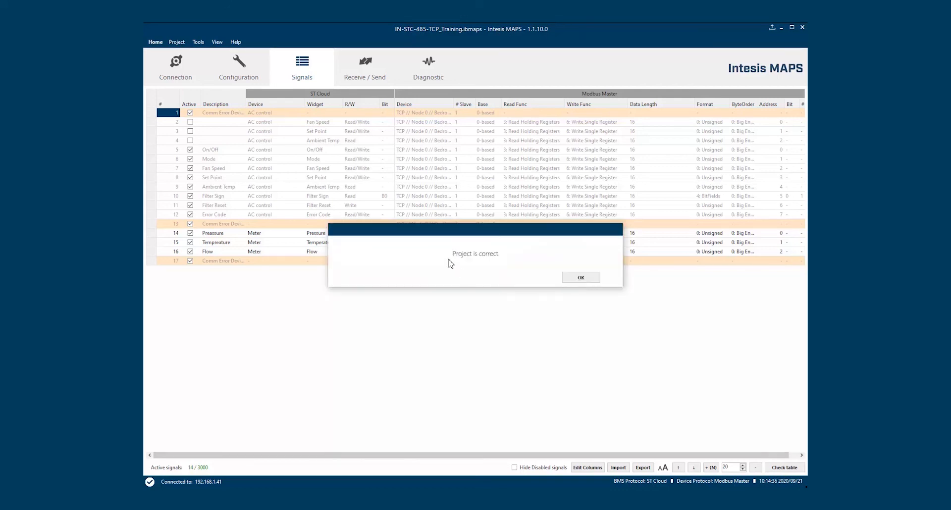
left_click(582, 279)
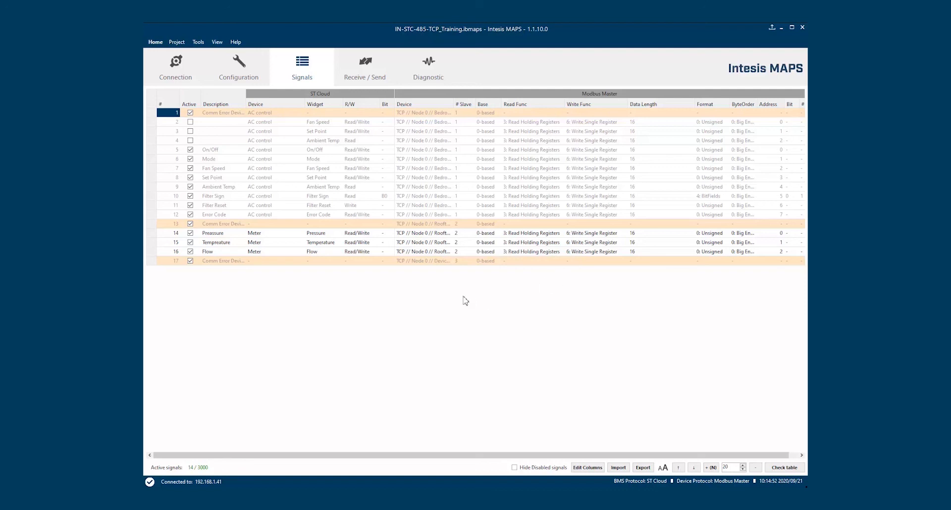
Open the Firmware Manager from the Configuration page's Tools menu
left_click(249, 76)
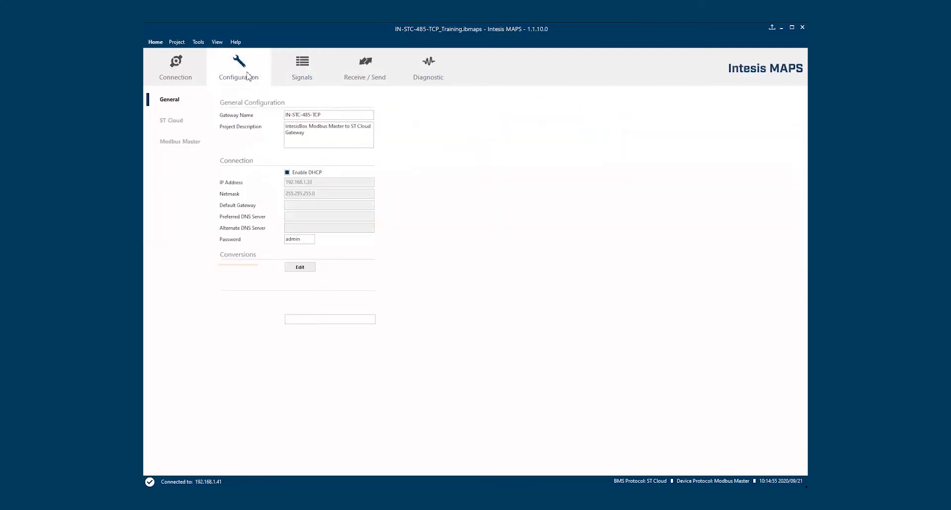
left_click(199, 43)
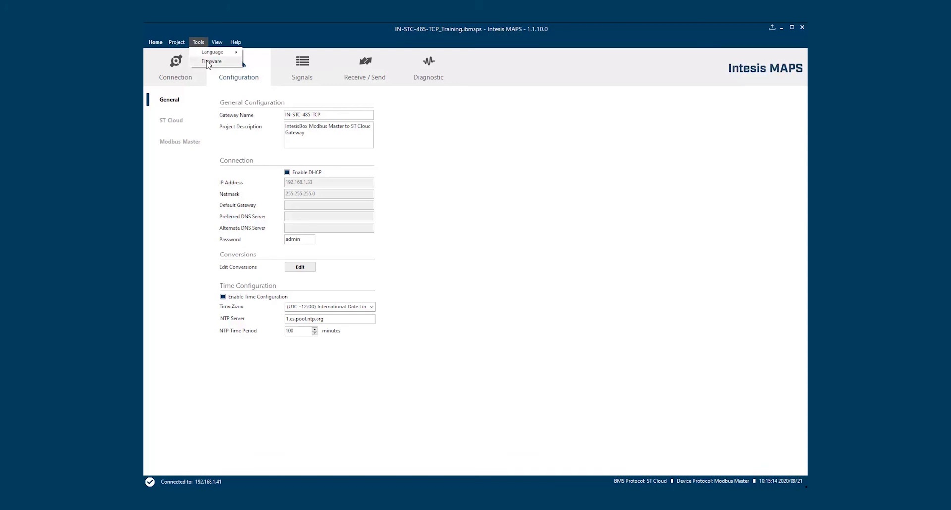
left_click(208, 61)
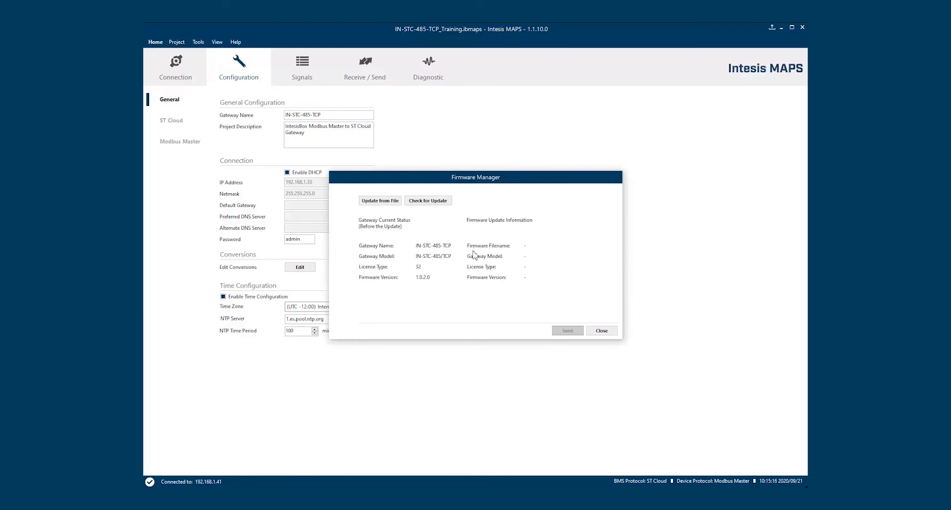
Check for updates, download firmware 1.0.4.0, and send it to the gateway, confirming the change
left_click(437, 203)
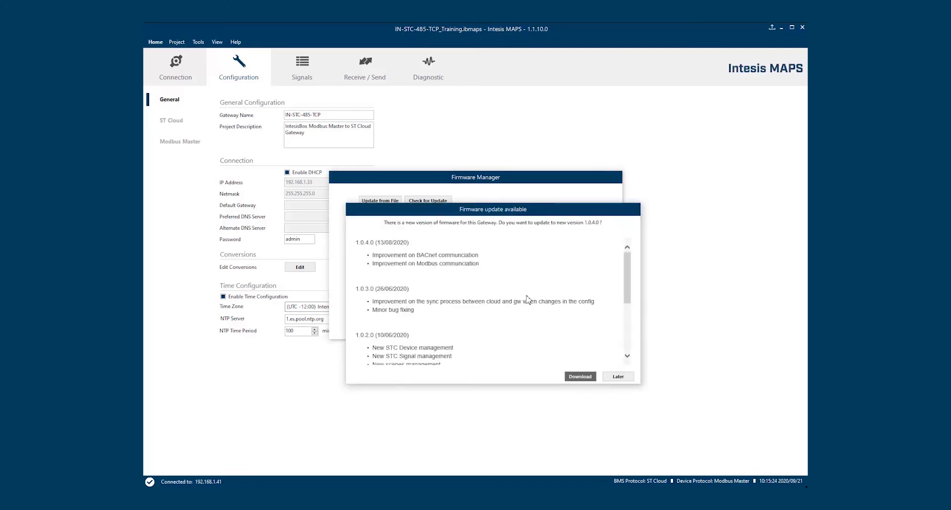
left_click(580, 377)
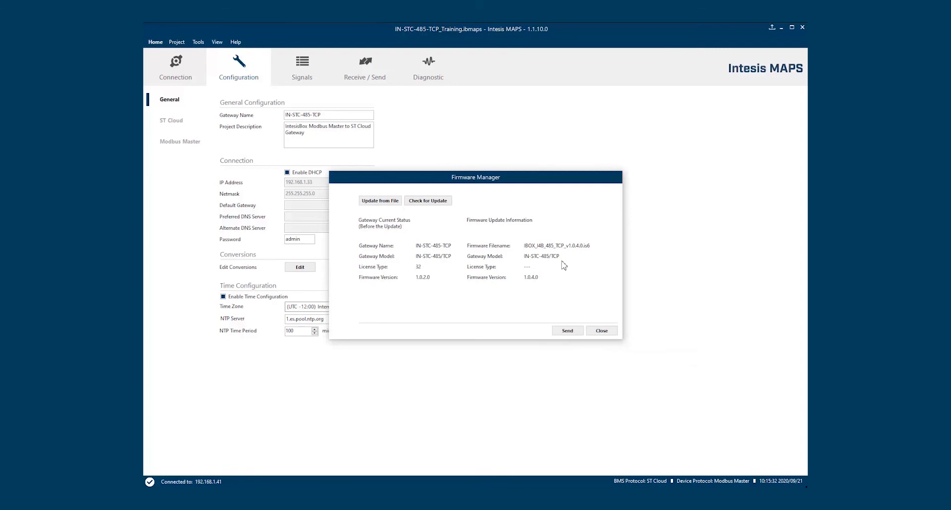
left_click(568, 335)
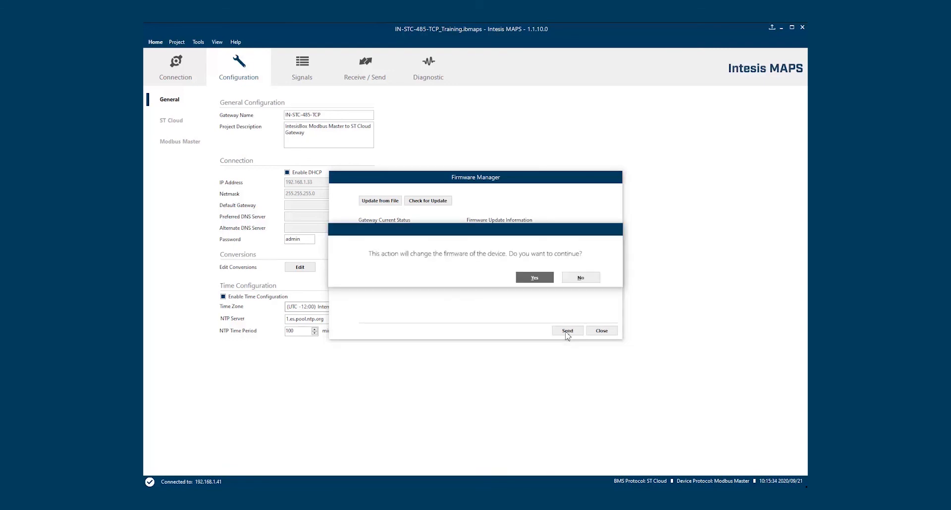
left_click(543, 279)
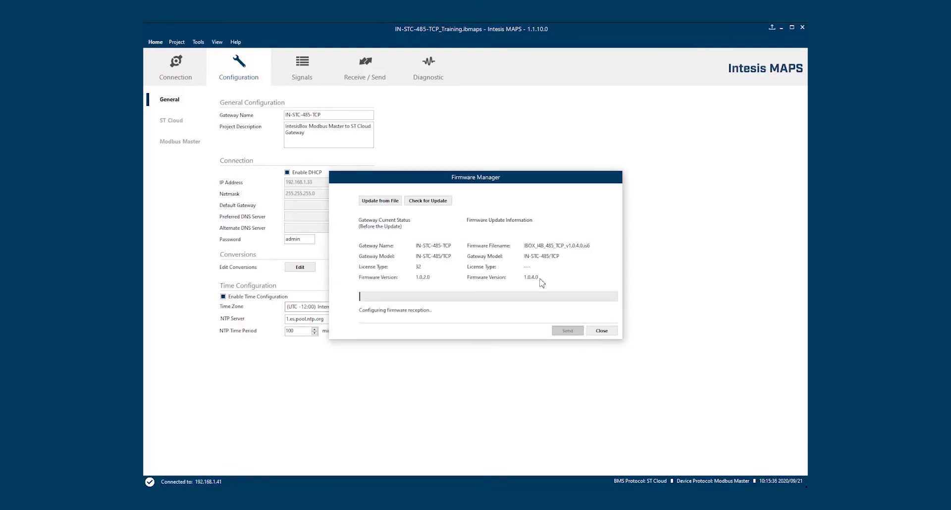
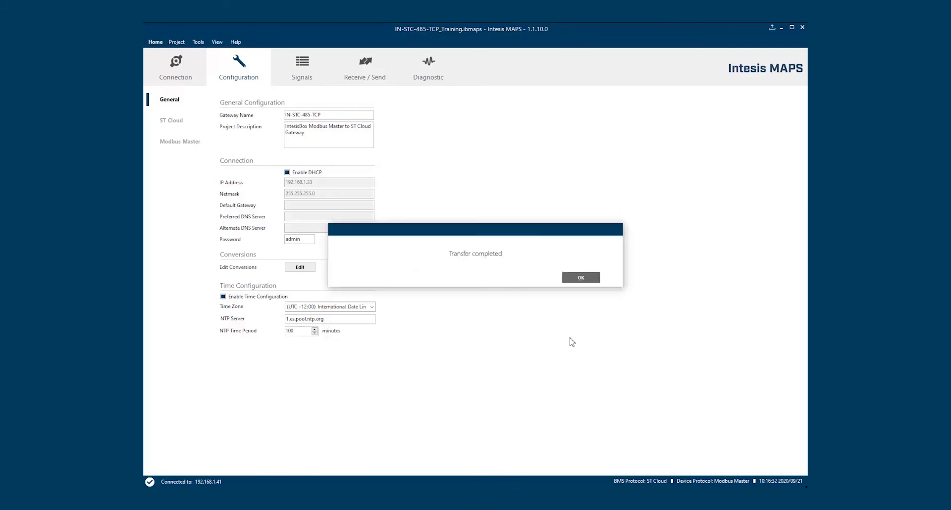
Acknowledge the completed transfer, retry reaching 192.168.1.41 twice despite 'No gateway found', then show connection settings
left_click(576, 278)
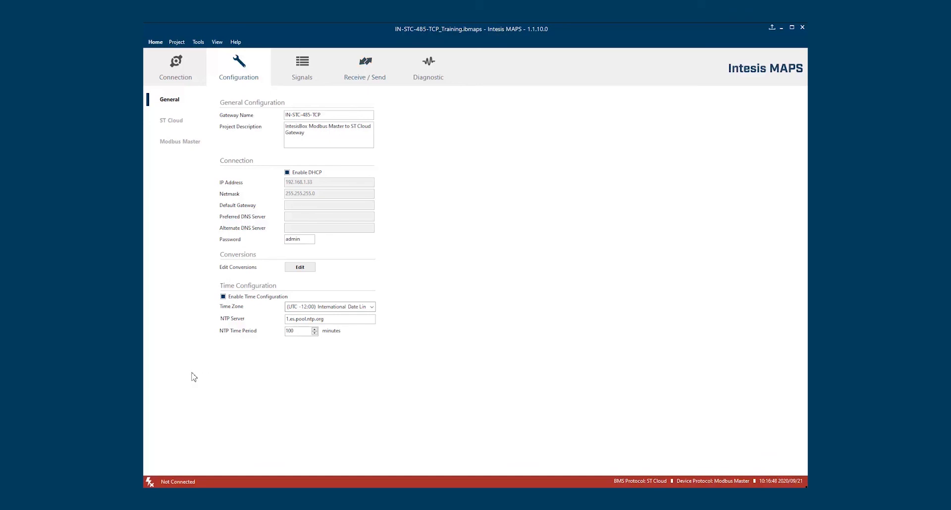
left_click(151, 482)
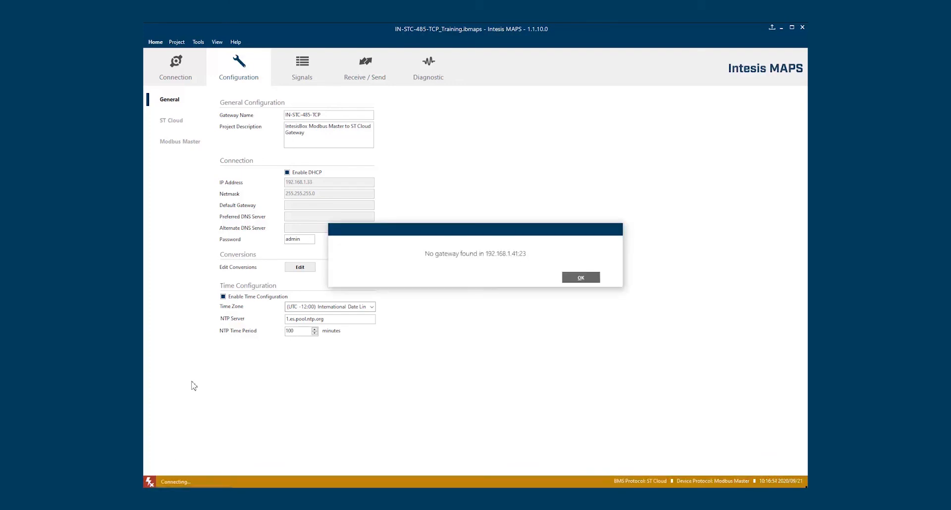
left_click(581, 278)
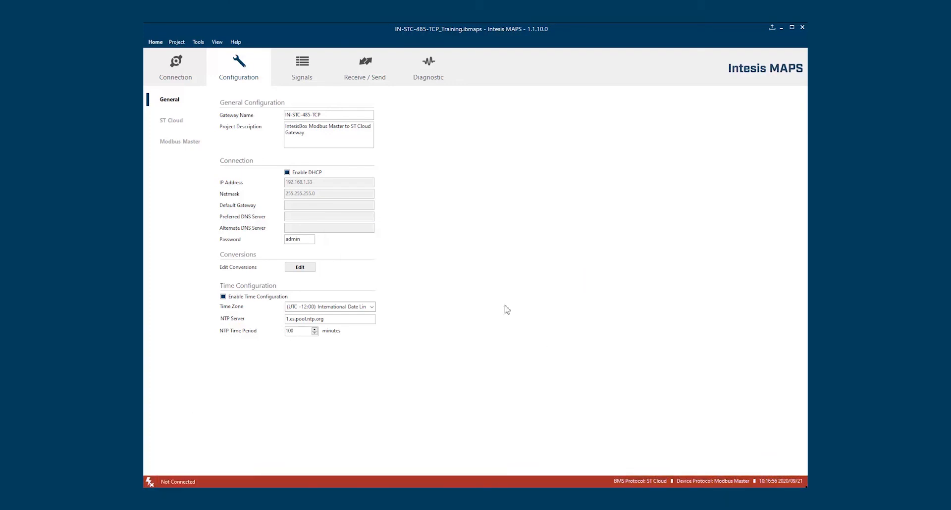
left_click(153, 481)
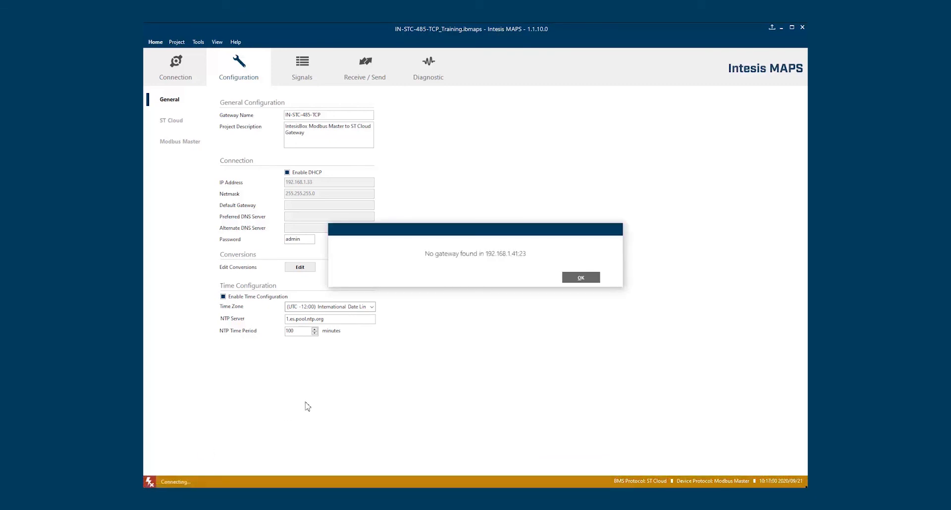
left_click(588, 281)
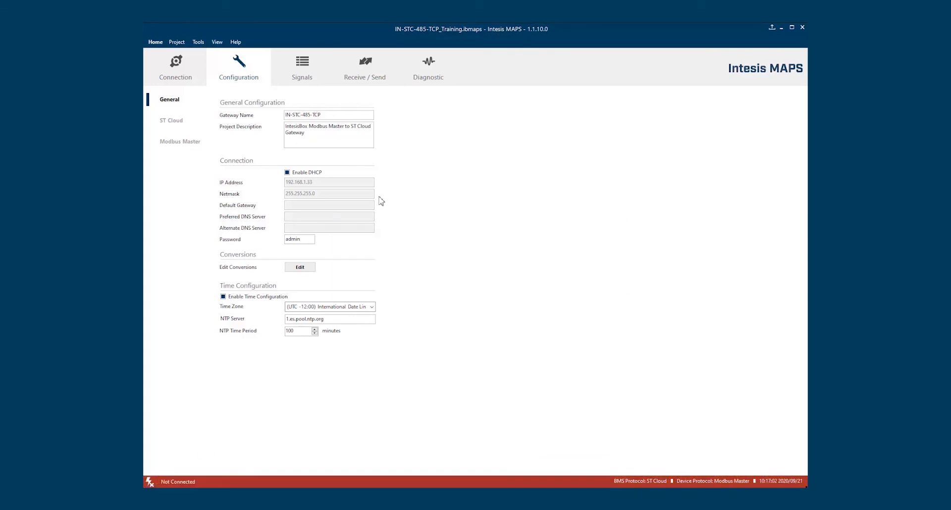
left_click(180, 79)
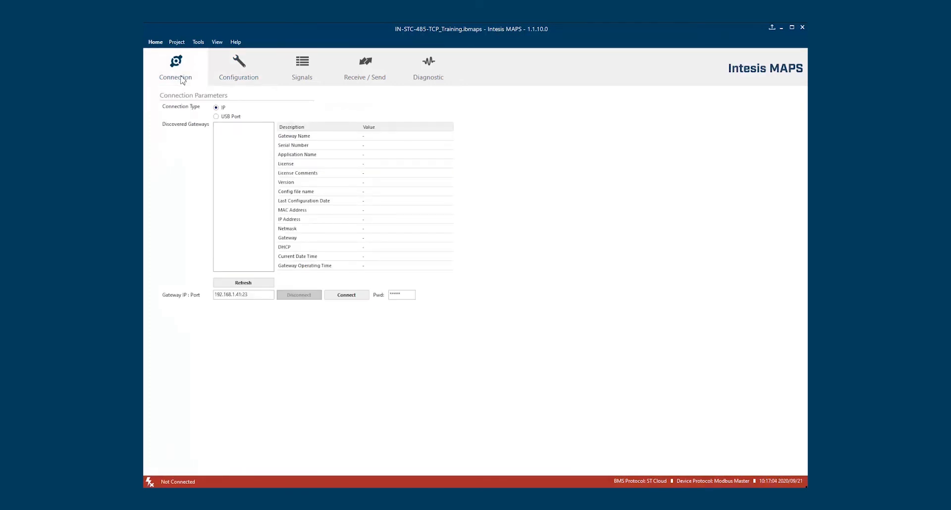
Rediscover the IN-STC-485-TCP gateway, connect to it at 192.168.1.41, and return to General settings
left_click(242, 284)
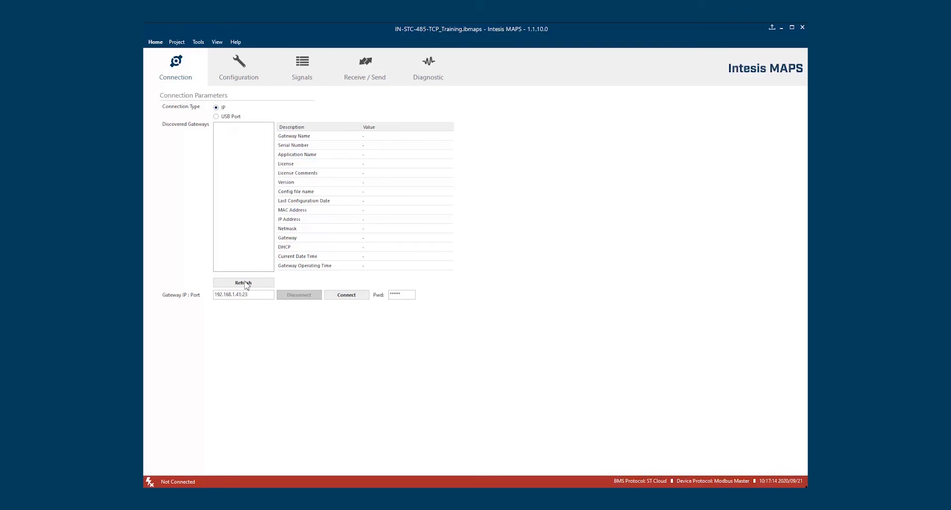
left_click(237, 127)
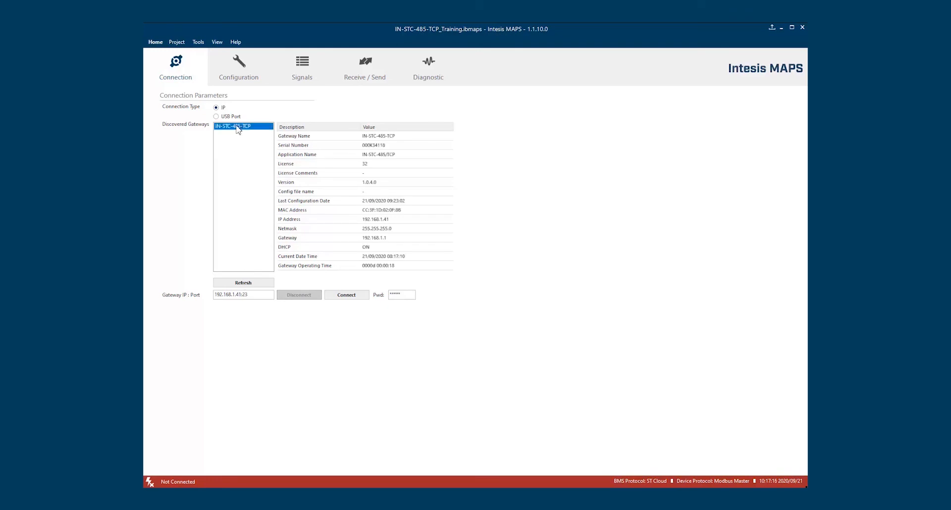
left_click(347, 296)
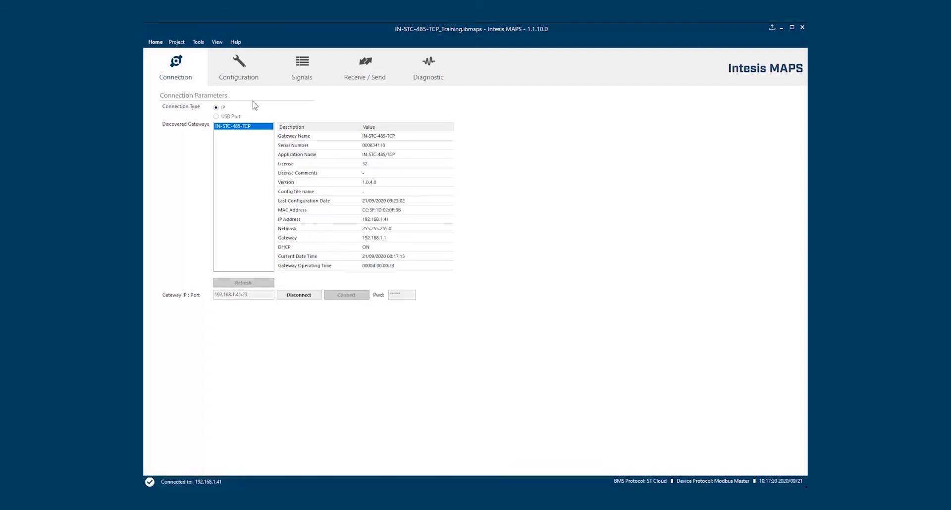
left_click(236, 67)
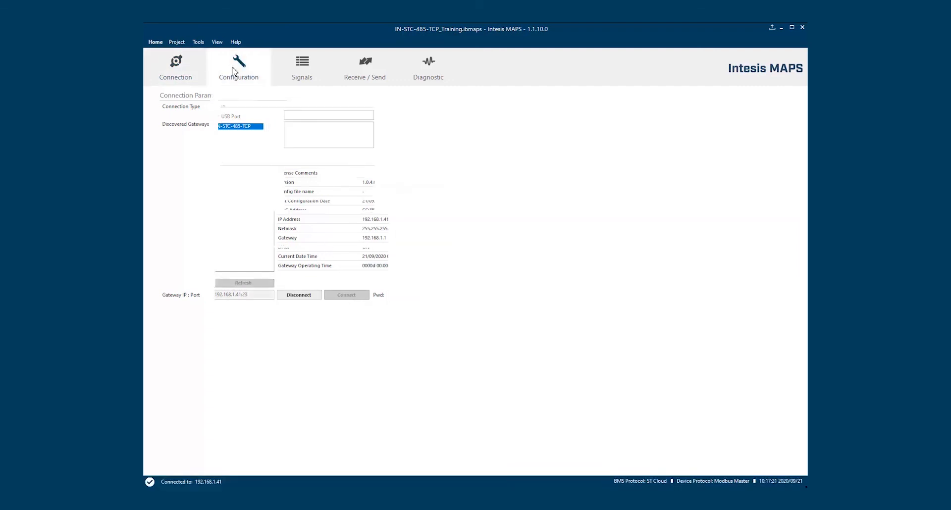
Toggle live refreshing in the Diagnostic Signals Viewer, then bring up the Hardware Test list centred on screen
left_click(429, 67)
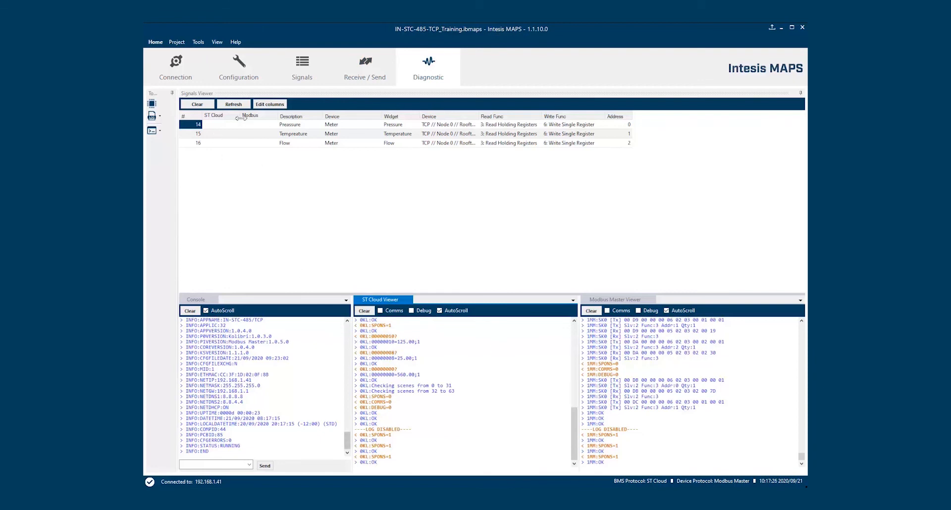
left_click(232, 105)
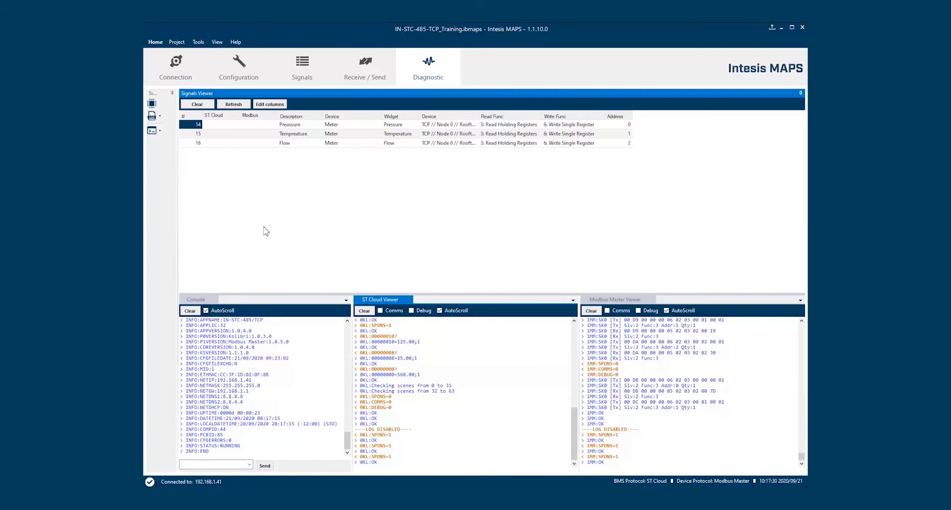
left_click(236, 105)
left_click(253, 126)
left_click(254, 143)
mouse_move(253, 137)
left_mouse_down()
mouse_move(254, 128)
mouse_move(222, 134)
mouse_move(226, 146)
mouse_move(256, 122)
mouse_move(256, 130)
left_mouse_up()
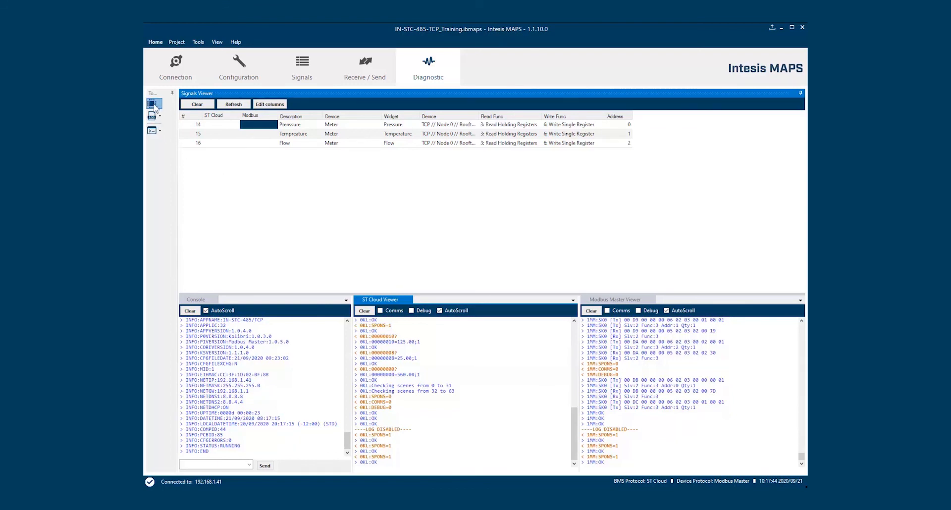
left_click(154, 105)
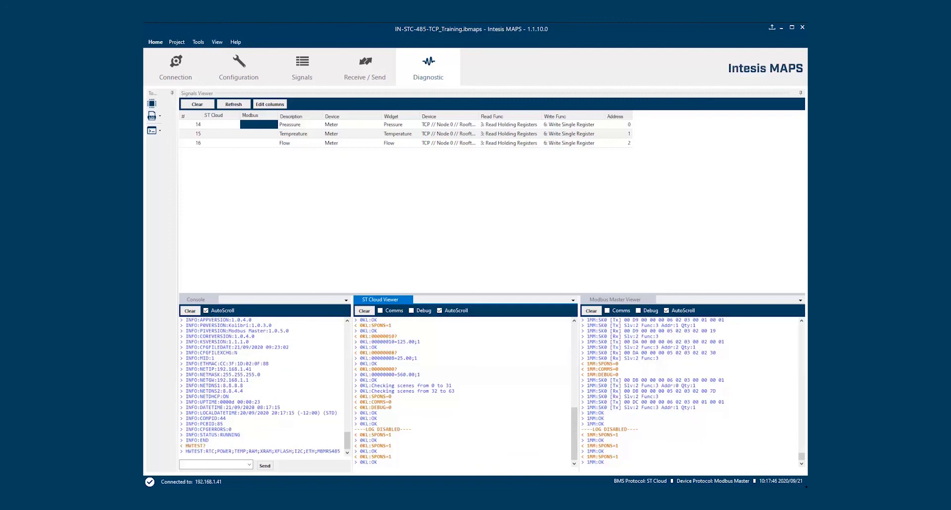
left_click_drag(145, 74, 398, 88)
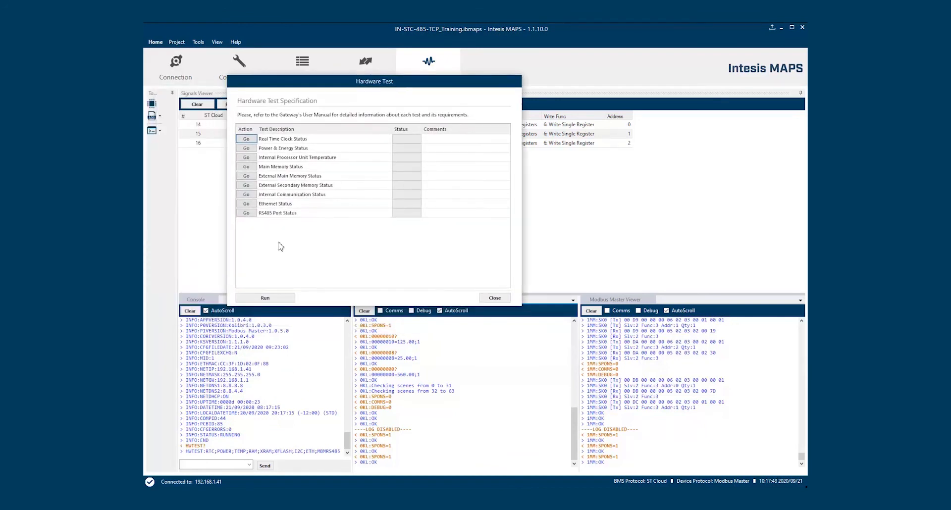
Run the hardware test with all checks OK, enable Modbus Comms and Debug logging, and return to Configuration
left_click(266, 298)
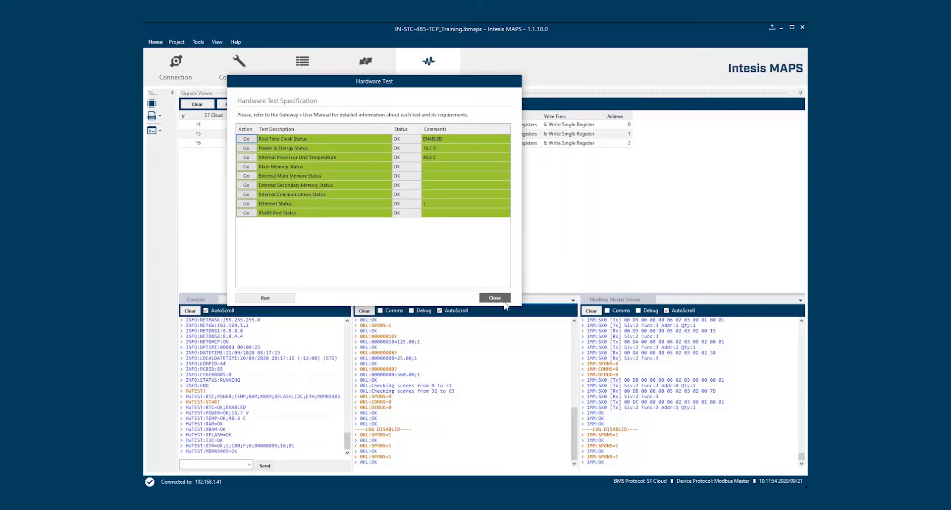
left_click(496, 299)
left_click(621, 312)
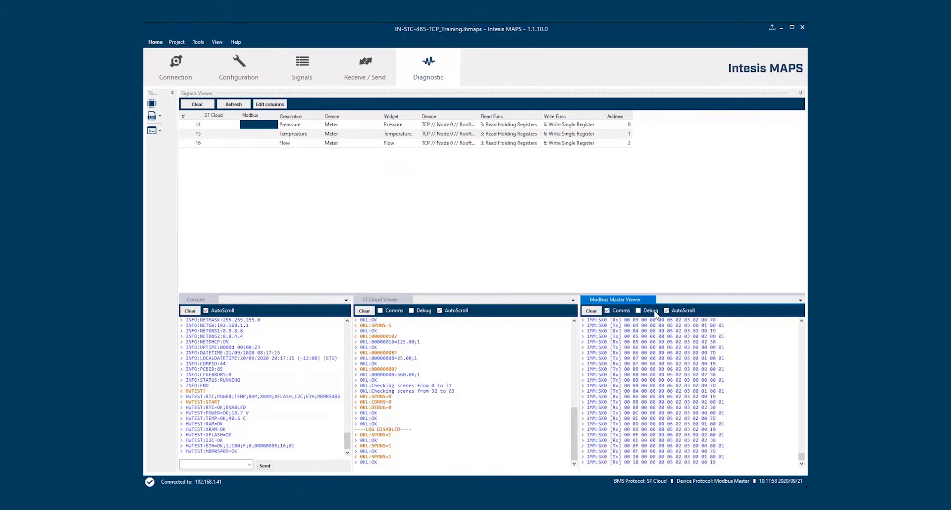
left_click(651, 311)
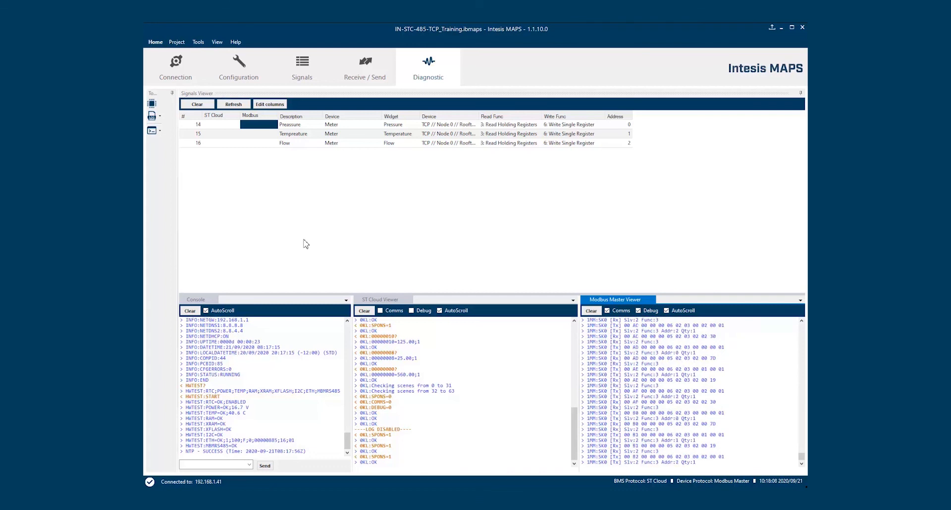
left_click(170, 67)
left_click(250, 70)
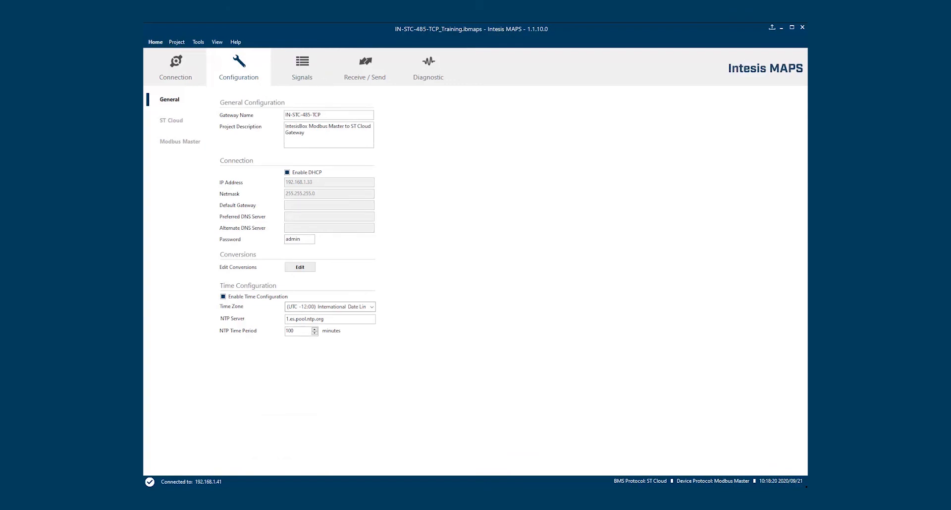
Create the HS-AC-BAC project from the BACnet IBOX-BAC-HS-Template and view its 5 signals
left_click(153, 43)
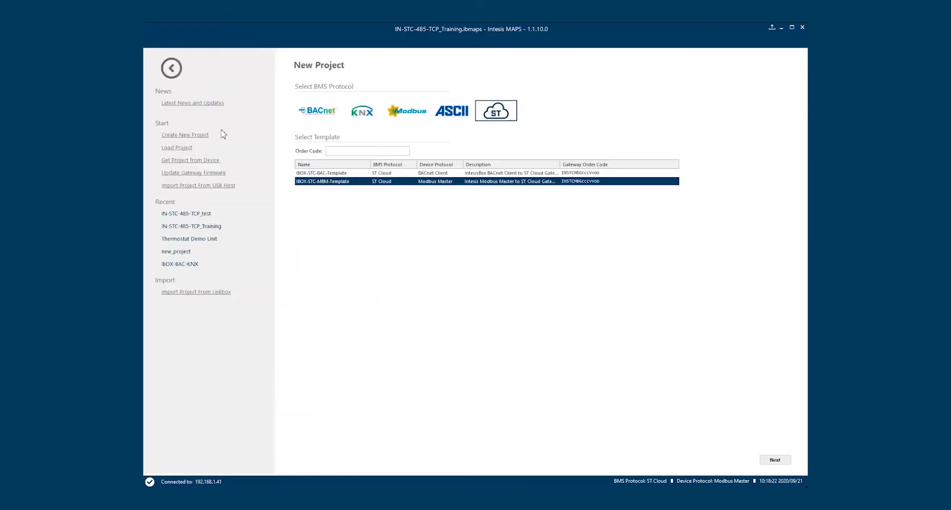
left_click(322, 116)
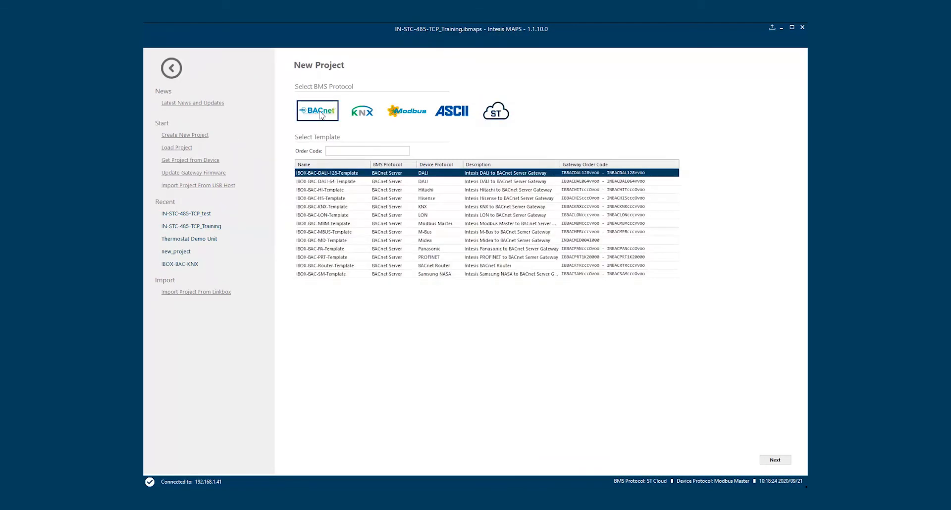
left_click(341, 199)
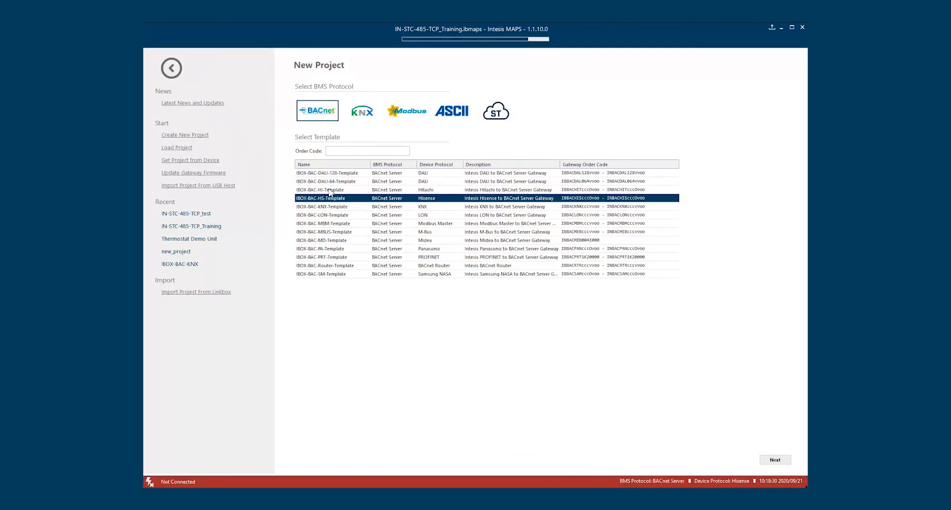
left_click(303, 75)
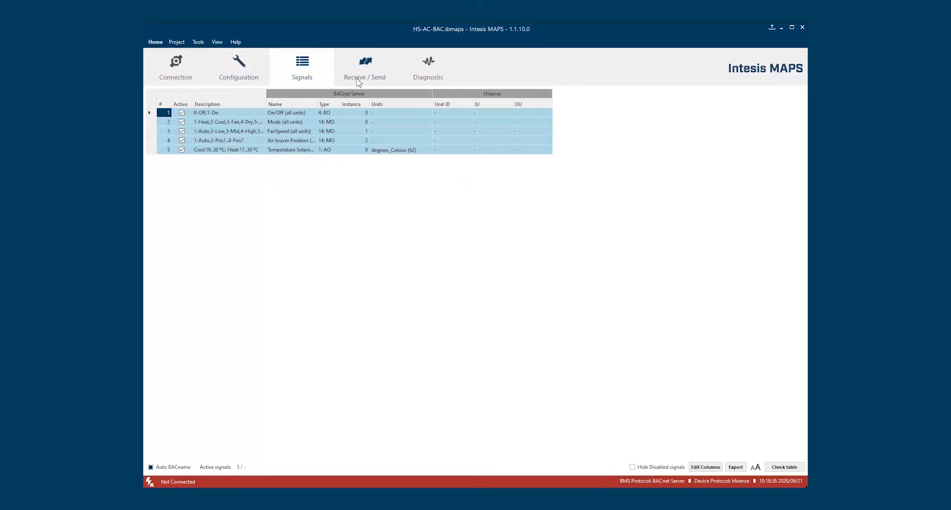
Browse the HS-AC-BAC project's Diagnostic, Configuration and Connection pages, then go back to the template list
left_click(425, 76)
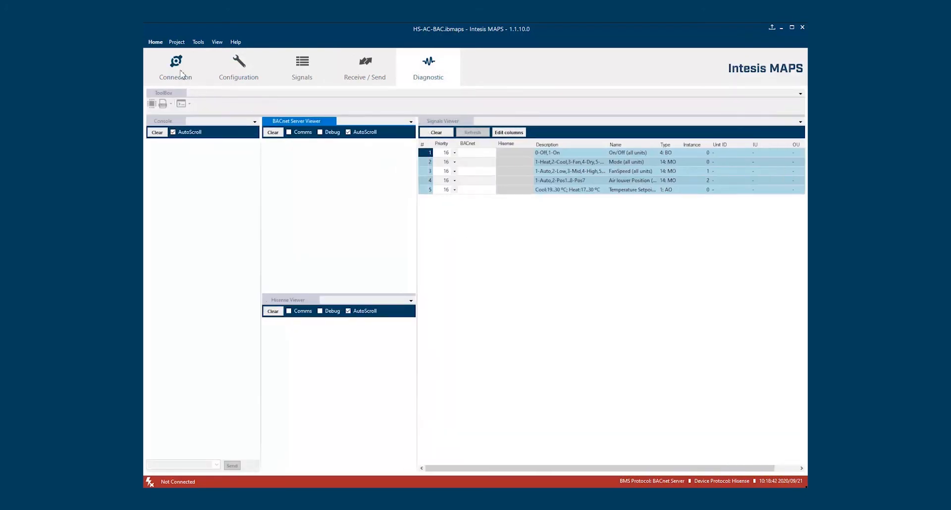
left_click(230, 74)
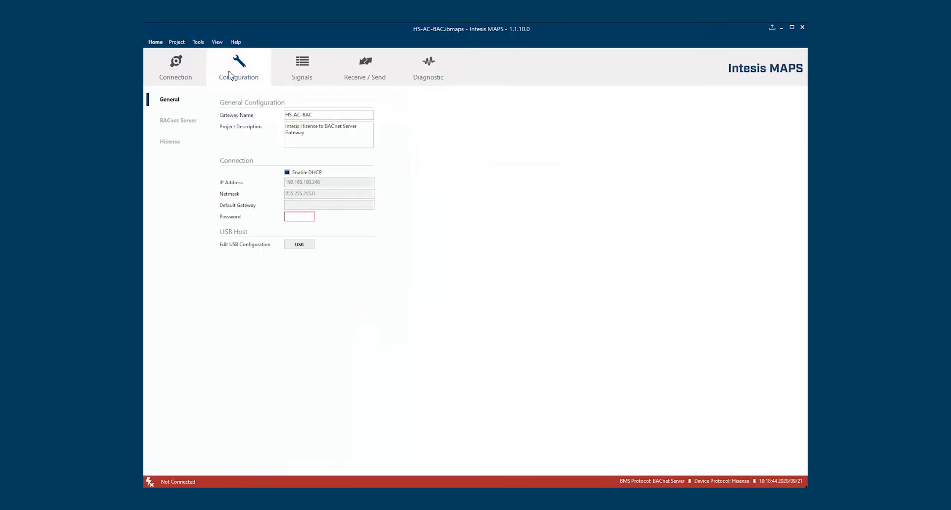
left_click(176, 73)
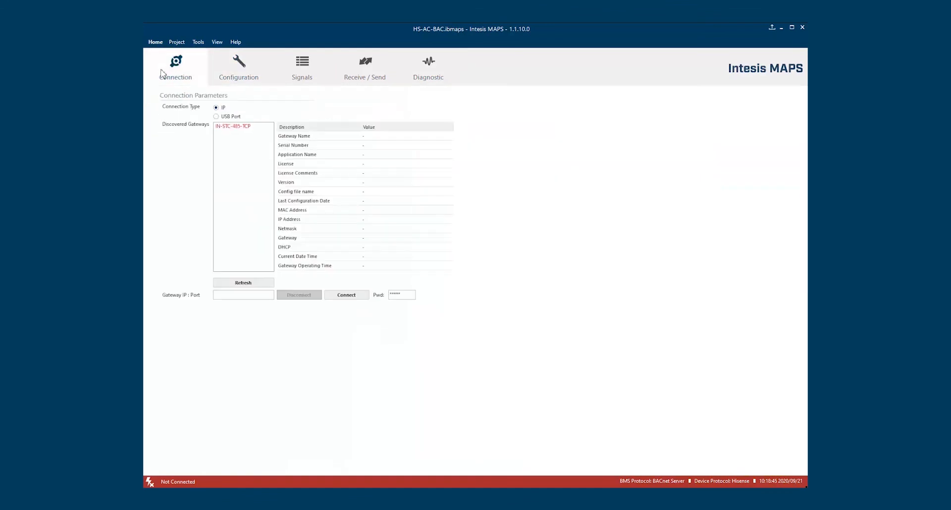
left_click(235, 74)
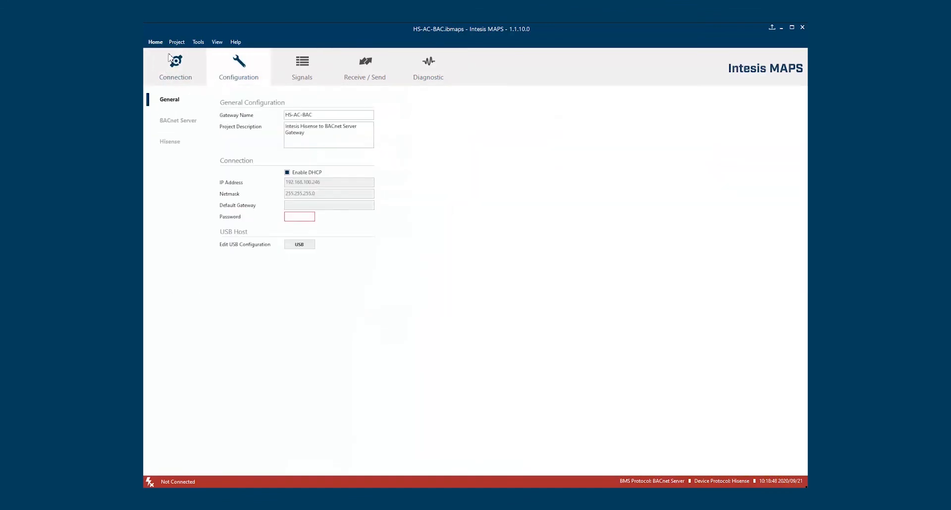
left_click(155, 42)
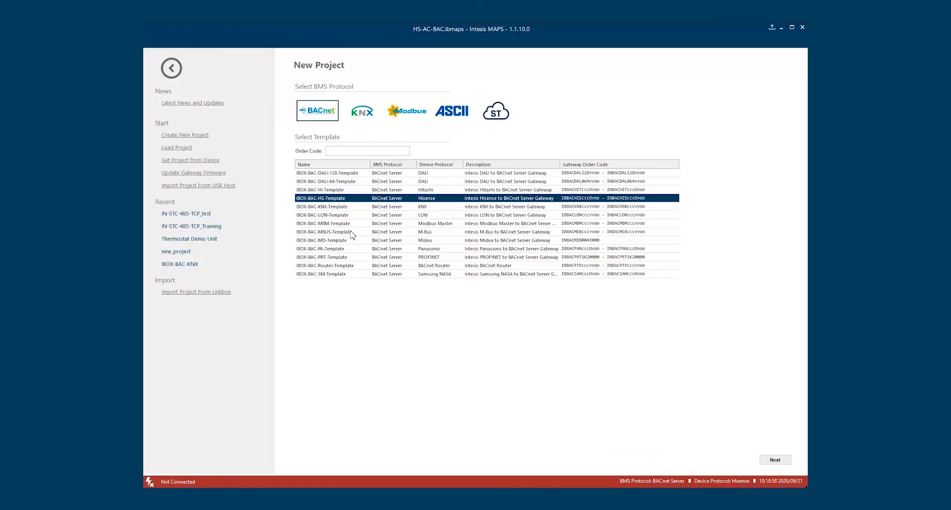
Load IBOX-BAC-DALI-128-Template, view DALI Channels A and B, and close Commissioning without applying
left_click(355, 173)
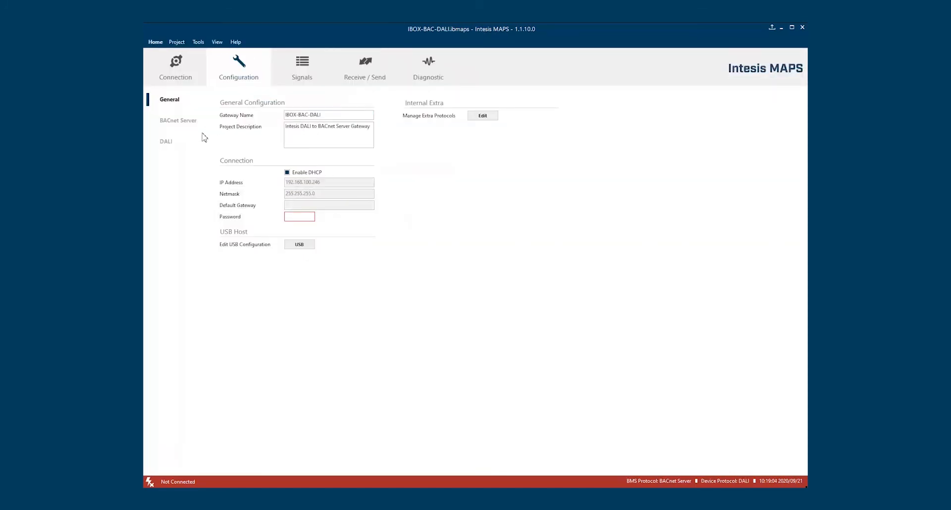
left_click(165, 144)
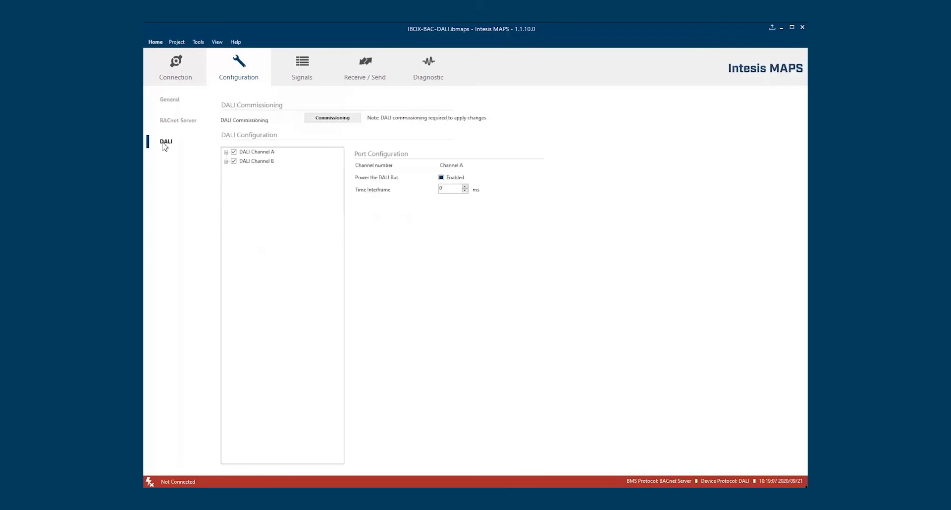
left_click(341, 122)
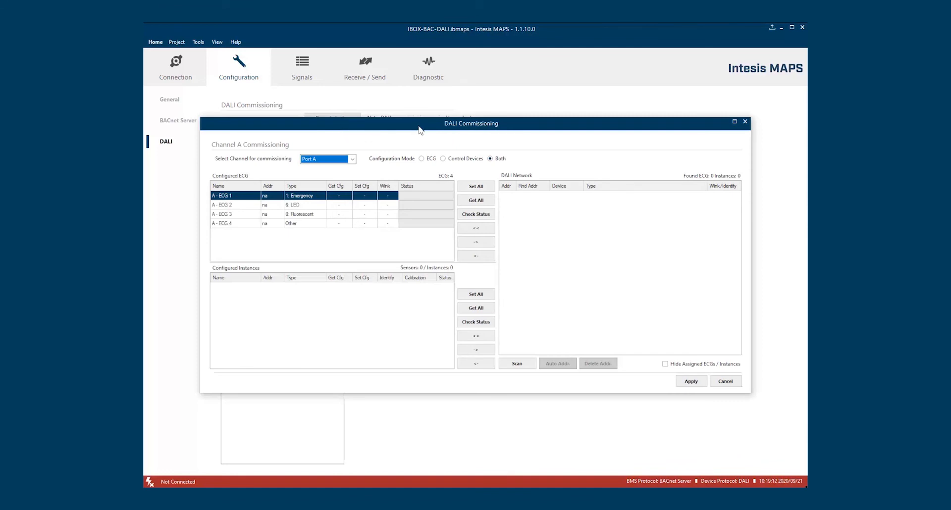
left_click_drag(421, 129, 422, 108)
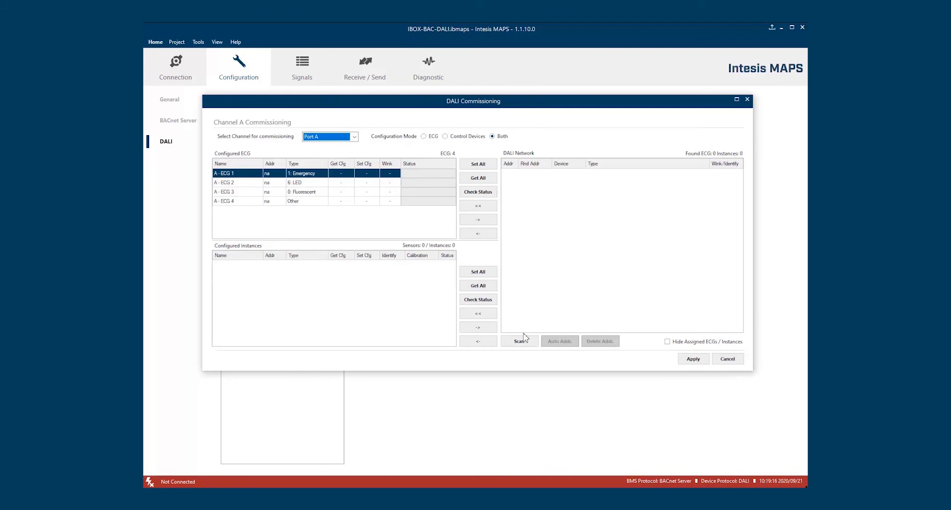
left_click(749, 100)
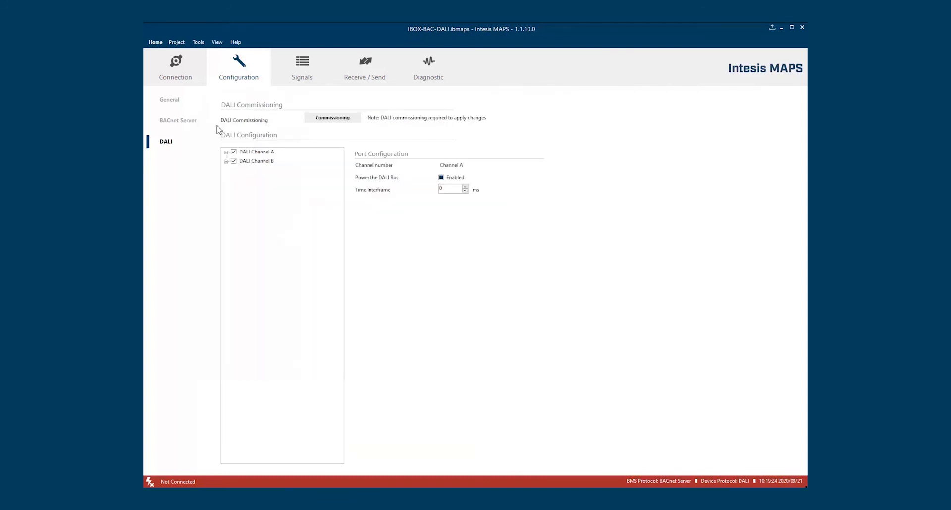
Load the Panasonic IBOX-BAC-PA-Template as the new PA-AC-BAC project, showing Line 1 units
left_click(155, 42)
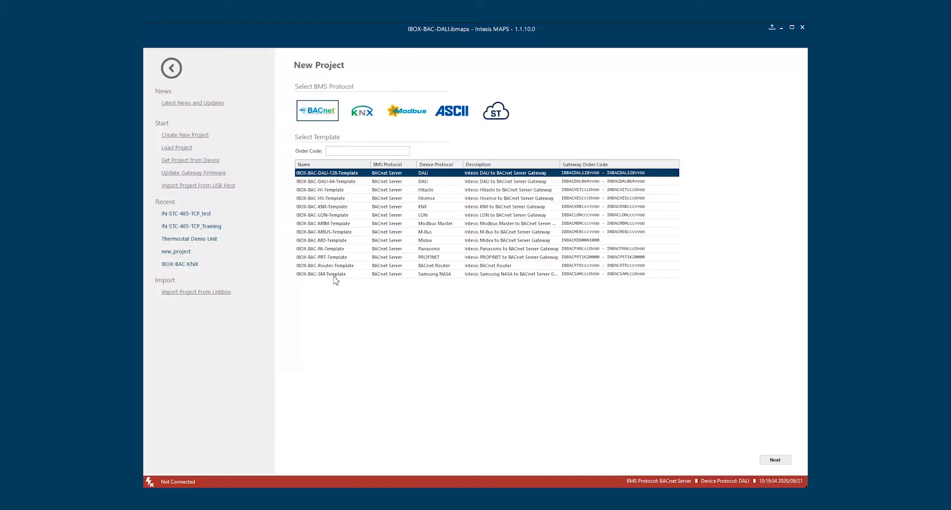
left_click(337, 248)
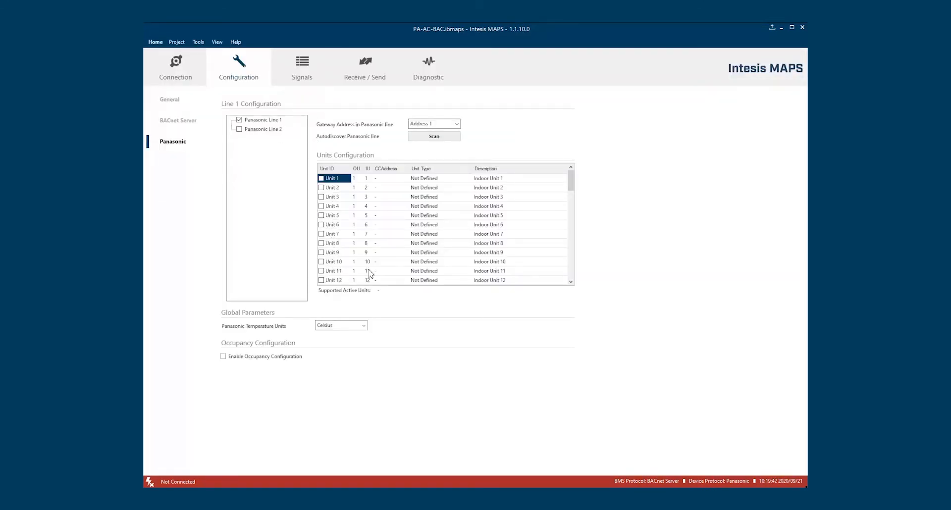
Cancel the Panasonic unit scan without scanning, check the connection settings, and return to the templates
left_click(446, 137)
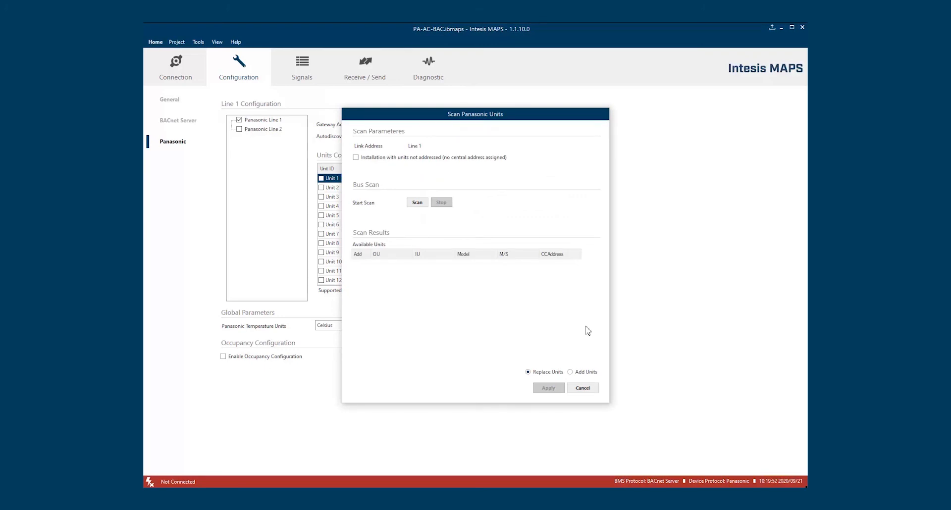
left_click(582, 388)
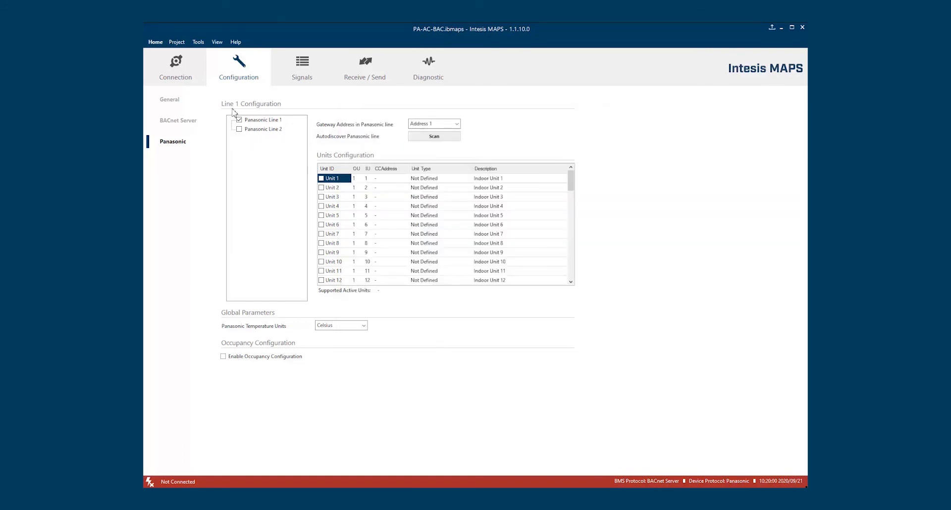
left_click(190, 74)
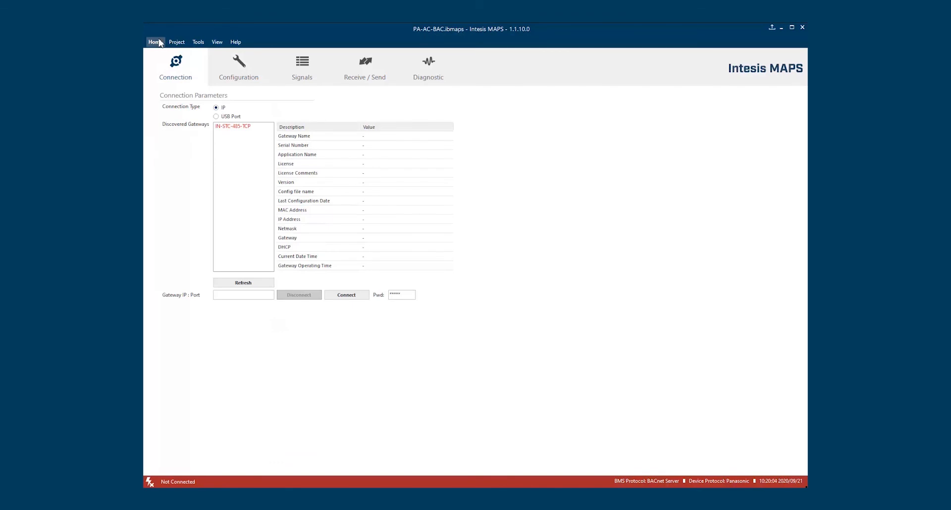
left_click(155, 42)
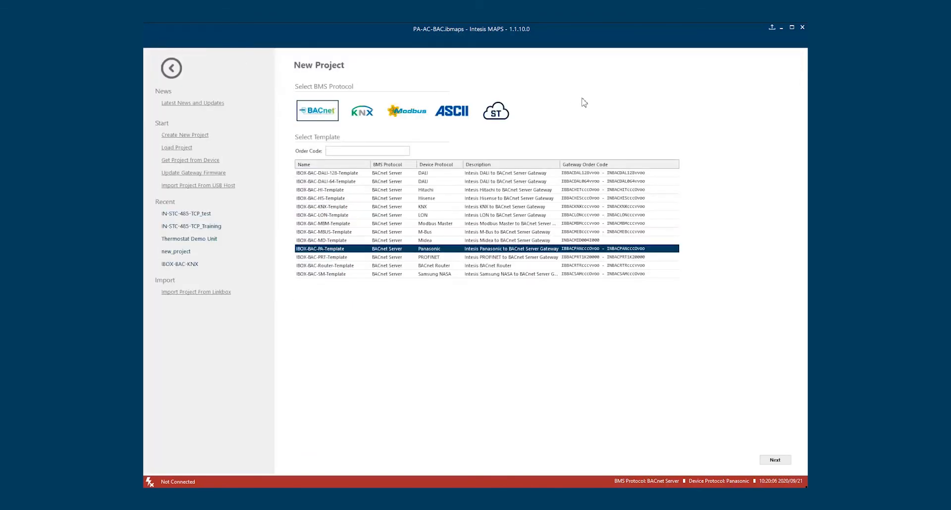